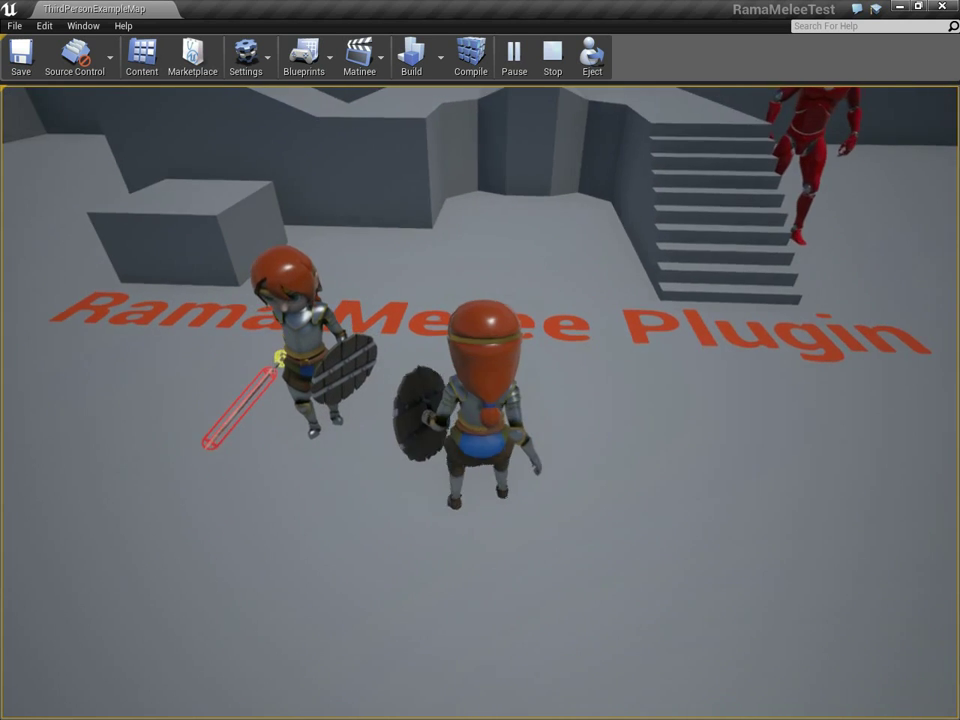
Run the knight character around the play-mode level to examine the melee weapon's collision outline from different angles.
key("s")
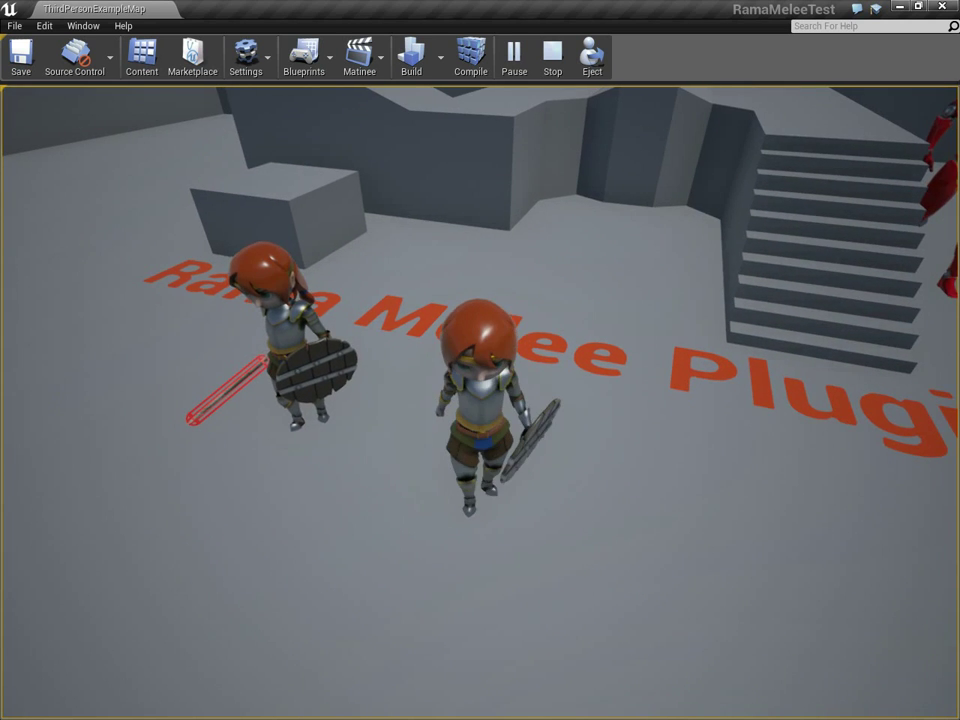
key("w")
key("s")
key("w")
key("s")
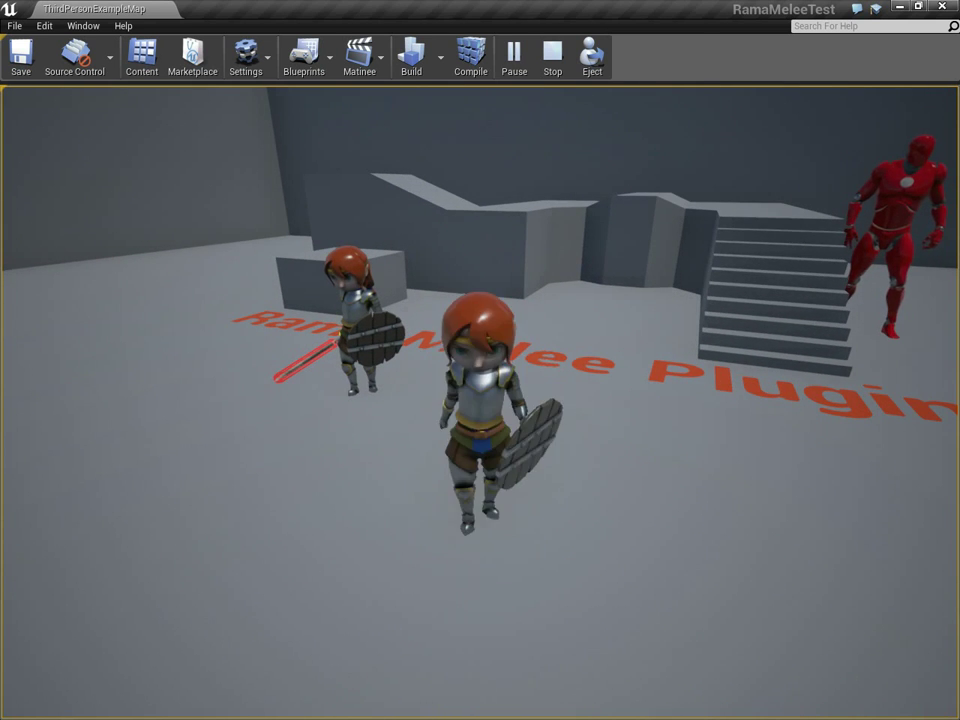
key("s")
key("w")
key("s")
key("w")
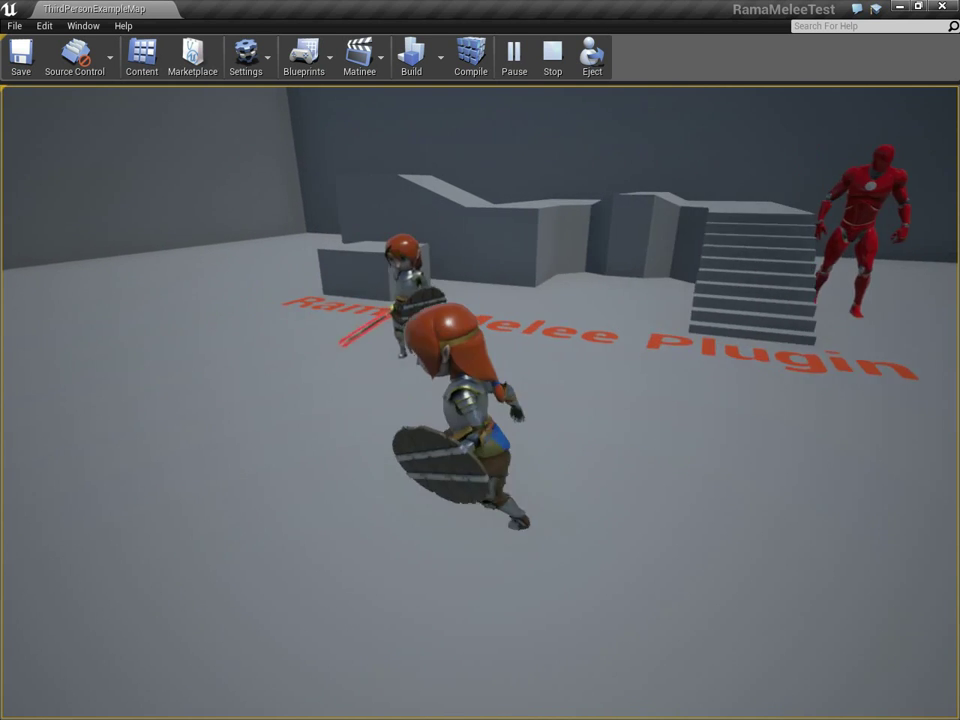
key("s")
key("w")
key("a")
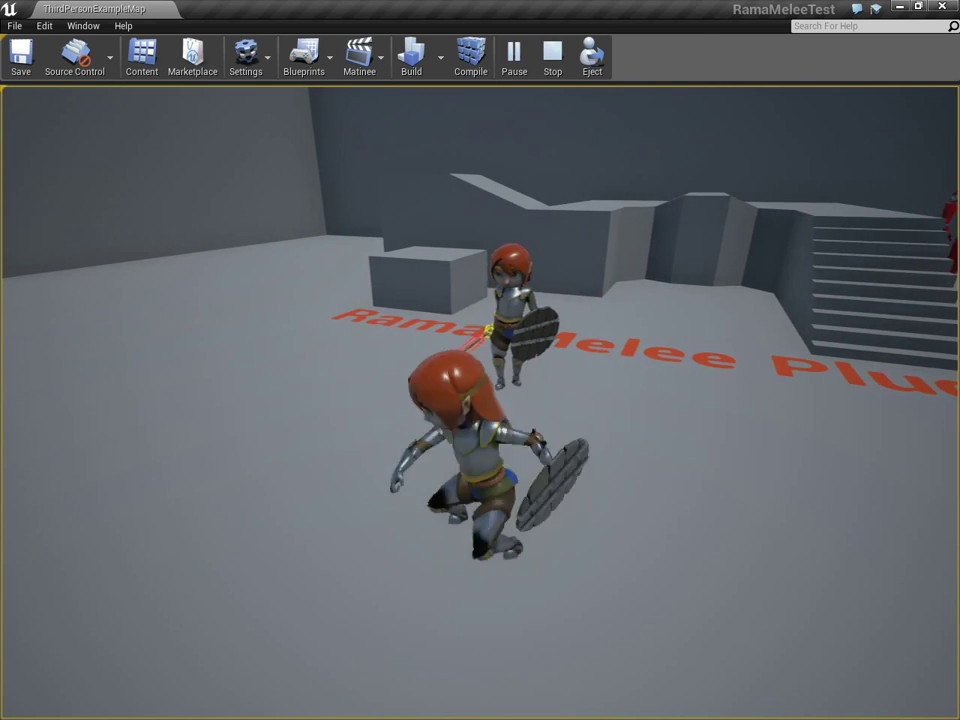
key("d")
key("w")
key("s")
key("w")
key("s")
key("a")
key("w")
key("s")
End the play session with the console command exit.
key("grave")
key("grave")
type("ex")
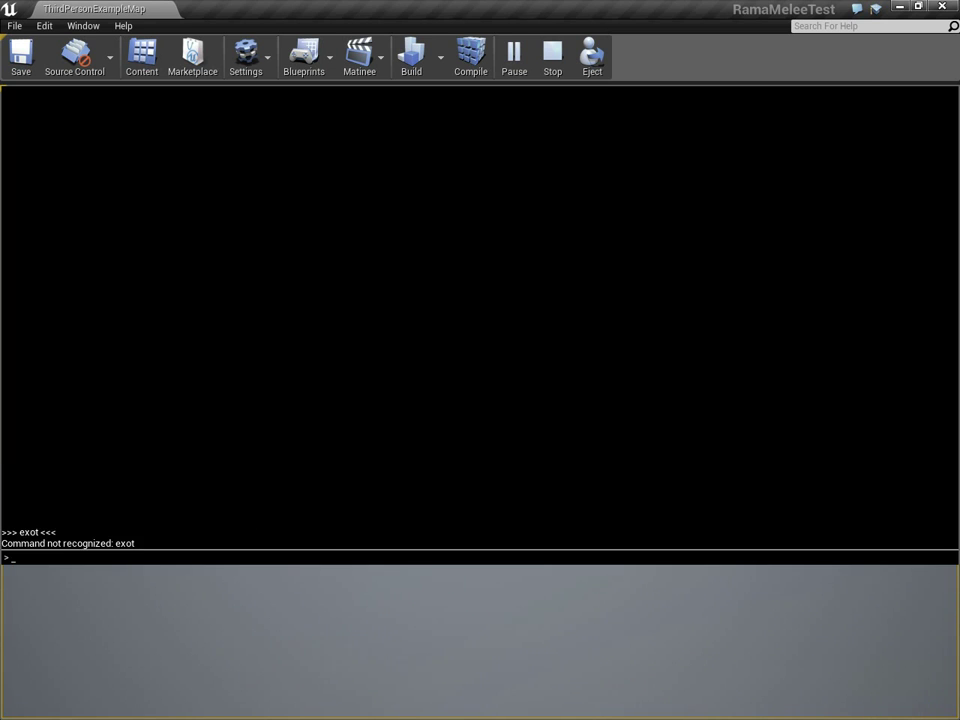
type("exit")
key("Return")
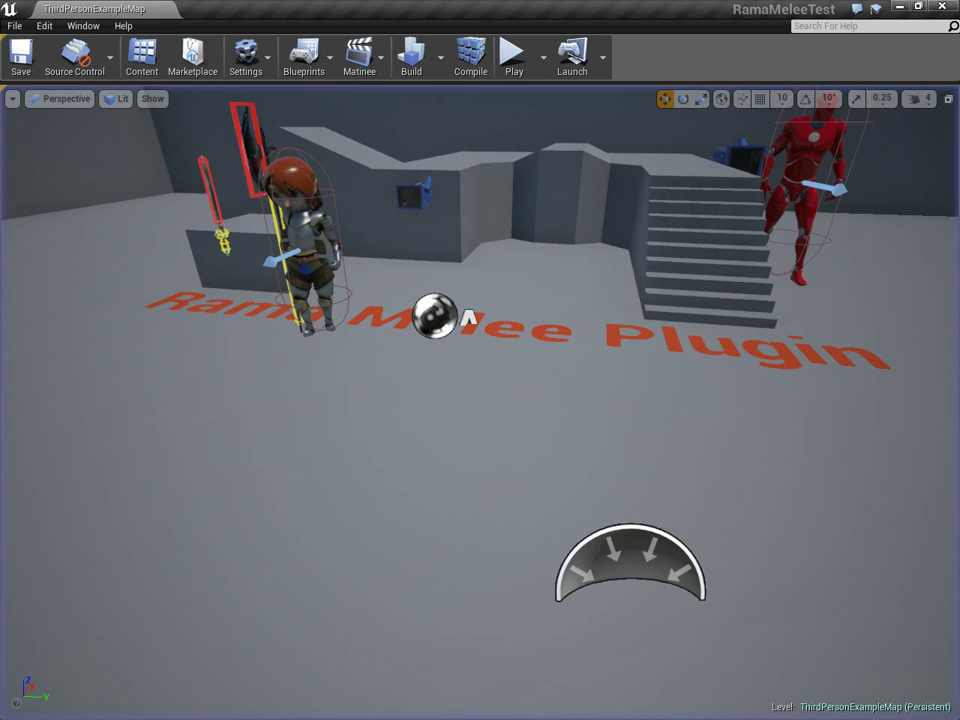
Open the Content Browser and go to the Axe folder under Weapons.
left_click(142, 58)
left_click(234, 586)
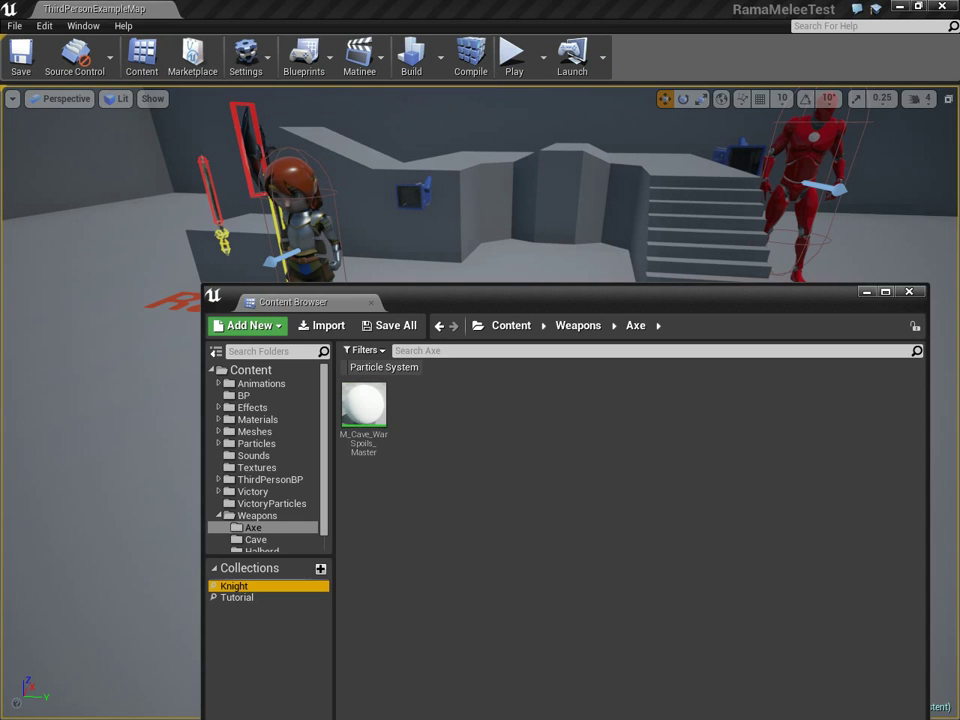
left_click(237, 597)
left_click(253, 527)
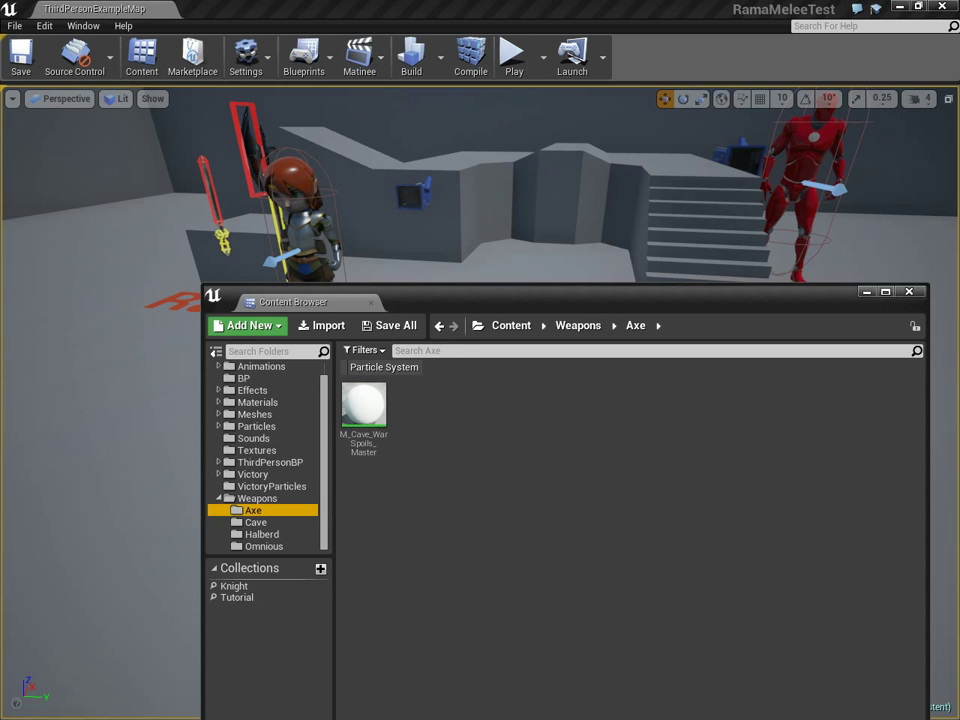
Import SM_Cave_WarSpoils_Axe.FBX from the Desktop into the Axe folder as a skeletal mesh, leaving its skeleton as None.
right_click(425, 413)
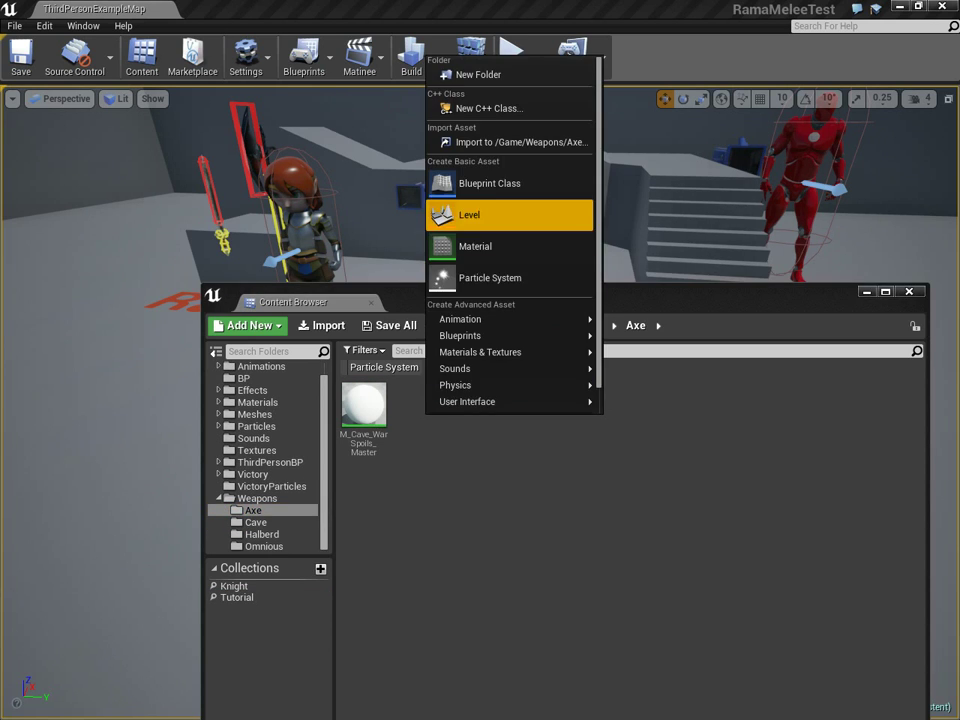
left_click(510, 142)
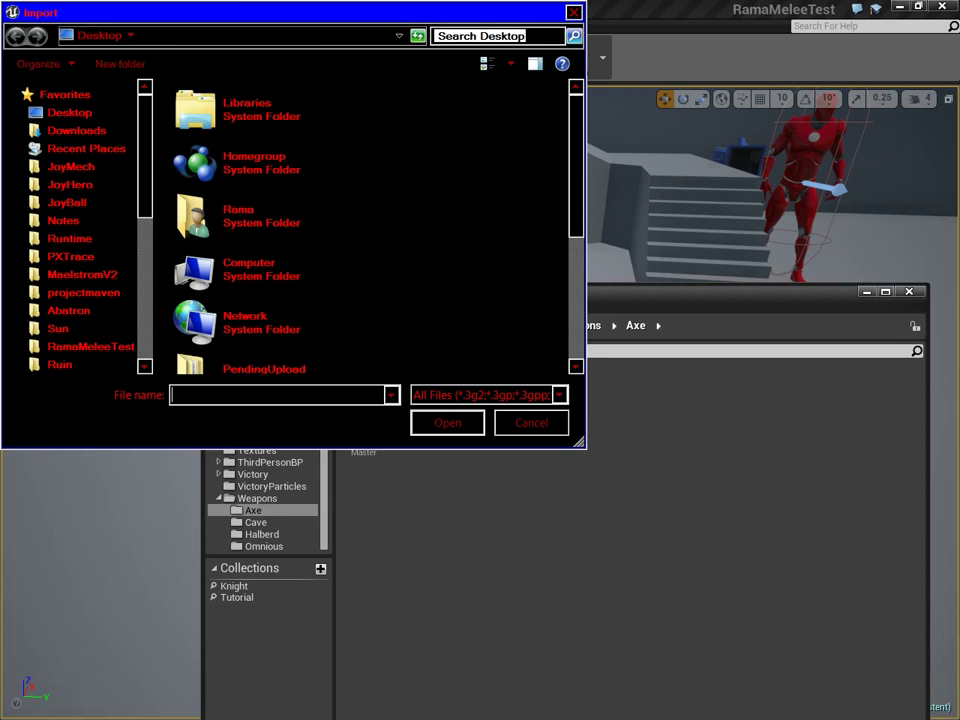
scroll(370, 225, "down", 3)
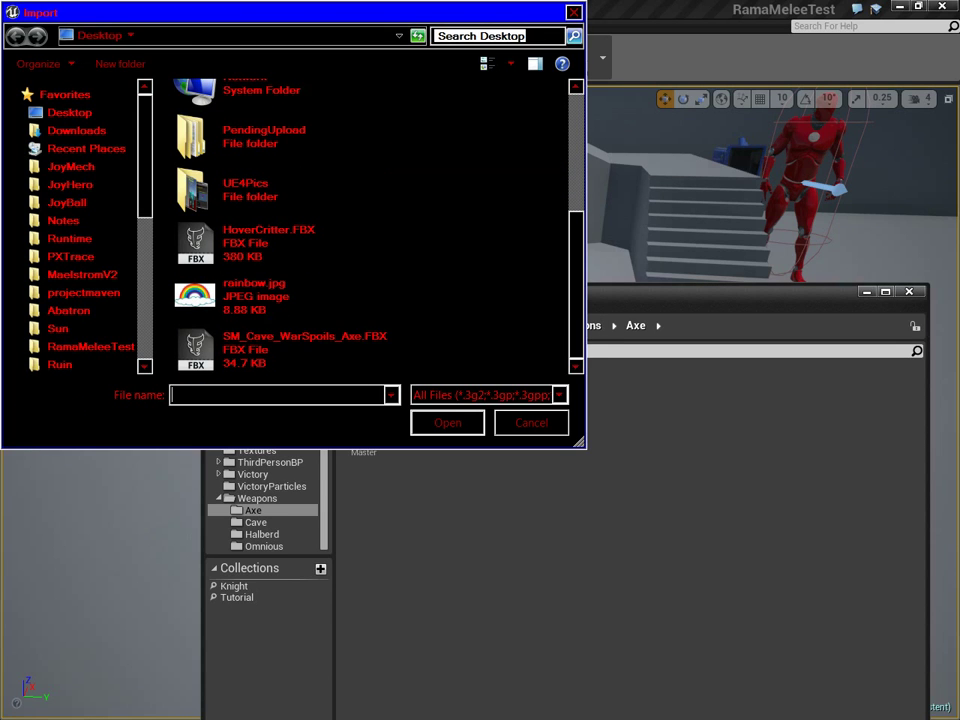
left_click(287, 350)
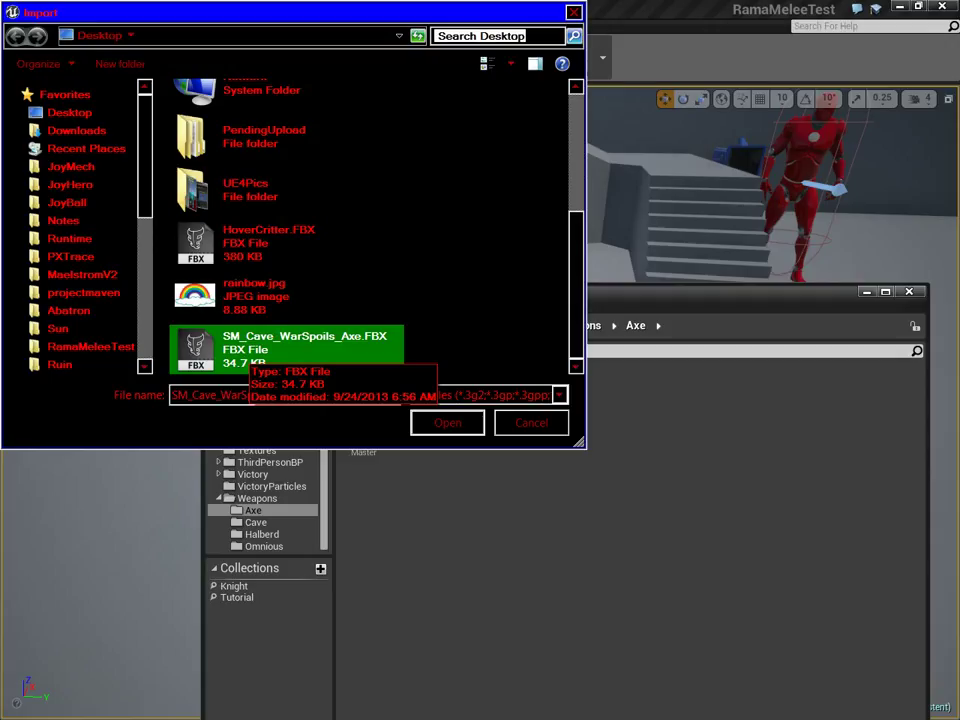
double_click(250, 346)
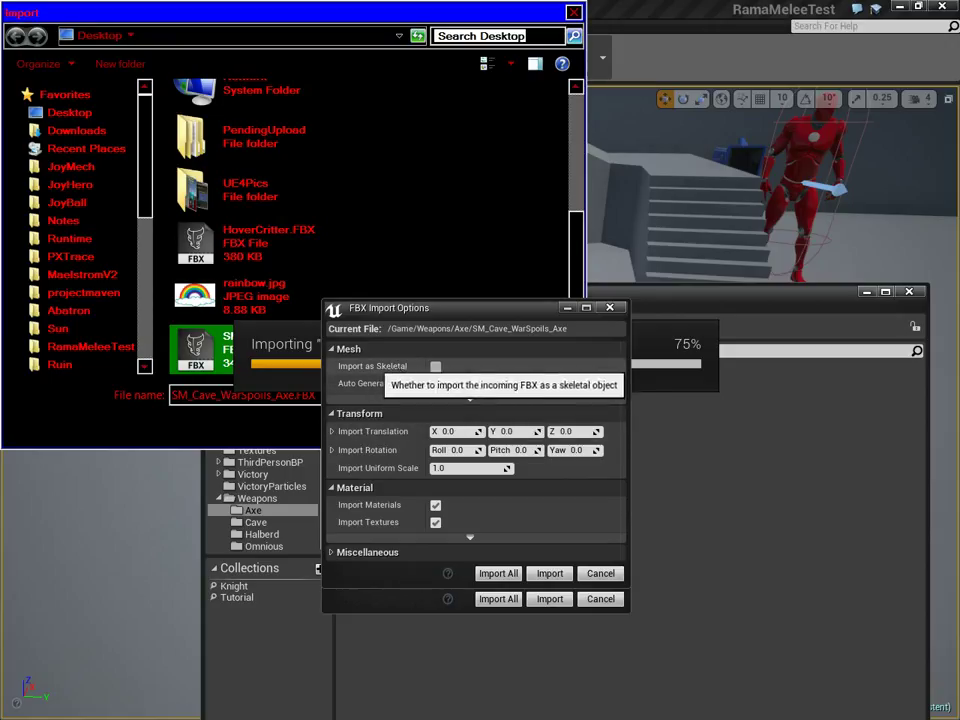
left_click(435, 366)
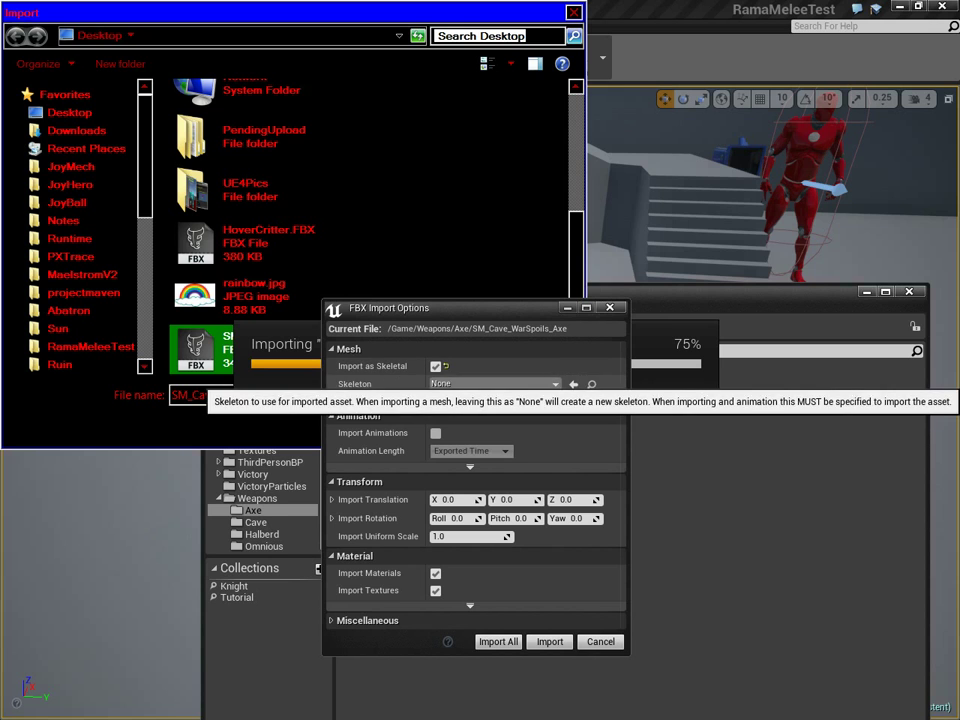
left_click(550, 642)
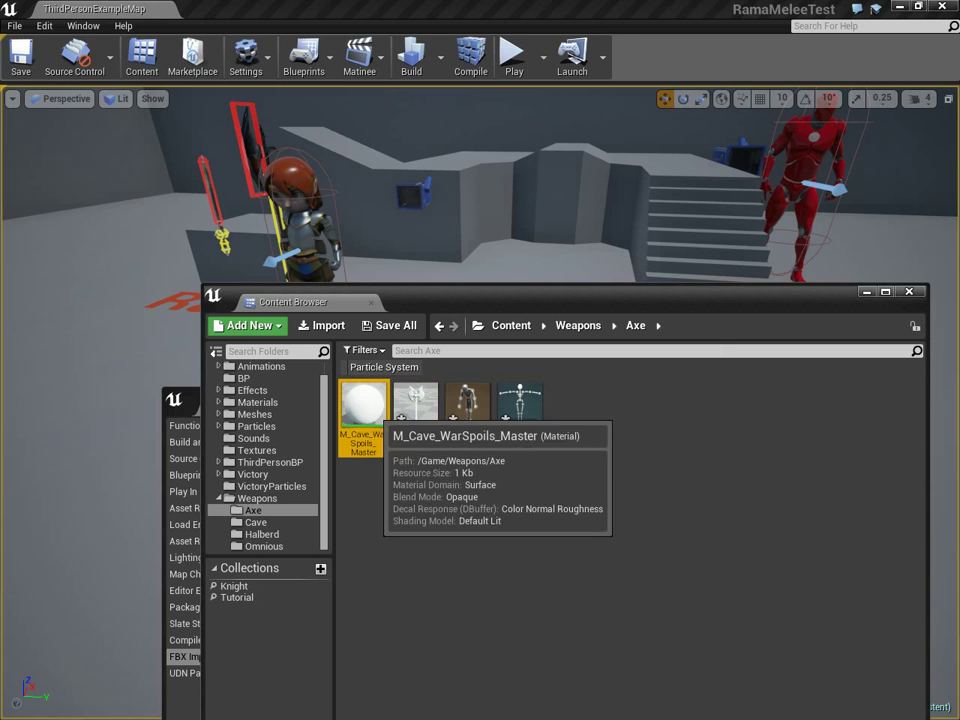
In the M_Cave_WarSpoils_Master material, add a Constant node with value 1 and connect it to Metallic.
double_click(364, 405)
right_click_drag(394, 360, 483, 501)
left_click_drag(538, 316, 660, 285)
left_click_drag(601, 278, 469, 278)
key("1")
left_click(558, 209)
left_click_drag(583, 240, 665, 323)
left_click(107, 467)
type("1")
key("Return")
Add a second Constant node to the material, set its value to 0.3 and connect it to Roughness.
left_click(575, 345)
left_click(575, 345)
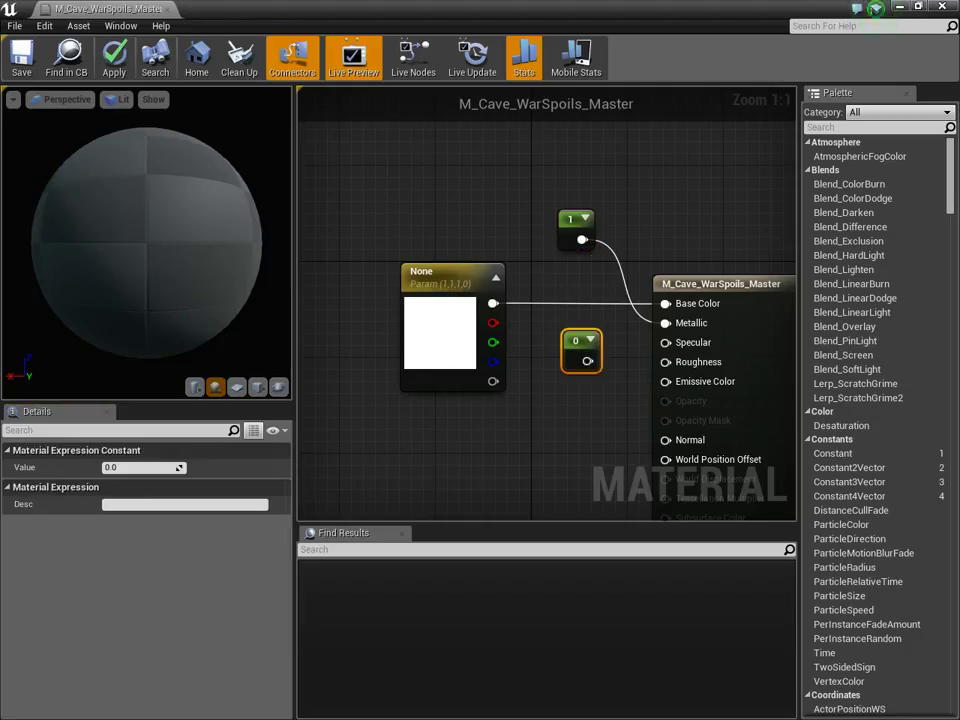
left_click(107, 467)
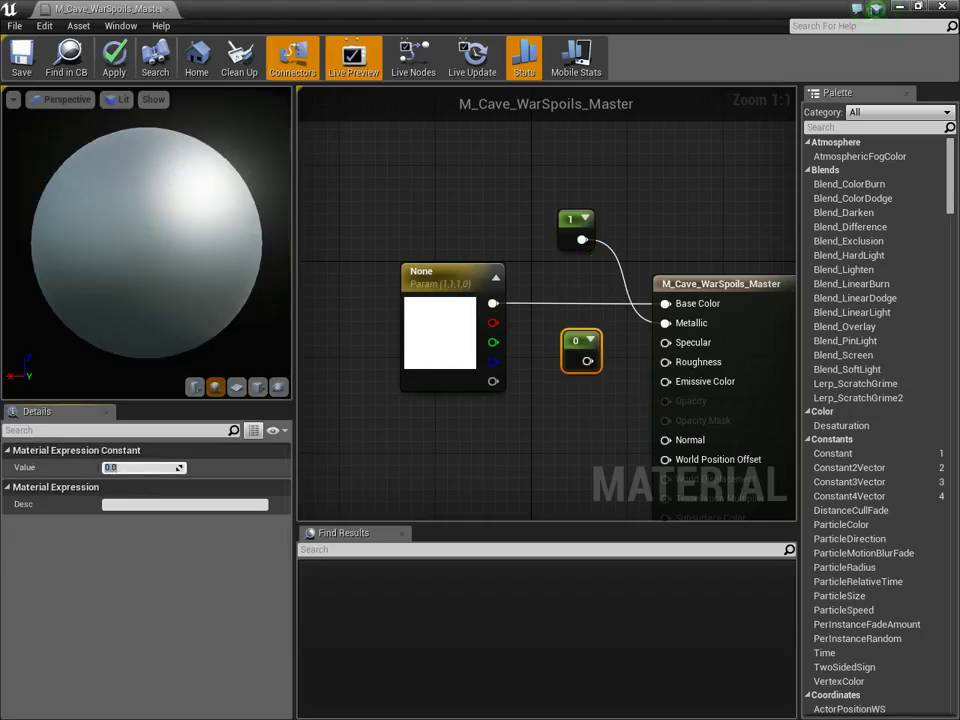
key("Return")
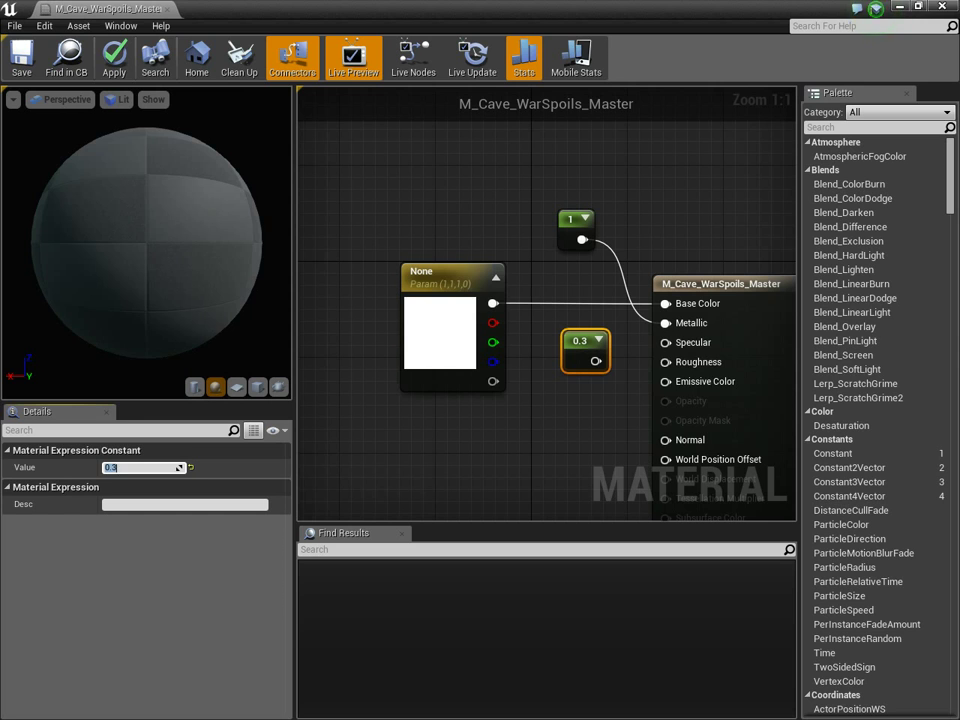
left_click_drag(596, 361, 665, 362)
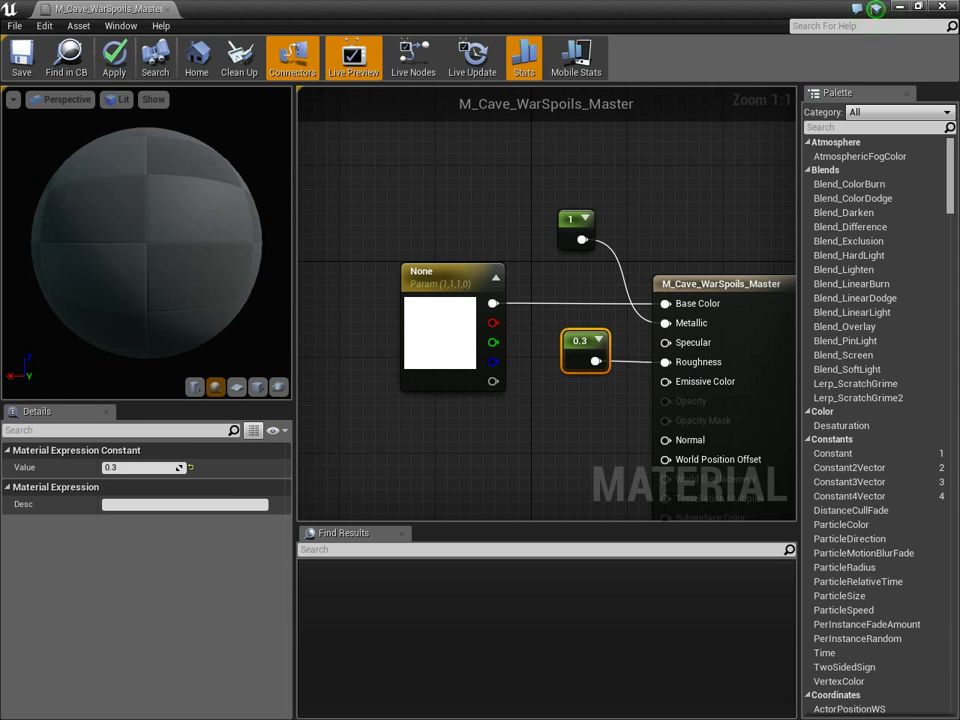
Set the base colour parameter to purple (R 0.527, G 0, B 1), then apply the changes and close the material.
double_click(465, 335)
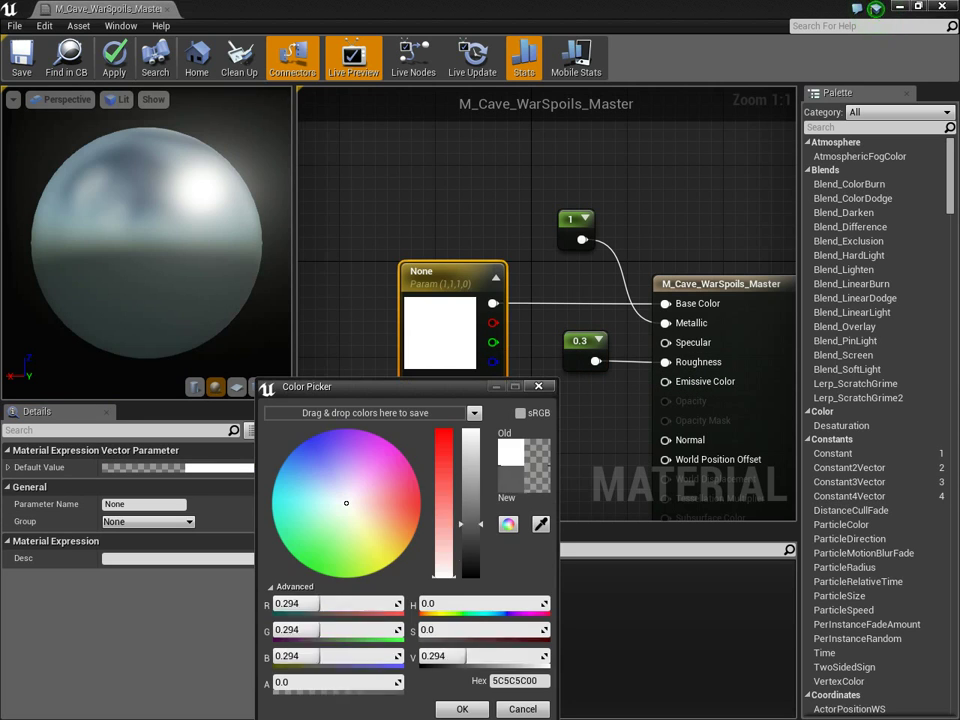
left_click_drag(346, 503, 349, 429)
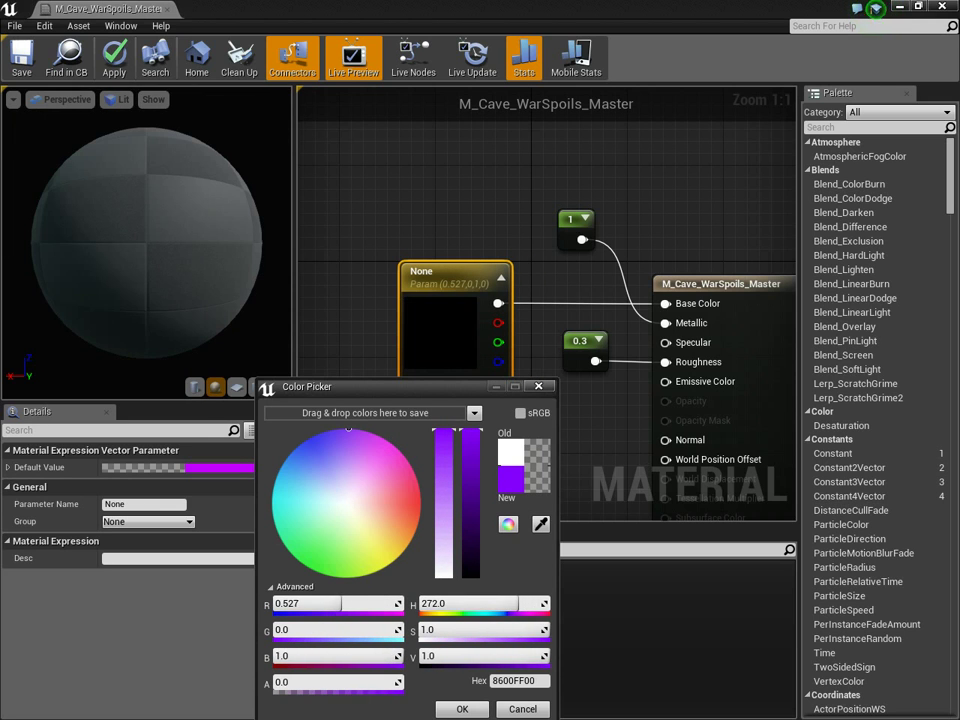
left_click(462, 709)
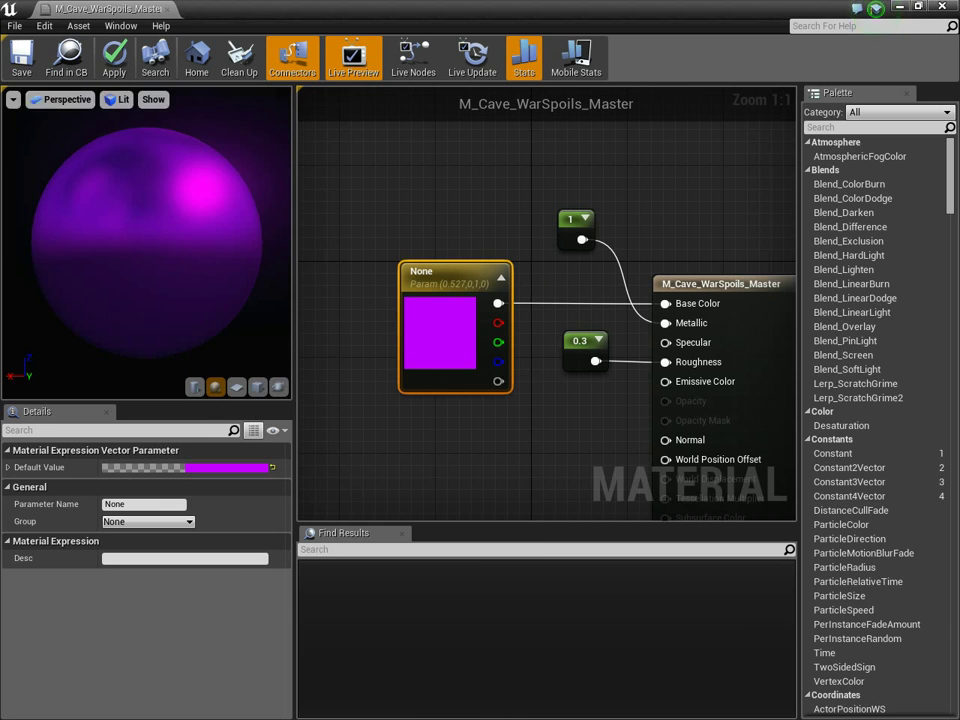
left_click(167, 9)
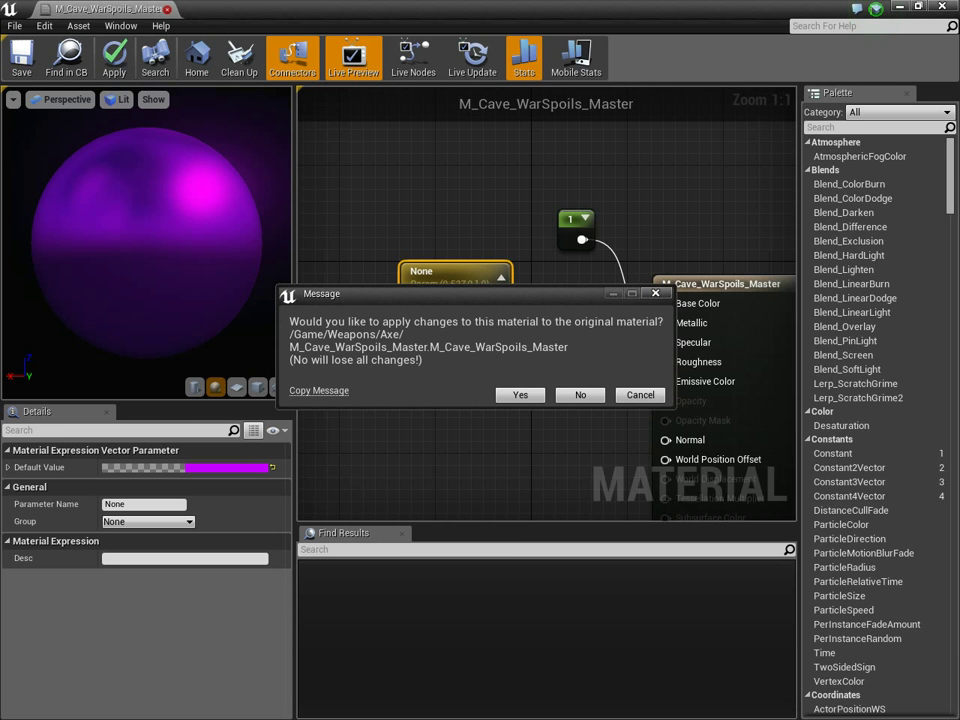
left_click(520, 395)
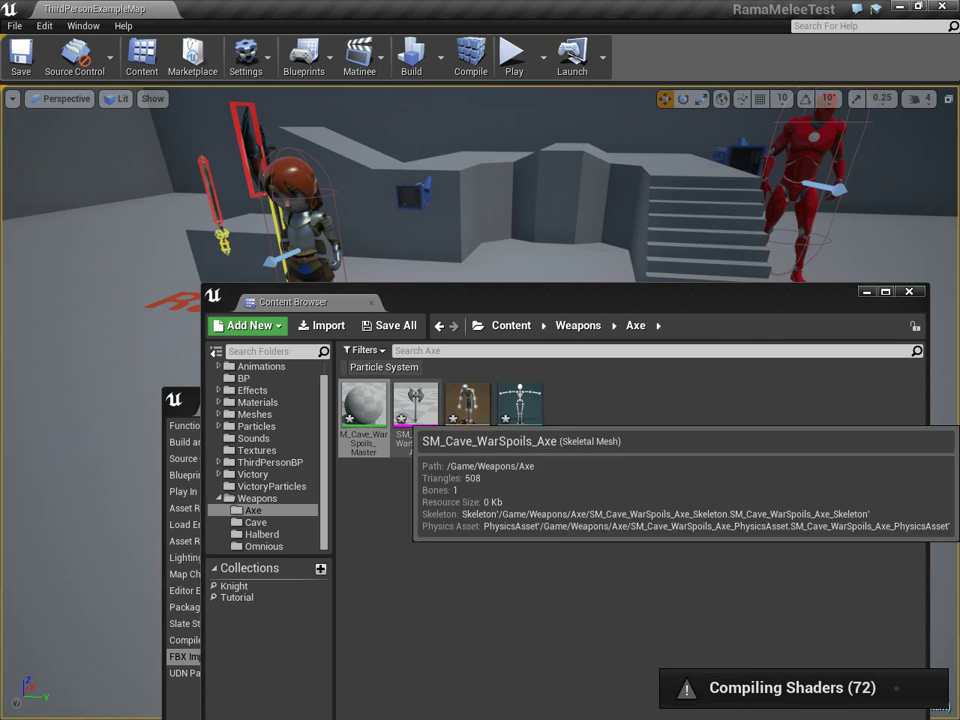
Open the axe's physics asset and widen the viewport for a closer view of the axe and its capsule body.
double_click(466, 412)
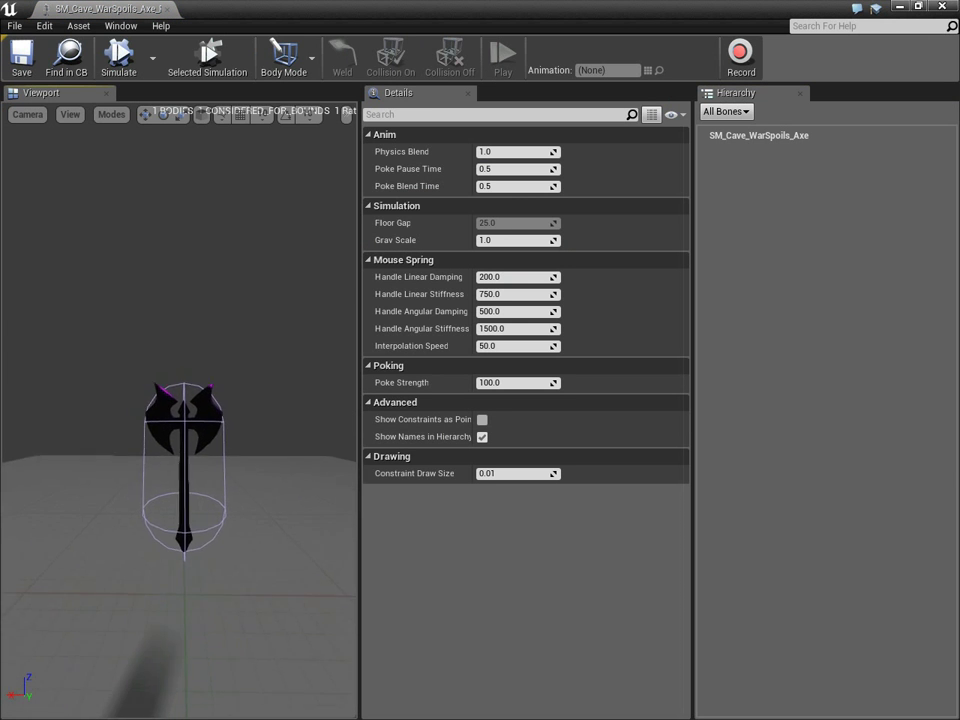
right_click_drag(180, 420, 180, 460)
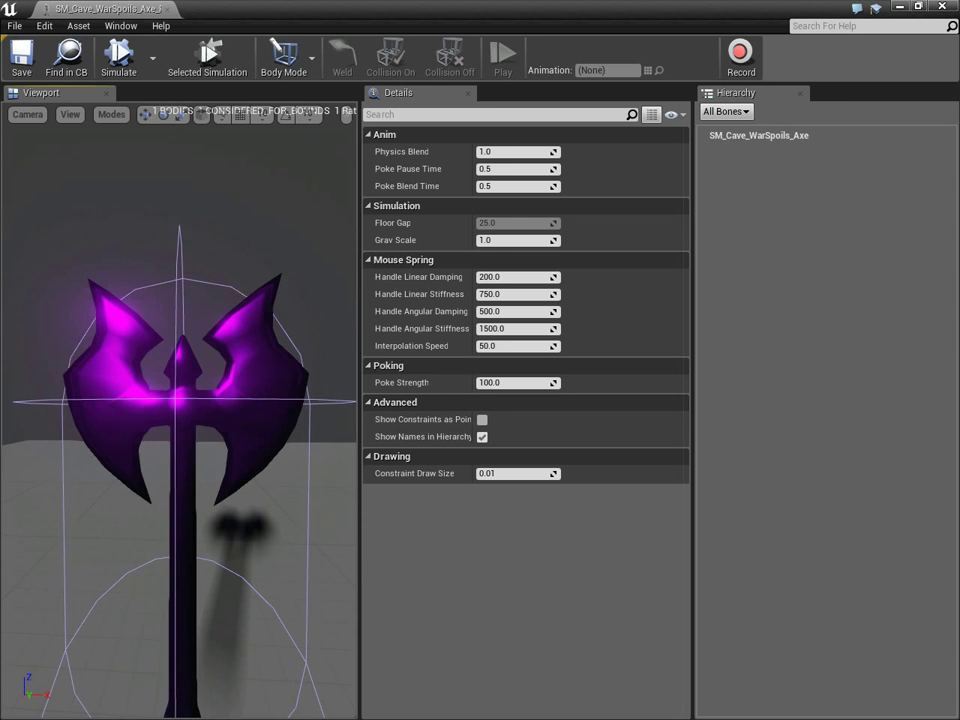
left_click_drag(693, 400, 761, 400)
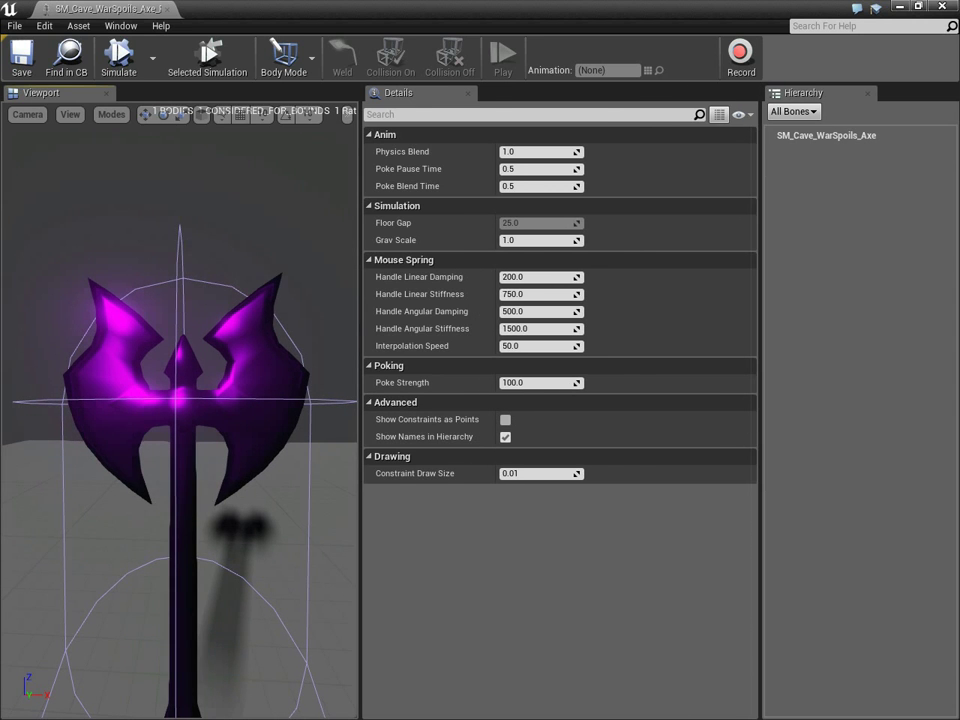
left_click_drag(360, 400, 448, 400)
right_click_drag(224, 400, 224, 445)
Select the axe's capsule body and scale it down to a narrow shape around the handle.
left_click(219, 450)
key("e")
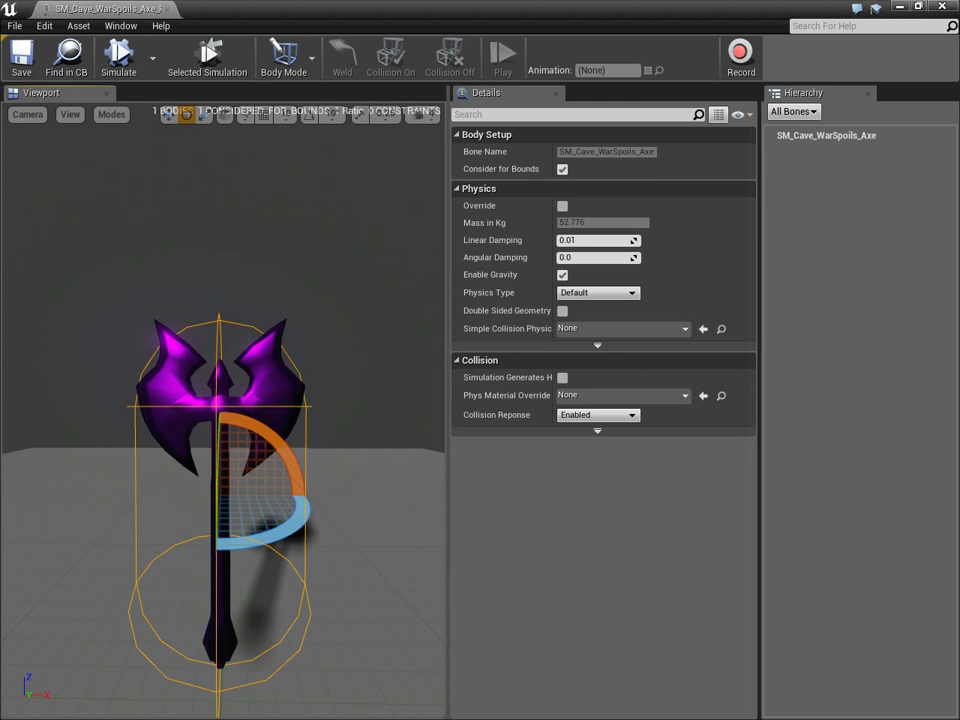
key("r")
left_click_drag(278, 497, 162, 502)
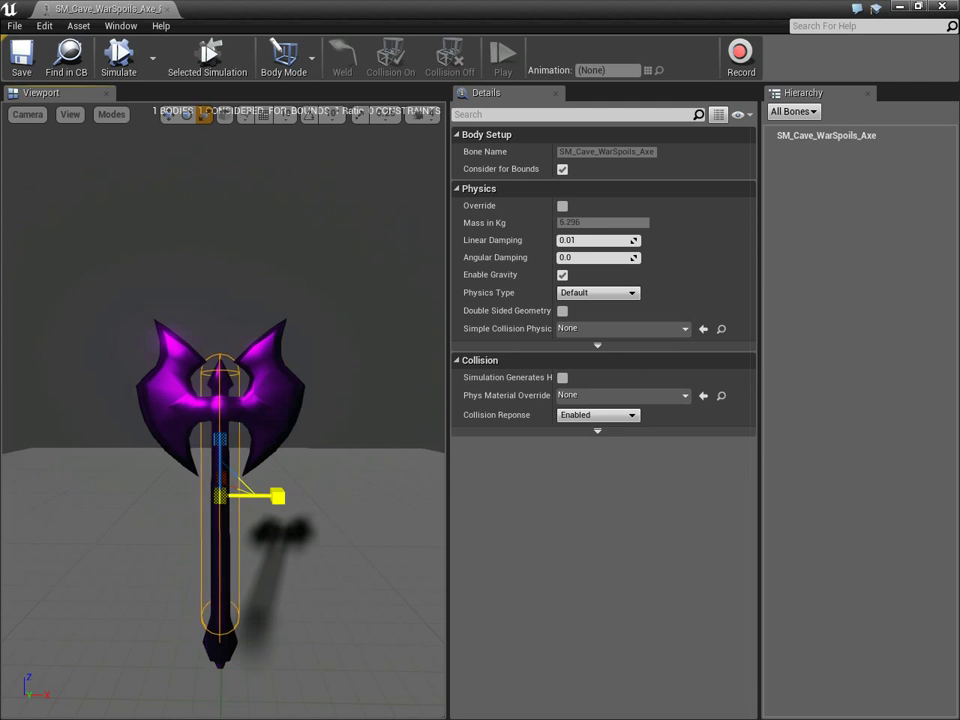
right_click_drag(278, 497, 318, 440)
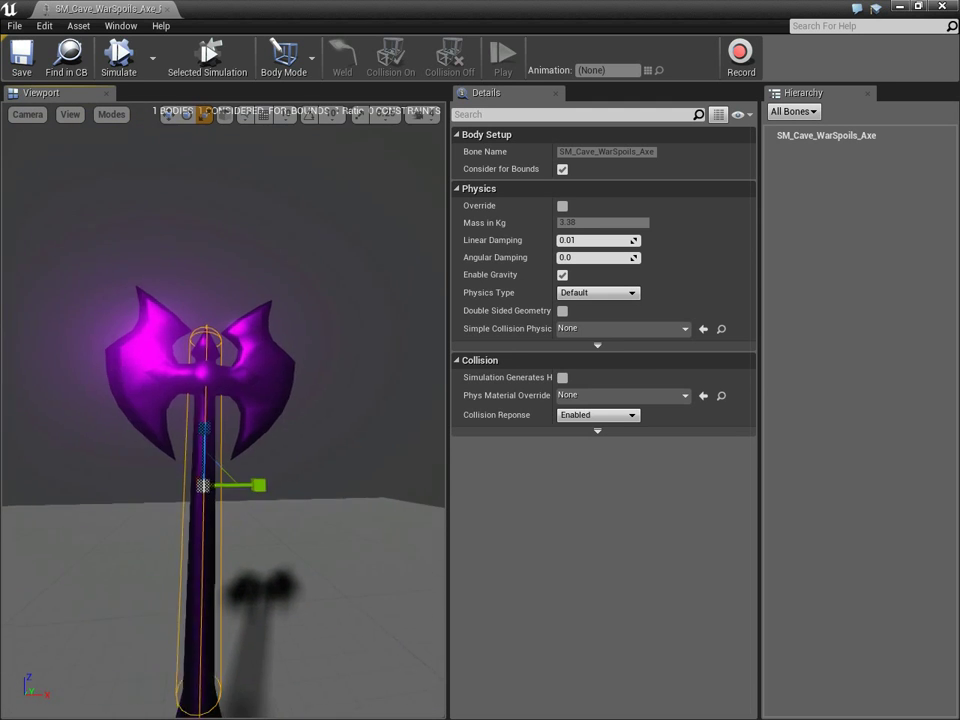
Shorten the capsule body and move it down the handle so it sits below the axe blades.
key("w")
left_click_drag(206, 427, 214, 459)
right_click_drag(214, 459, 214, 488)
key("space")
key("space")
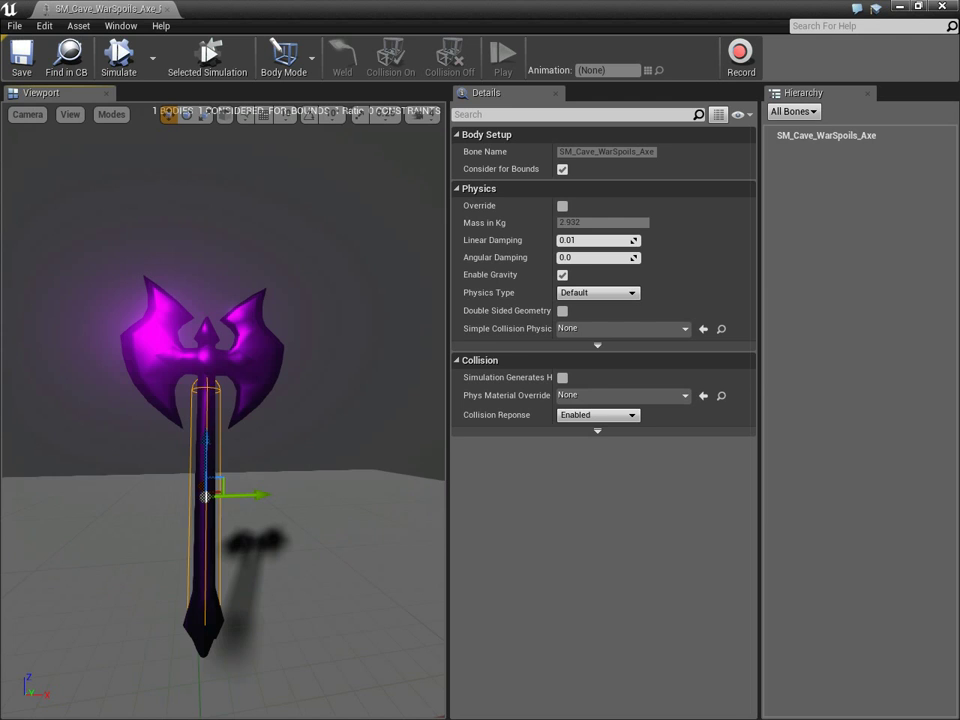
Add a box collision shape to the SM_Cave_WarSpoils_Axe bone and move it up to the axe head.
left_click(798, 137)
right_click(798, 138)
left_click(834, 159)
left_click_drag(213, 438, 222, 333)
Stretch the box collision shape vertically to about the height of the blades and shift it onto the left blade.
key("e")
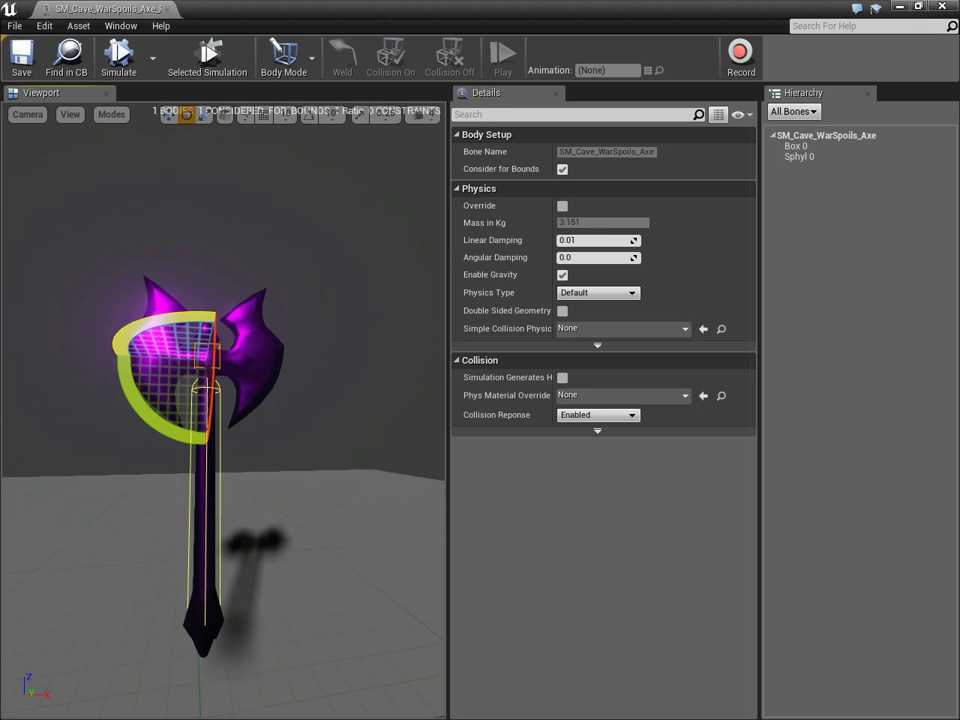
key("r")
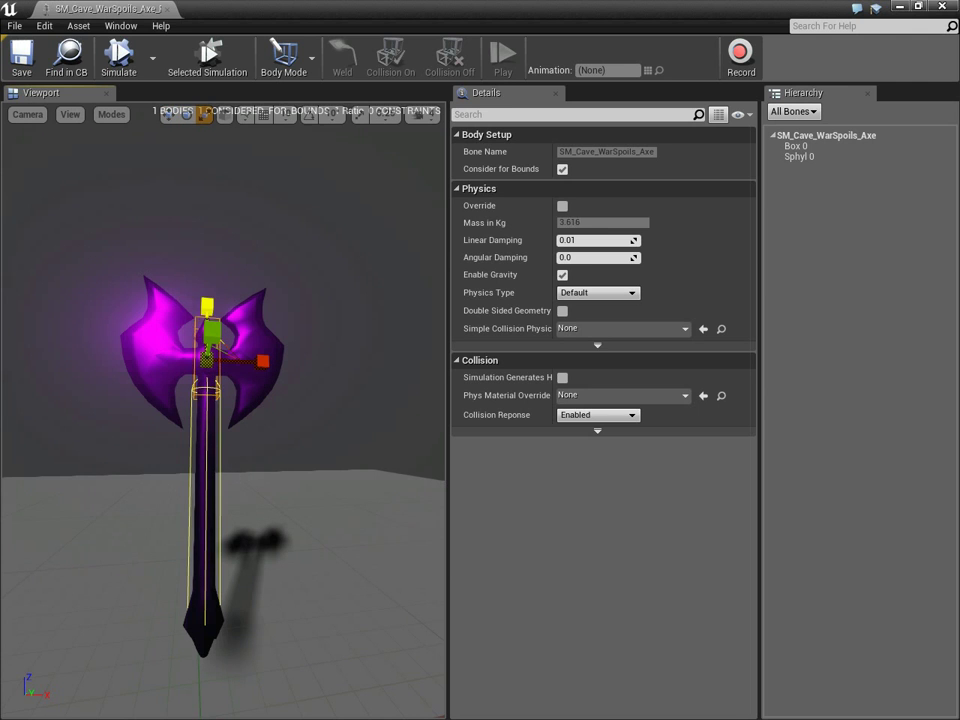
left_click_drag(207, 305, 207, 300)
right_click_drag(207, 300, 190, 245)
left_click_drag(289, 421, 232, 421)
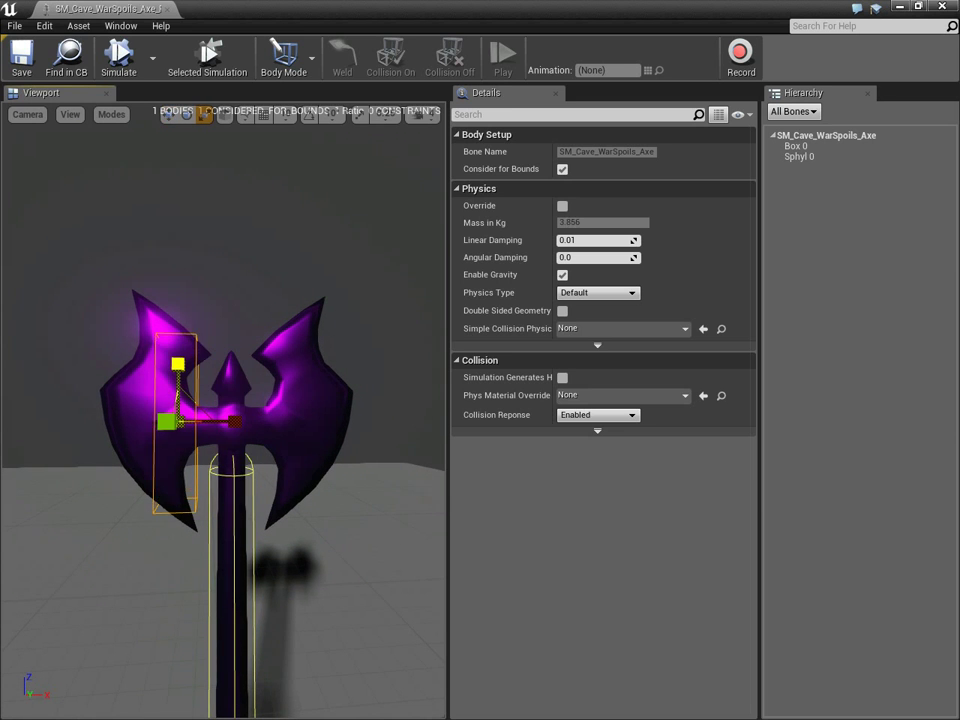
key("r")
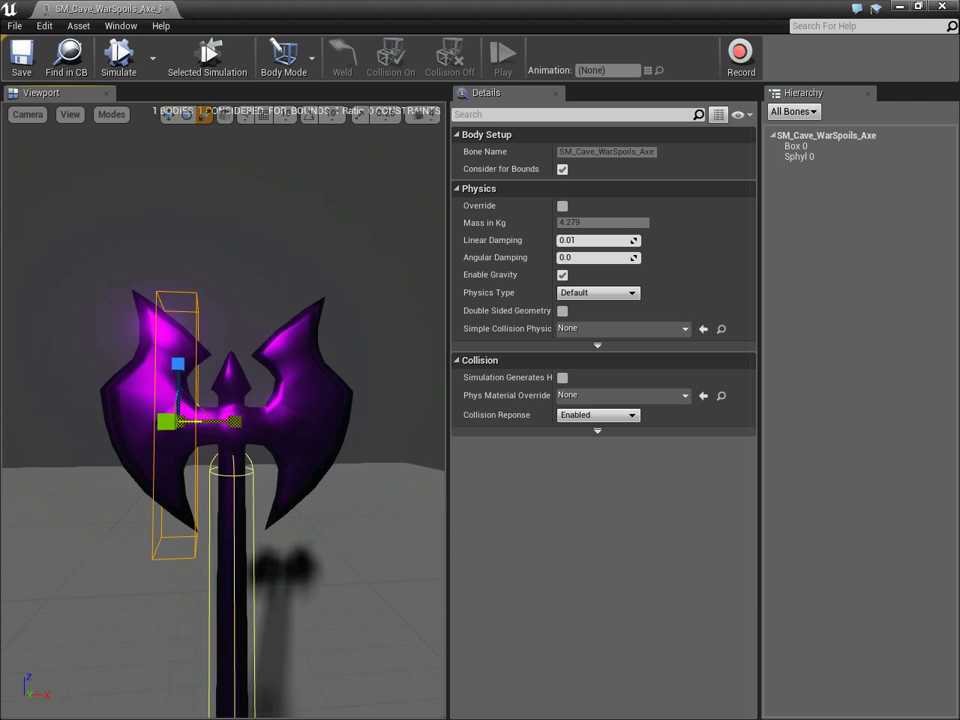
Widen the box collision shape across both blades, centre it on the handle and raise it slightly to fit the axe head.
key("space")
key("space")
left_click_drag(234, 421, 334, 421)
left_click_drag(212, 421, 279, 414)
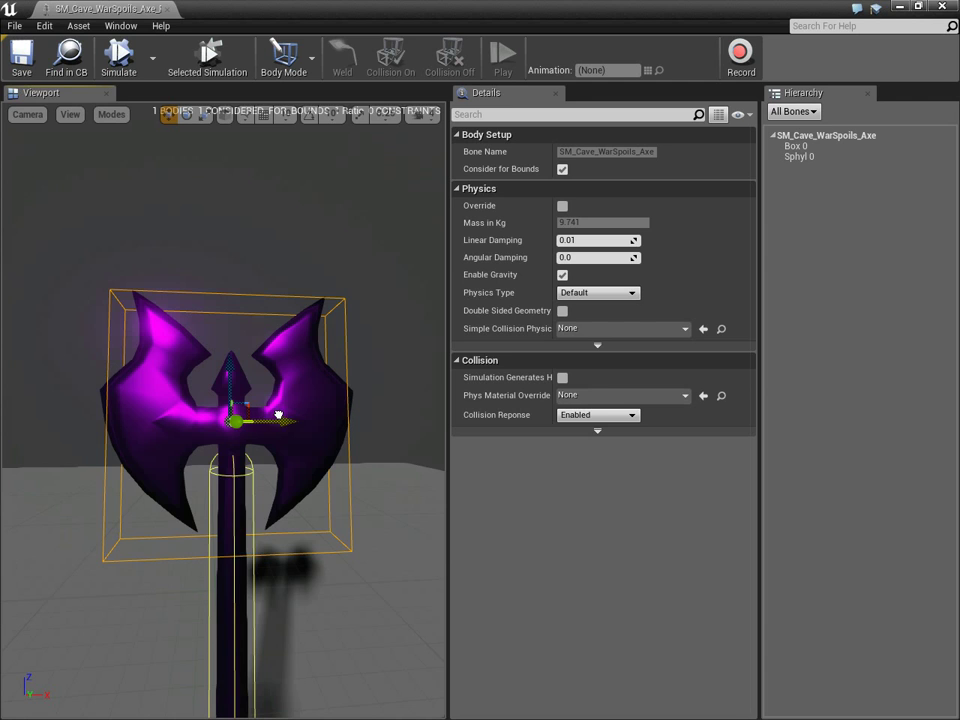
left_click_drag(230, 383, 230, 373)
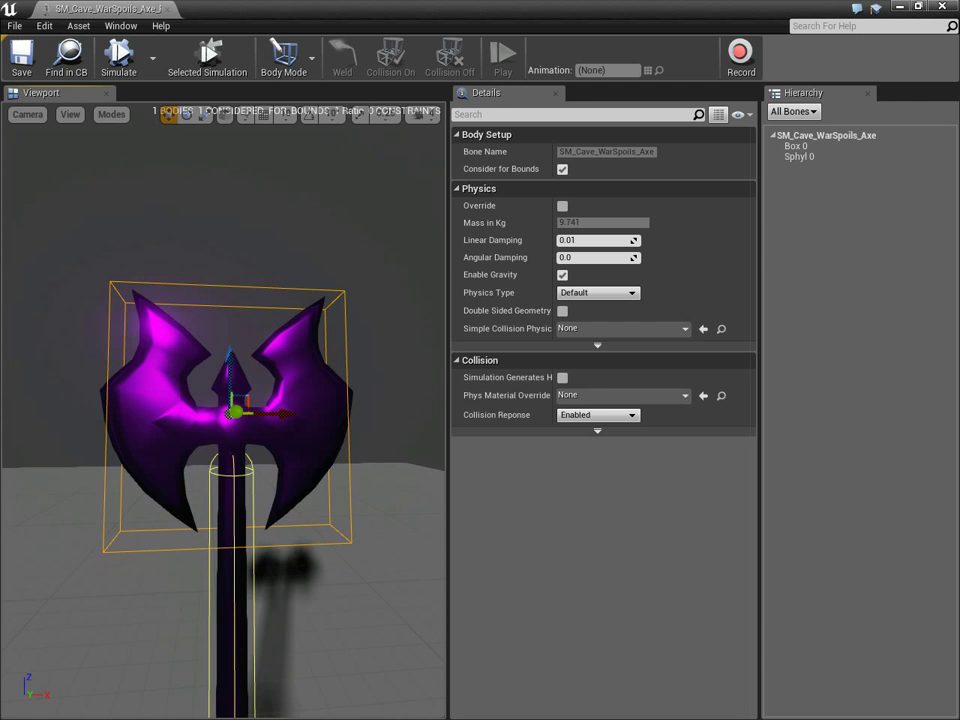
Narrow the box to the width of a single blade and move it over the left blade.
key("space")
key("space")
left_click_drag(286, 413, 206, 413)
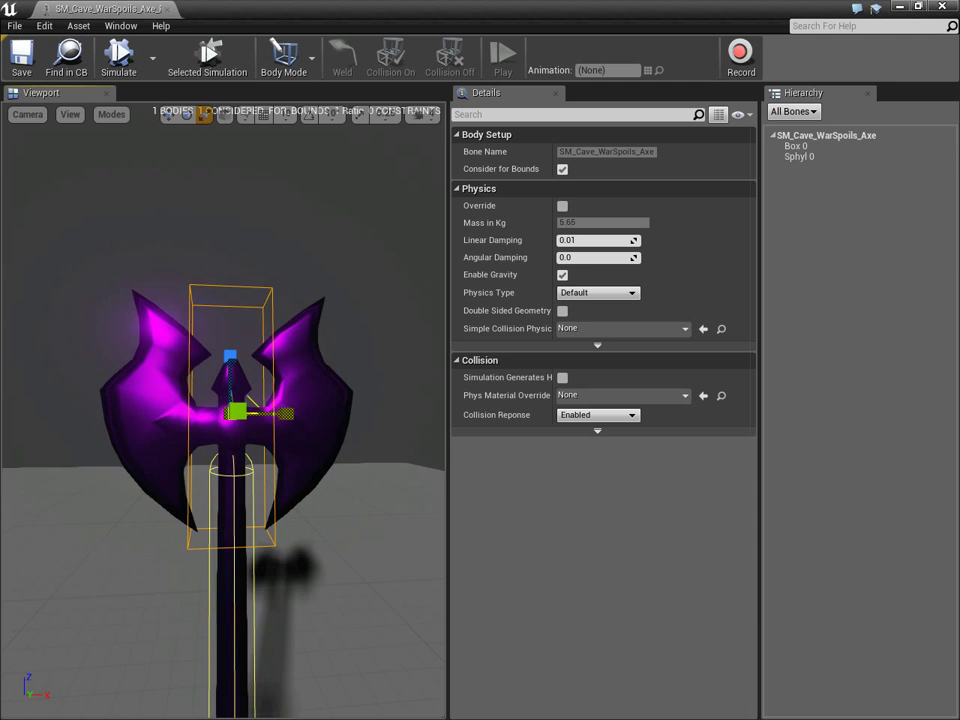
key("w")
left_click_drag(274, 411, 228, 411)
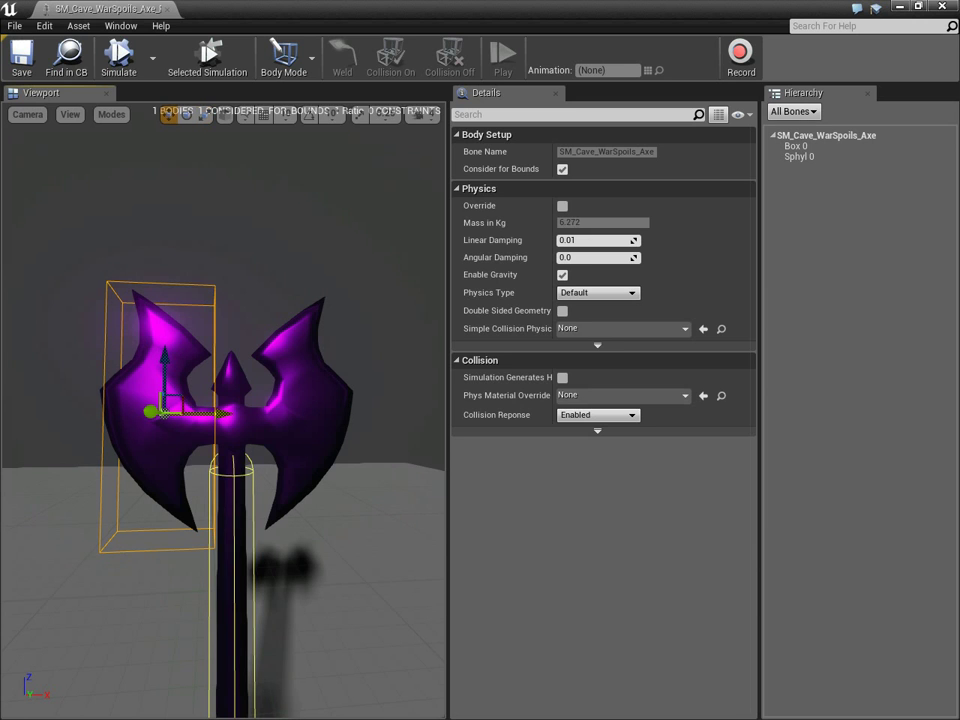
mouse_move(228, 411)
left_mouse_down()
mouse_move(305, 411)
mouse_move(211, 414)
left_mouse_up()
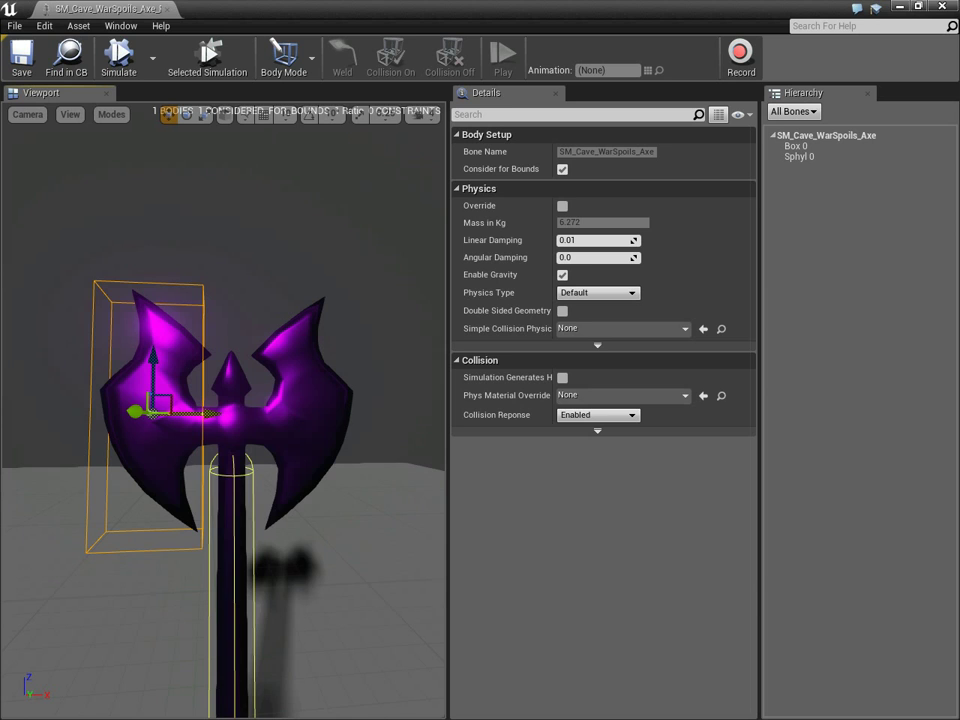
Duplicate the left blade's box collision shape and move the copy over the right blade.
right_click(203, 410)
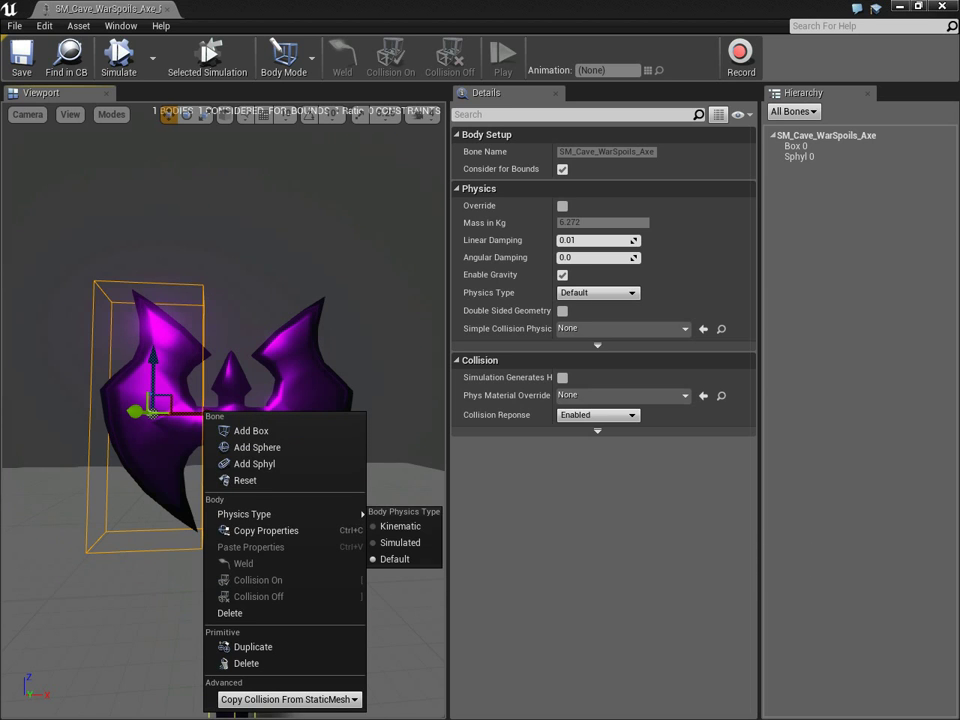
left_click(253, 647)
right_click_drag(232, 413, 257, 413)
left_click_drag(230, 413, 320, 413)
Thin both blade boxes front to back so they closely match the thickness of the axe head.
key("d")
right_click_drag(320, 413, 15, 413)
key("a")
key("d")
mouse_move(170, 413)
right_mouse_down()
mouse_move(140, 413)
mouse_move(155, 413)
right_mouse_up()
key("e")
left_click_drag(202, 427, 228, 427)
key("a")
right_click_drag(202, 427, 410, 427)
right_click_drag(130, 427, 115, 427)
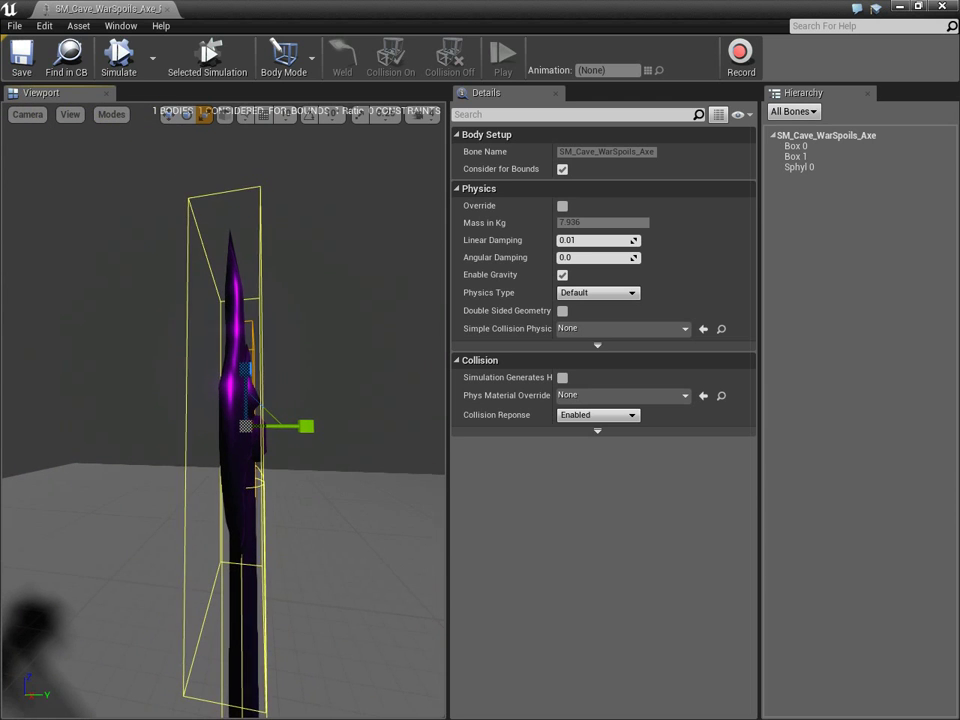
left_click(202, 427)
mouse_move(202, 427)
right_mouse_down()
mouse_move(222, 427)
mouse_move(210, 427)
right_mouse_up()
key("a")
key("d")
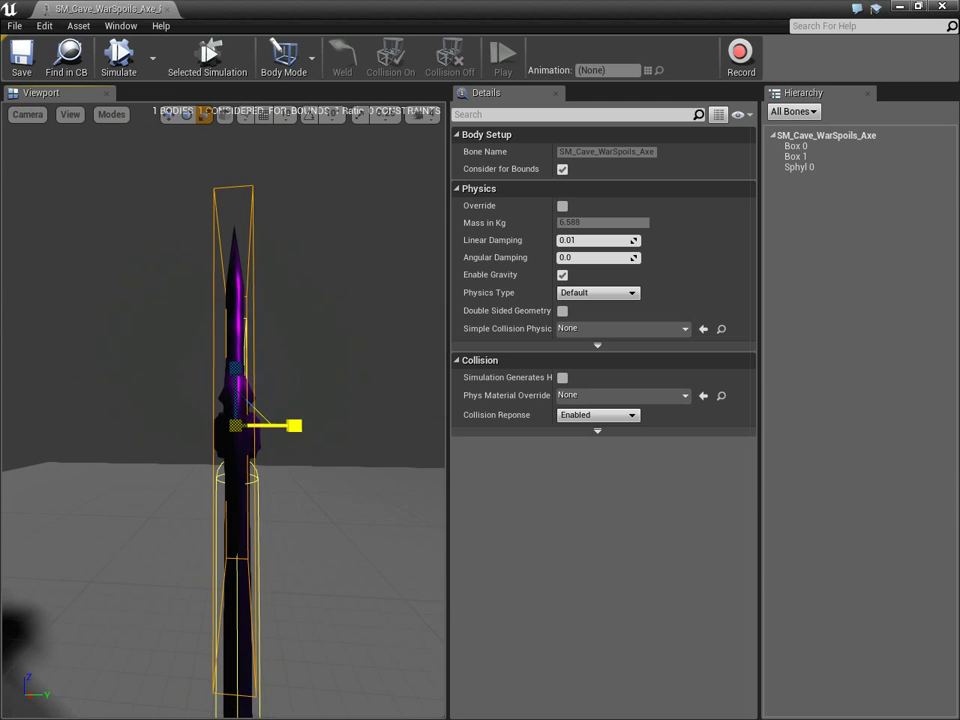
Return to a front view of the axe and nudge the left blade's box slightly toward the handle.
key("d")
right_click_drag(294, 425, 145, 425)
key("w")
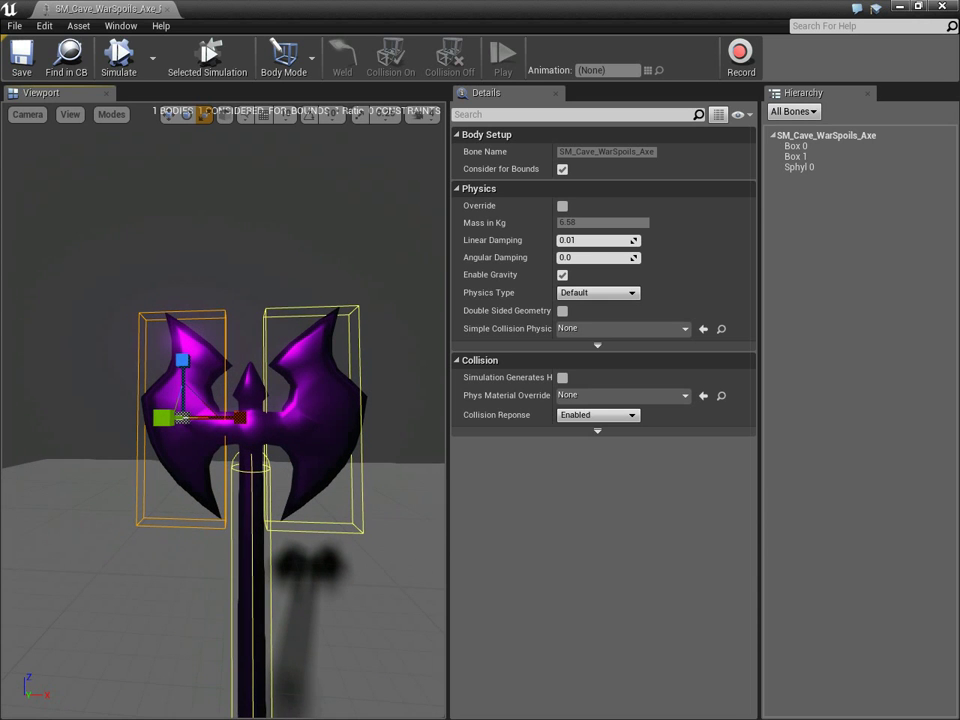
right_click_drag(145, 425, 153, 438)
key("d")
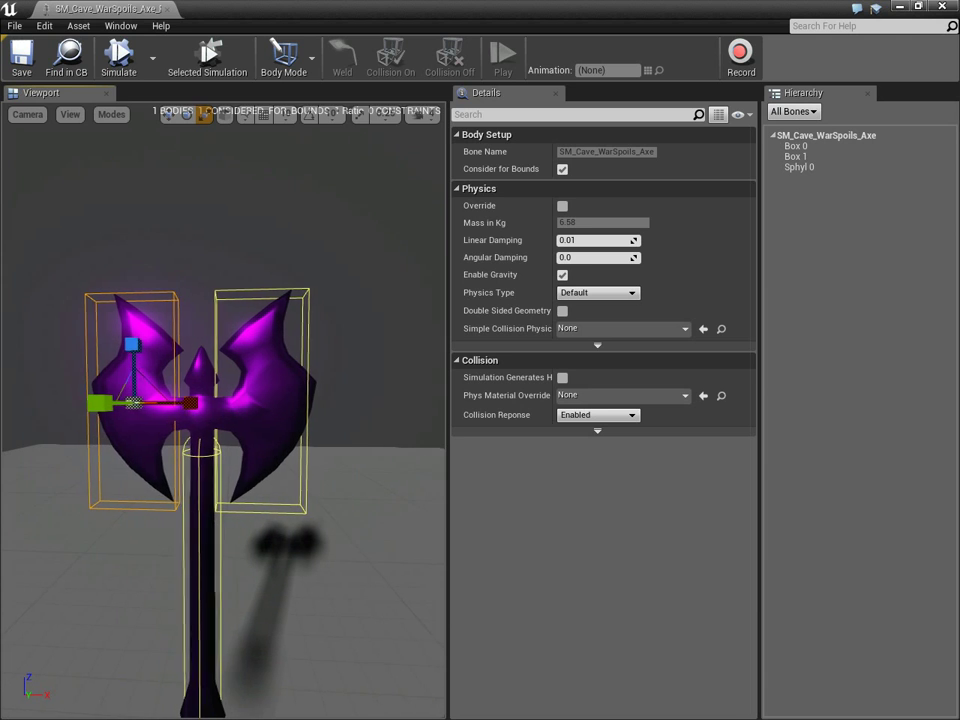
key("w")
left_click_drag(188, 403, 193, 403)
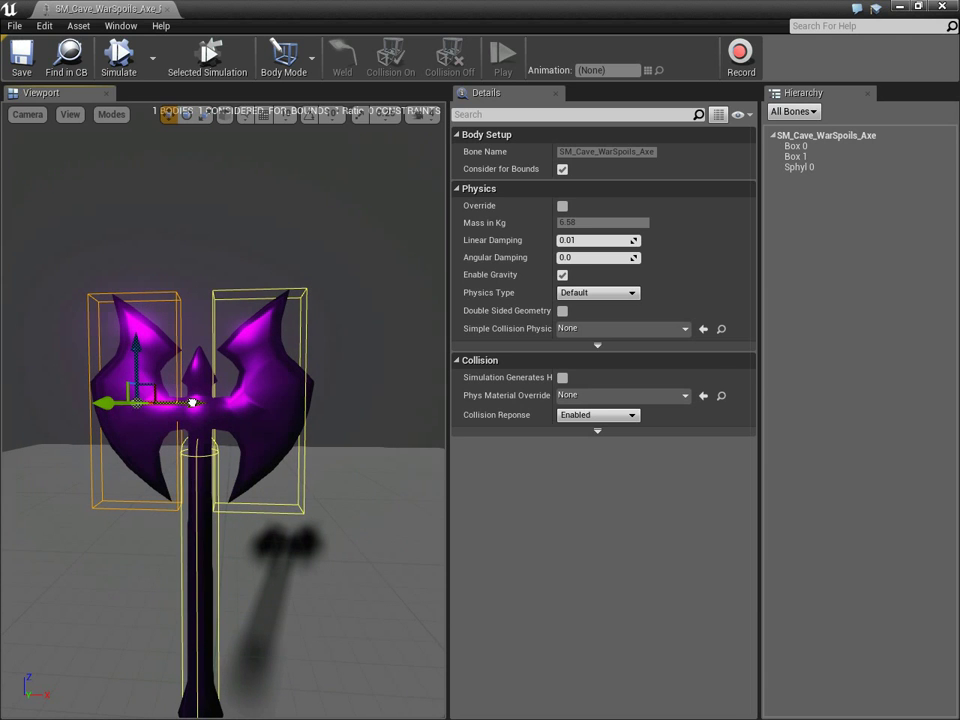
Save and close the axe's physics asset, reopening it once to check its collision shapes.
left_click(21, 57)
right_click(166, 9)
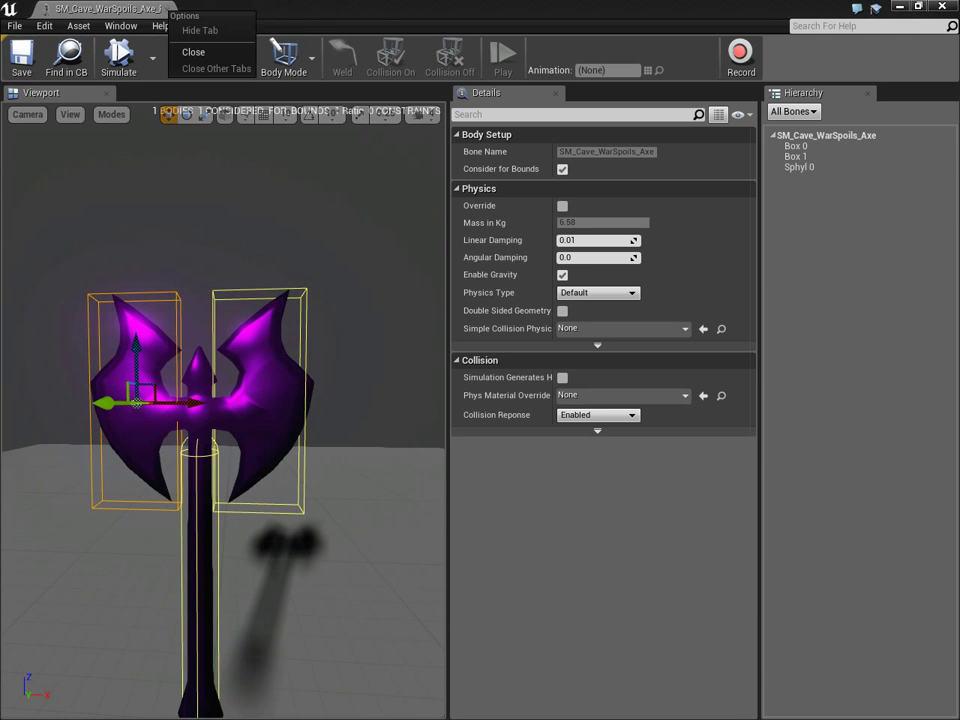
left_click(193, 52)
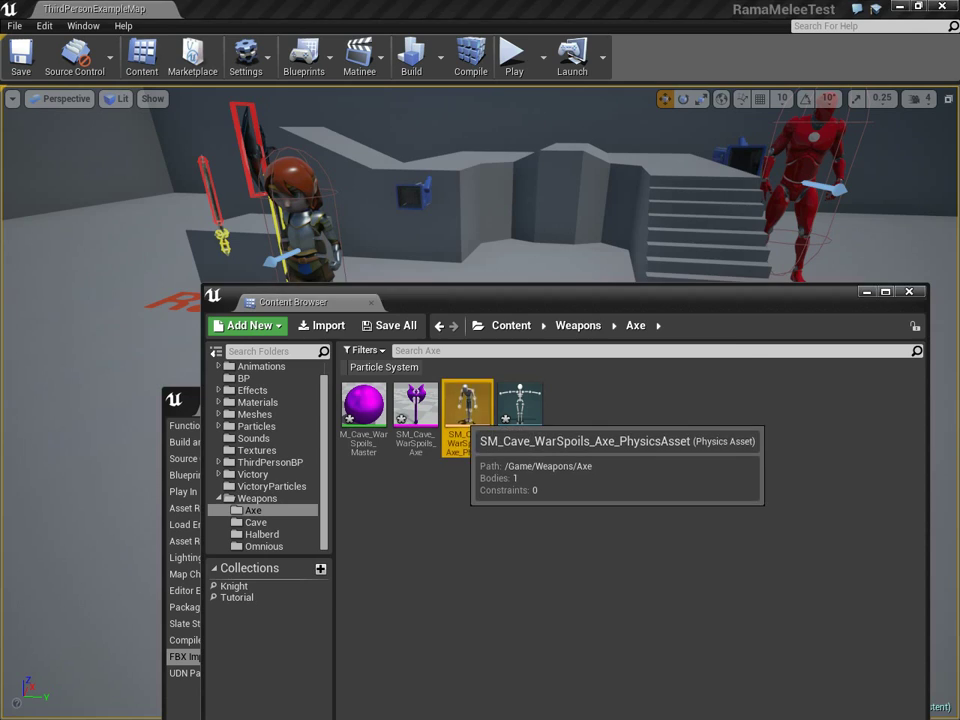
double_click(466, 410)
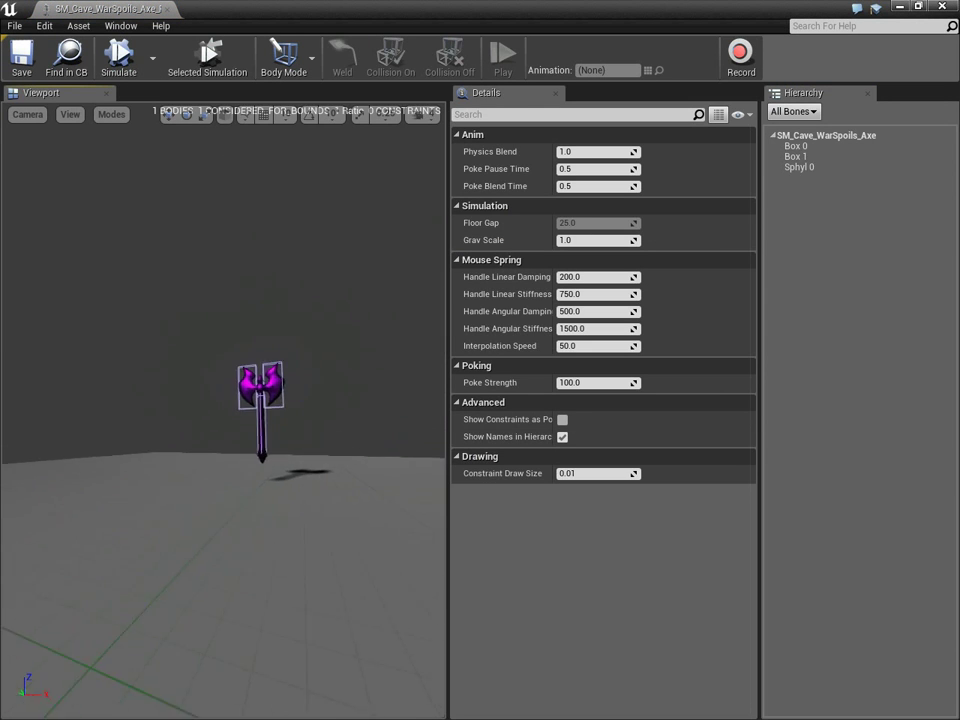
left_click(167, 9)
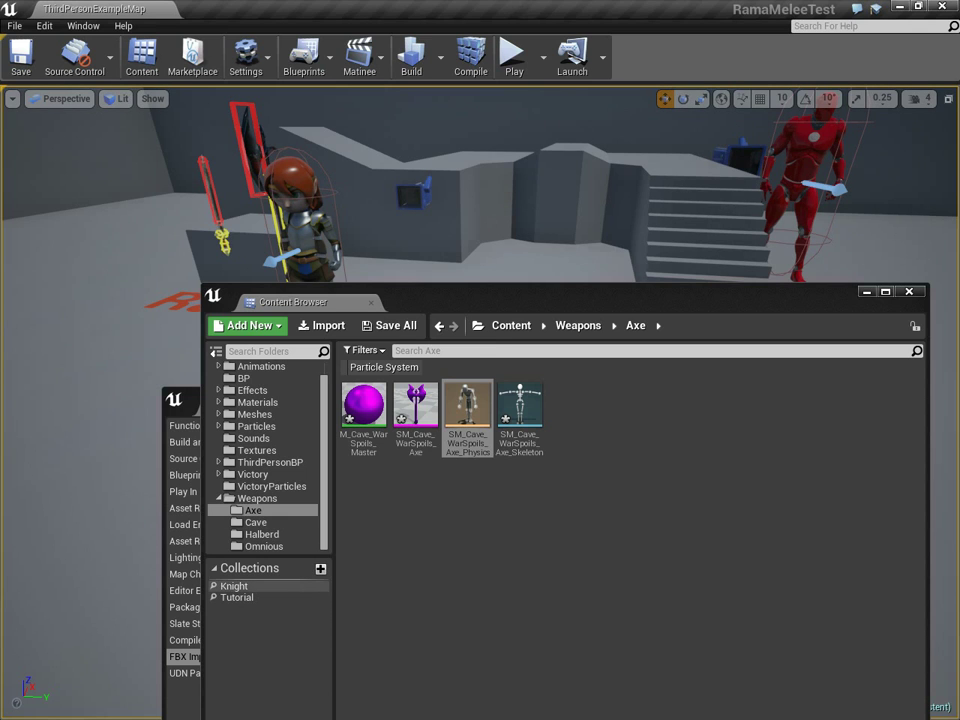
Open the KnightTutorialBP blueprint from the Tutorial collection and show its character up close in the 3D preview.
left_click(234, 586)
left_click(237, 597)
double_click(416, 405)
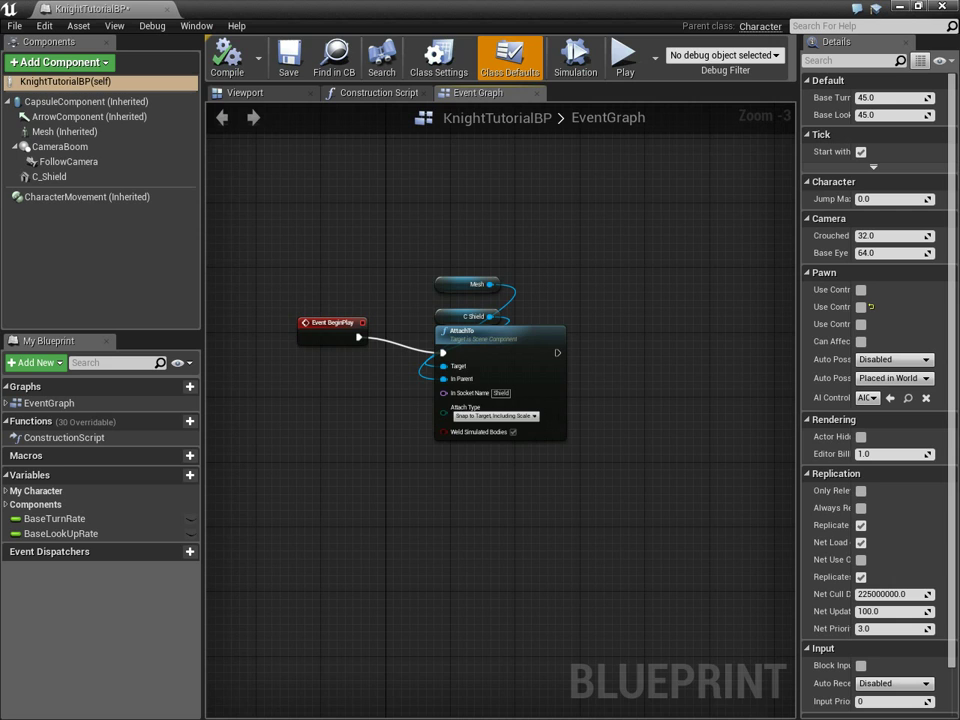
left_click(285, 92)
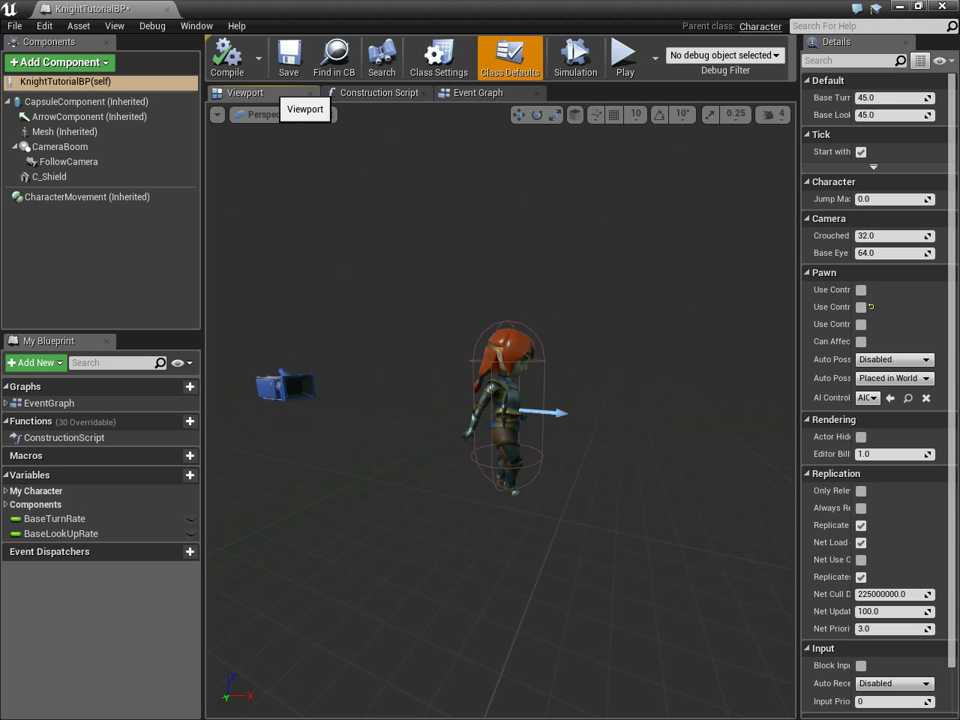
right_click_drag(500, 420, 420, 422)
key("d")
key("w")
Examine KnightTutorialBP's event graph, including the shield attachment, mouse-triggered montages and the input comment groups.
left_click(478, 92)
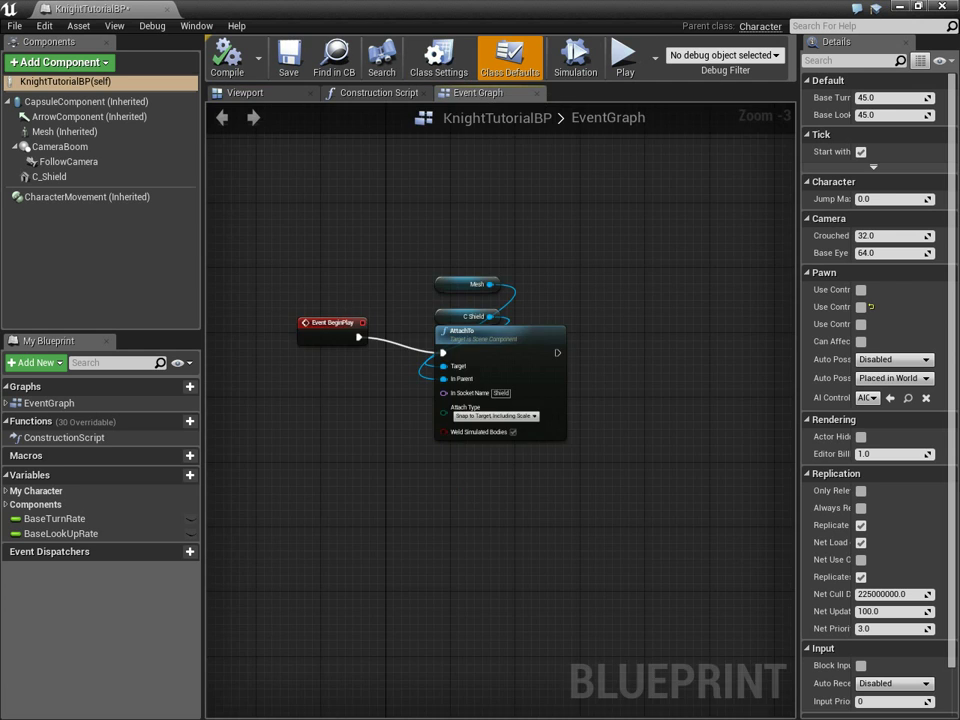
scroll(474, 313, "up", 3)
scroll(489, 449, "down", 6)
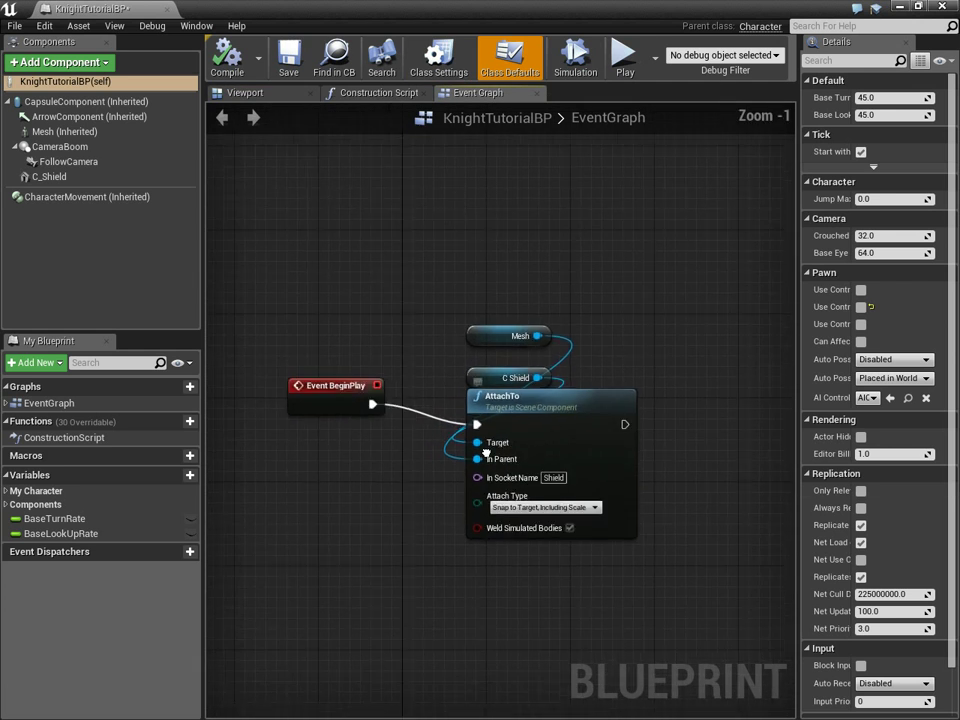
right_click_drag(489, 449, 499, 160)
scroll(497, 297, "up", 6)
right_click_drag(497, 297, 472, 223)
right_click_drag(639, 380, 573, 134)
scroll(585, 321, "down", 7)
right_click_drag(603, 264, 431, 273)
left_click_drag(292, 256, 578, 530)
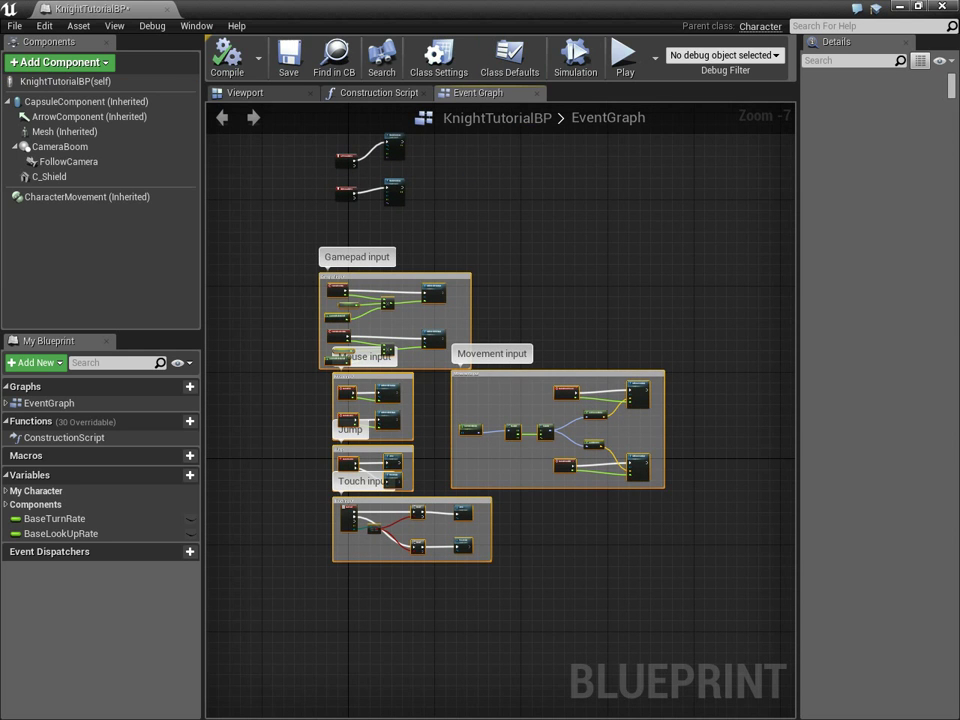
left_click(578, 530)
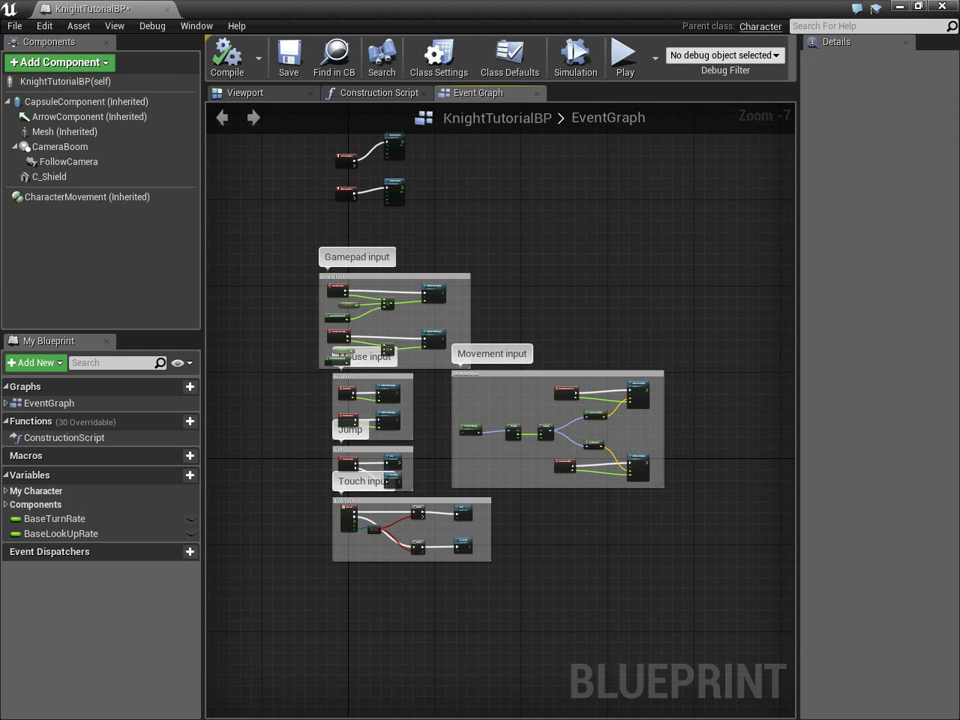
scroll(467, 281, "up", 2)
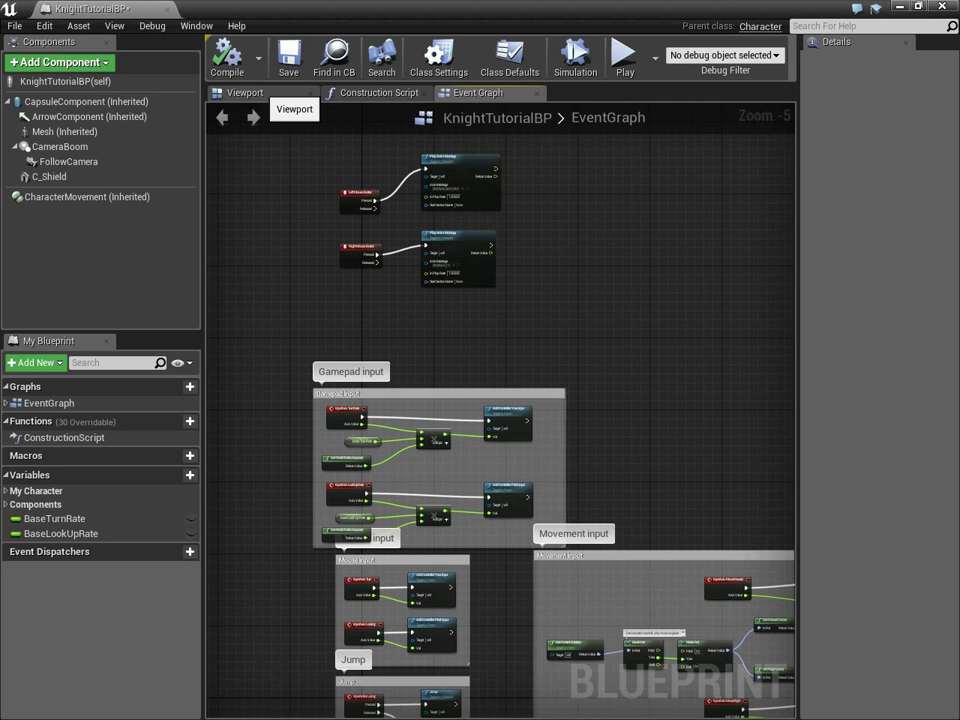
Add a Rama Melee Weapon component with its default name to the knight and move it along Y to the character's side.
left_click(245, 92)
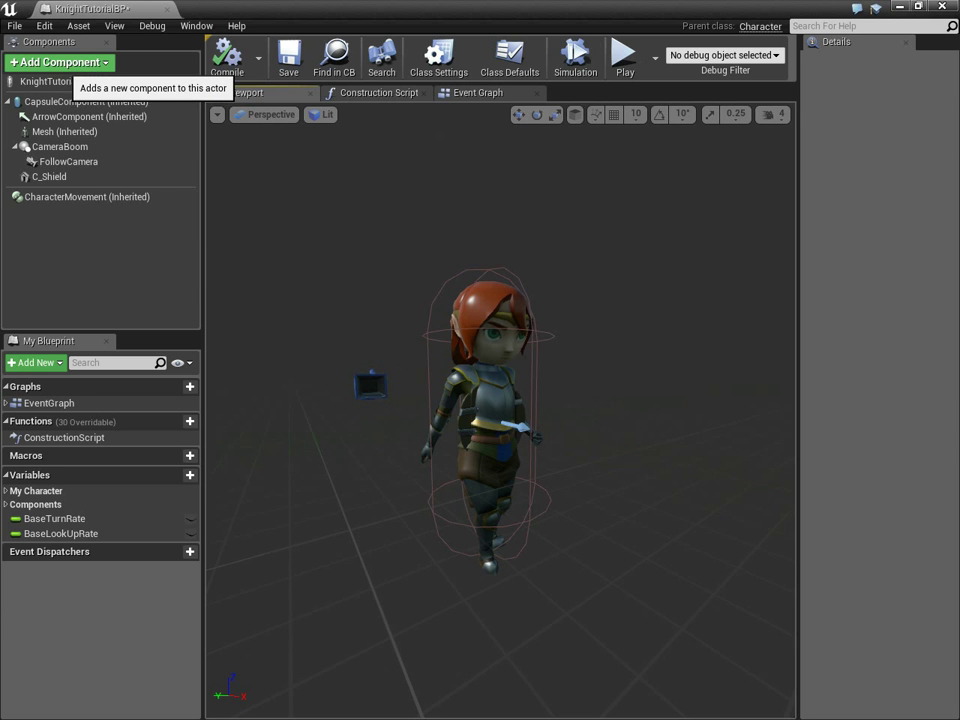
left_click(60, 62)
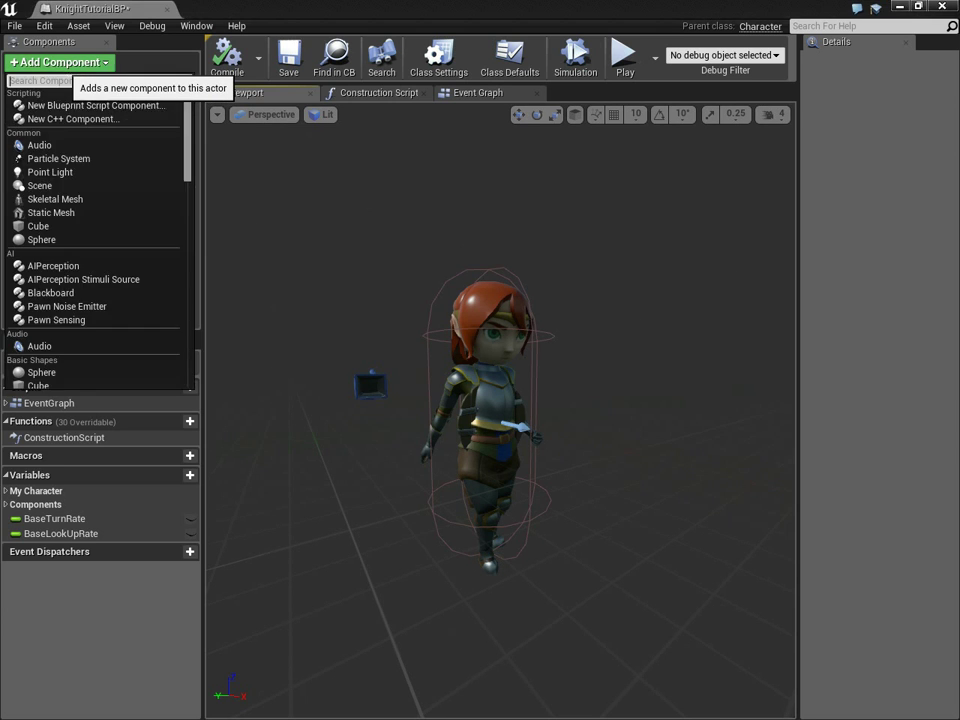
scroll(95, 230, "down", 10)
scroll(60, 167, "down", 8)
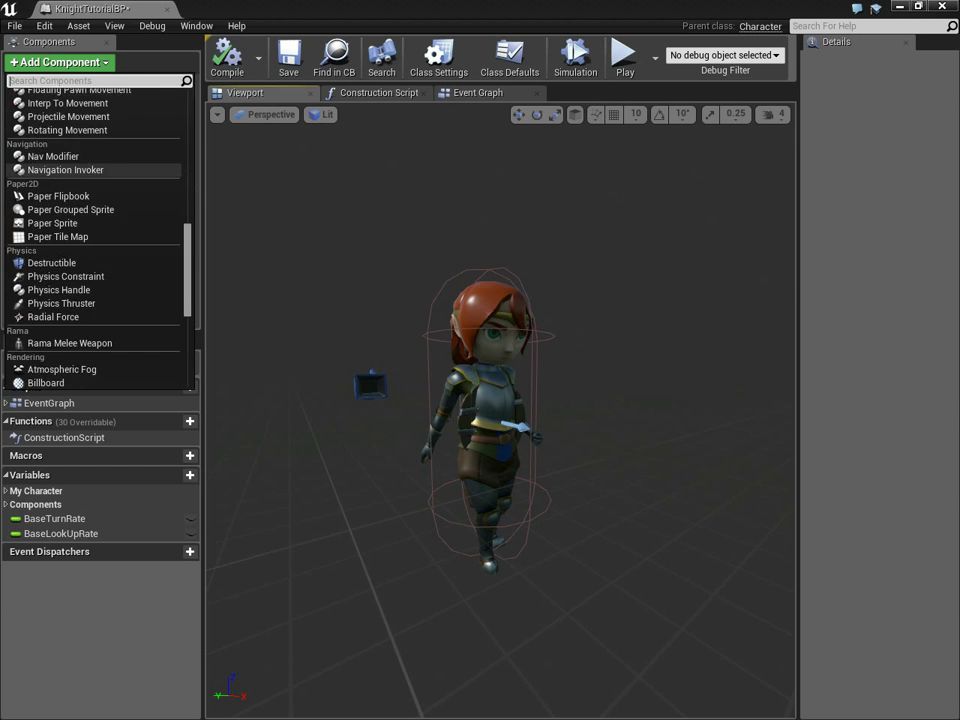
scroll(60, 167, "down", 4)
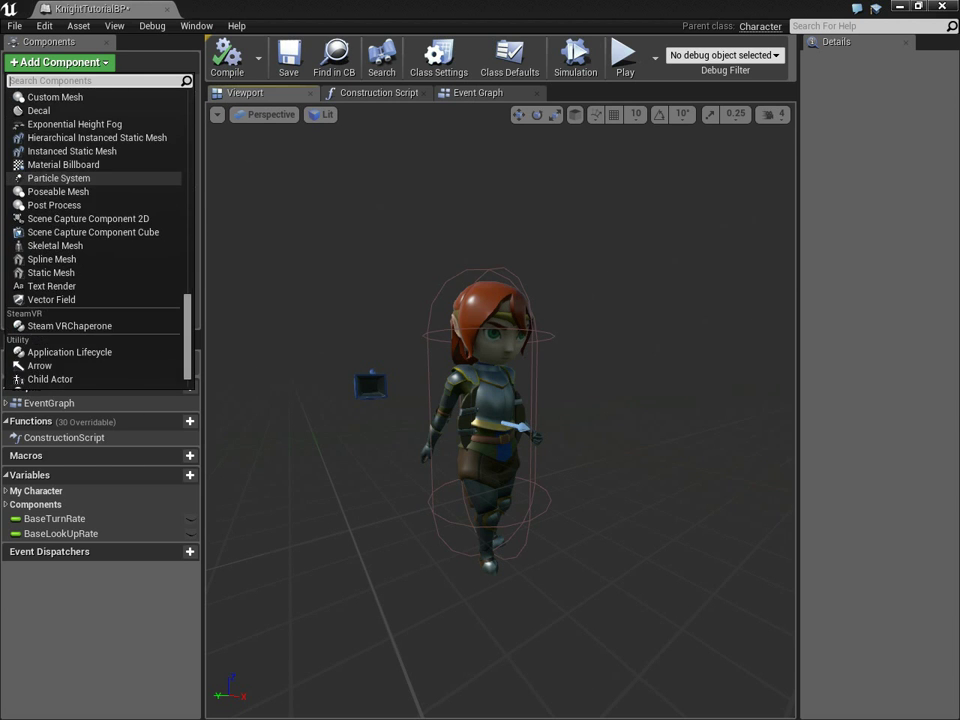
scroll(60, 167, "up", 8)
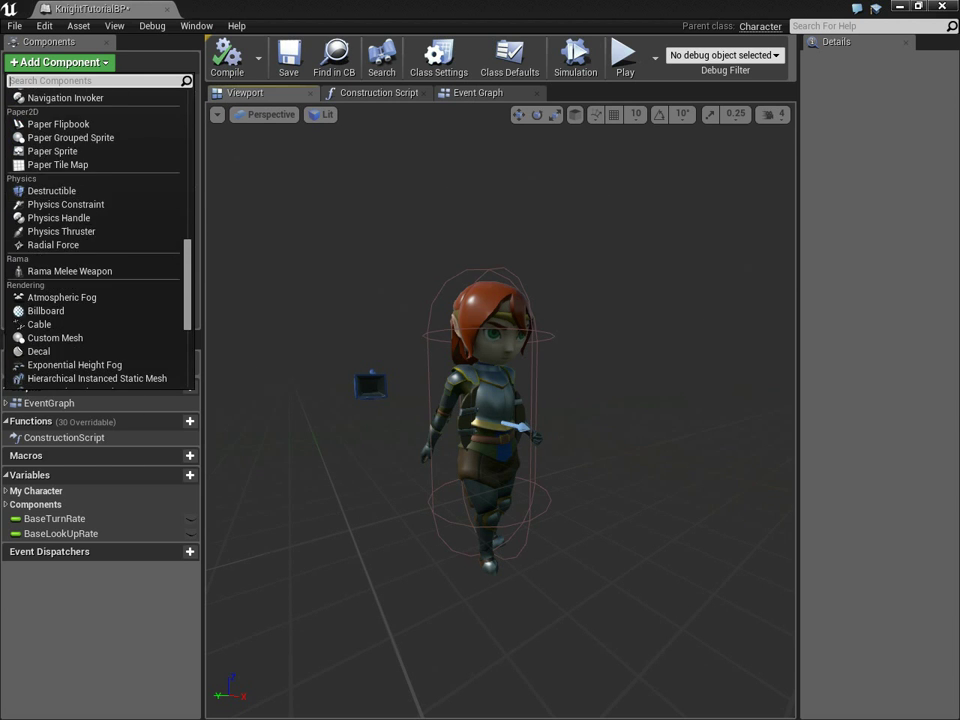
left_click(70, 271)
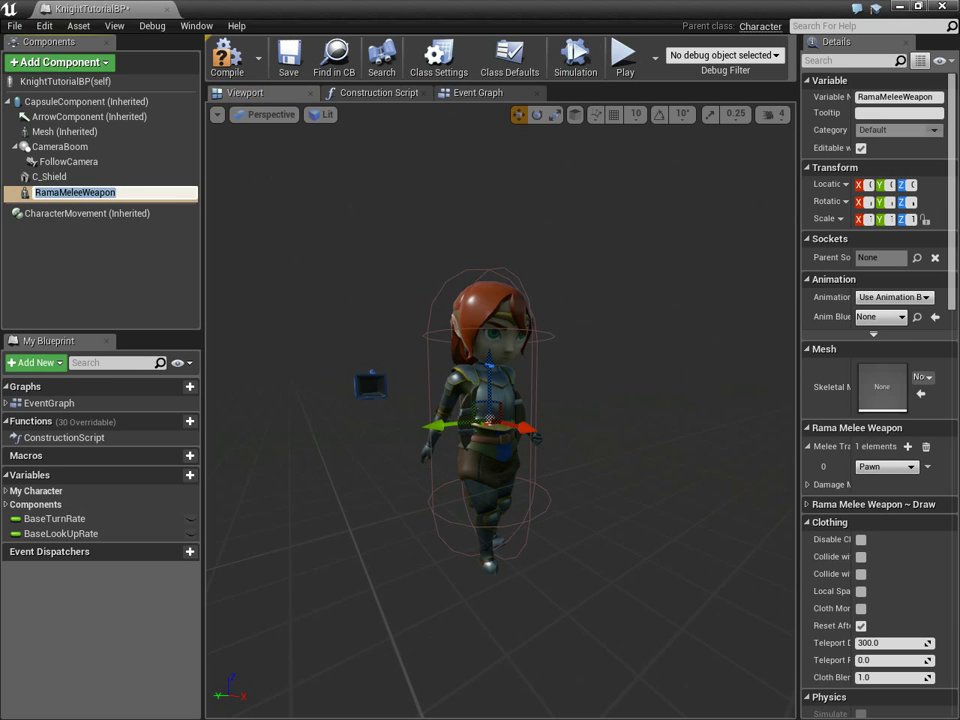
key("Return")
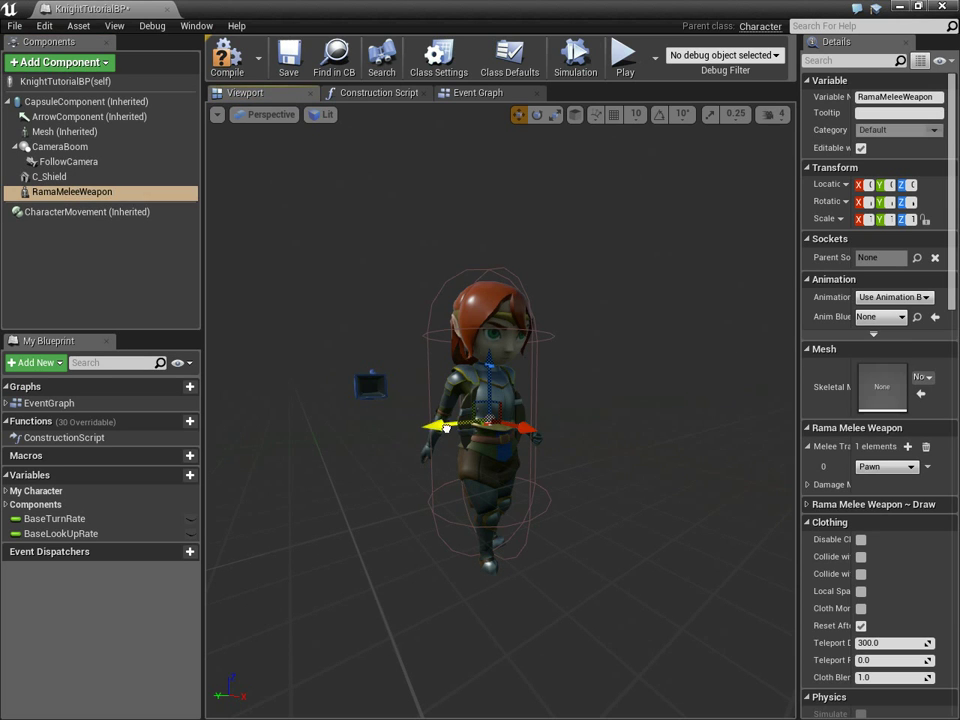
right_click_drag(500, 410, 645, 421)
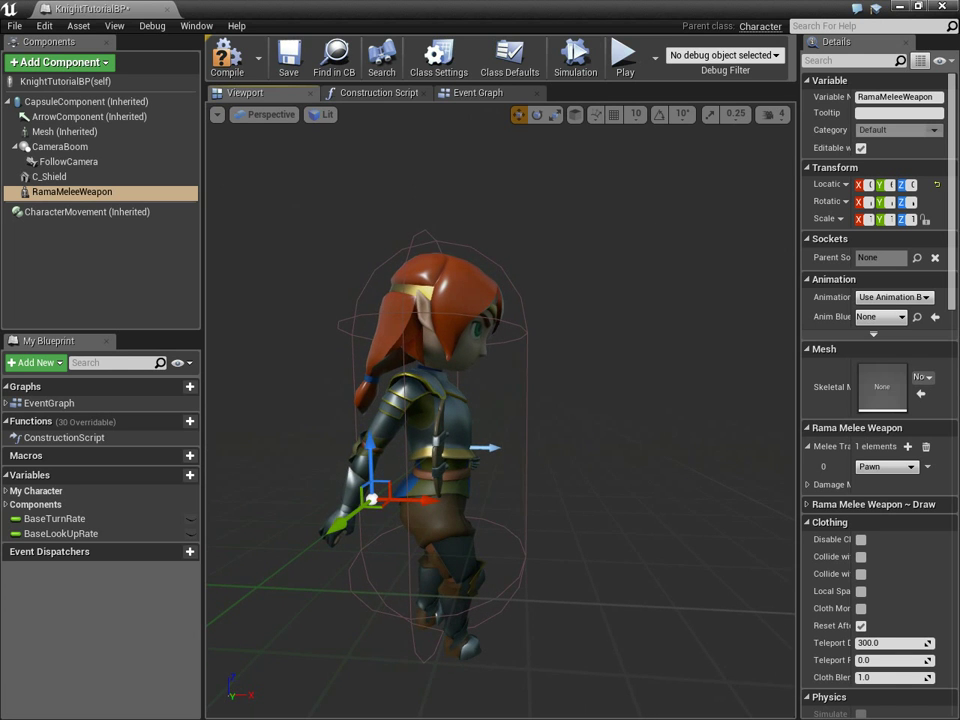
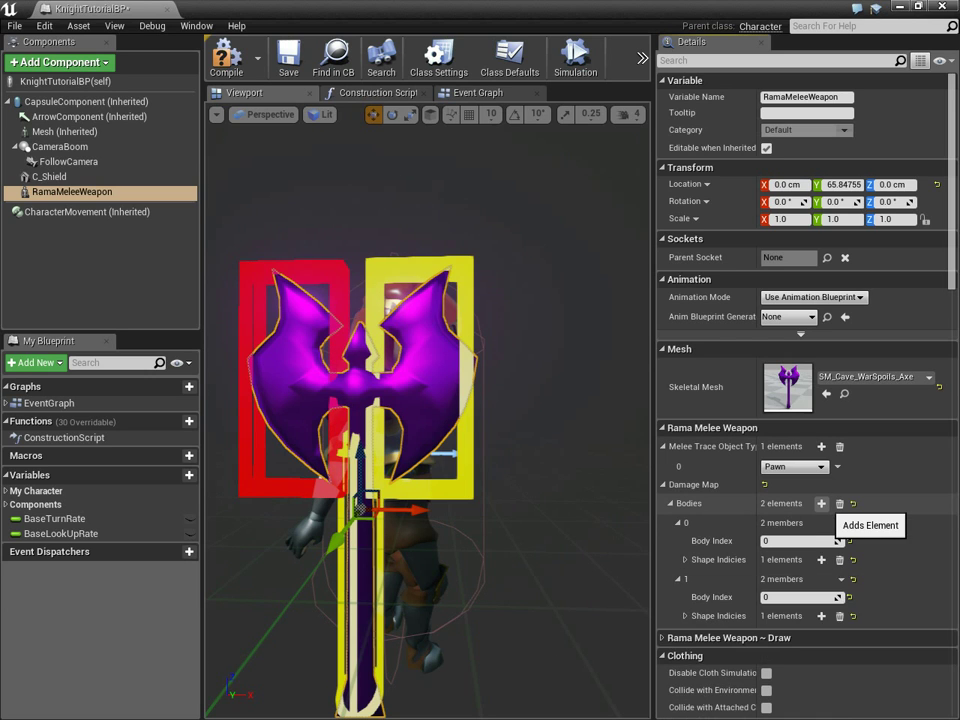
Add a second body with body index 2 to the axe's damage map and delete that entry again.
left_click(821, 504)
left_click(800, 597)
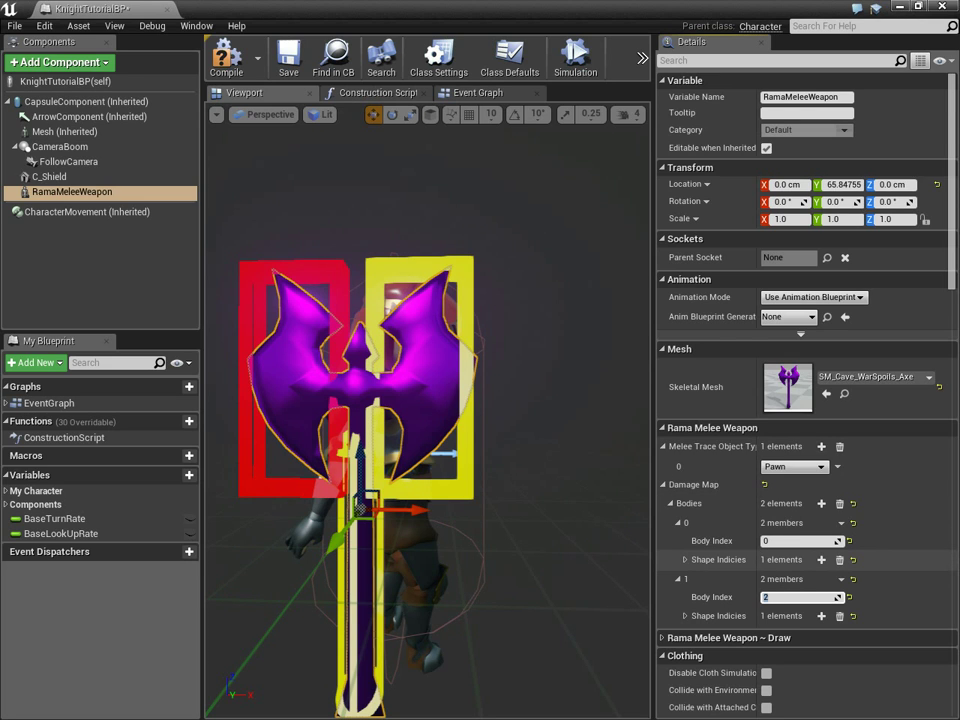
left_click(686, 559)
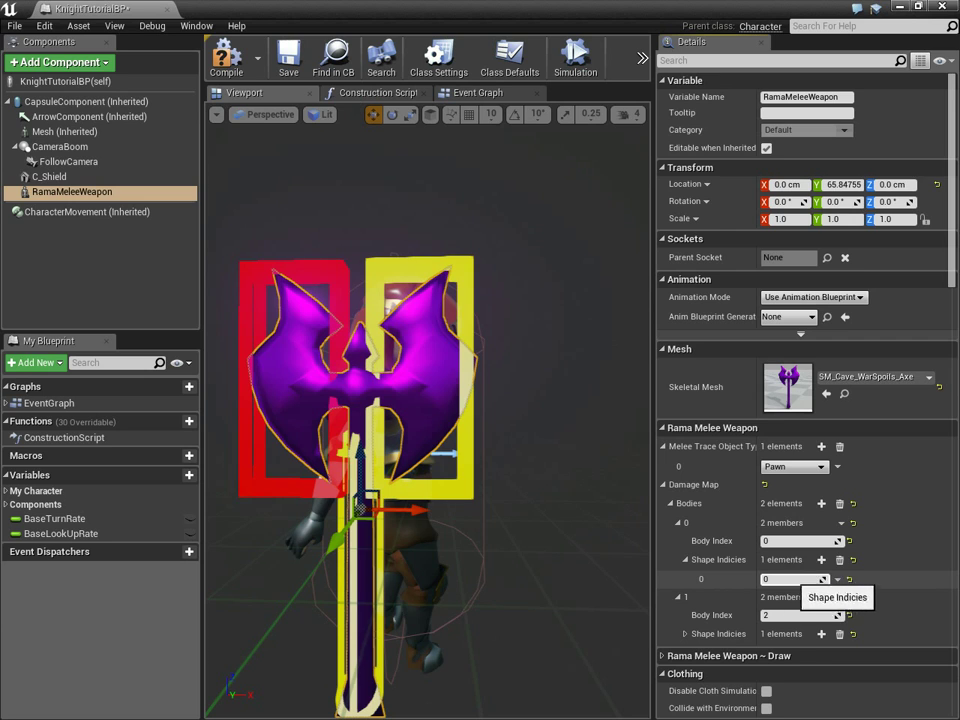
left_click(841, 597)
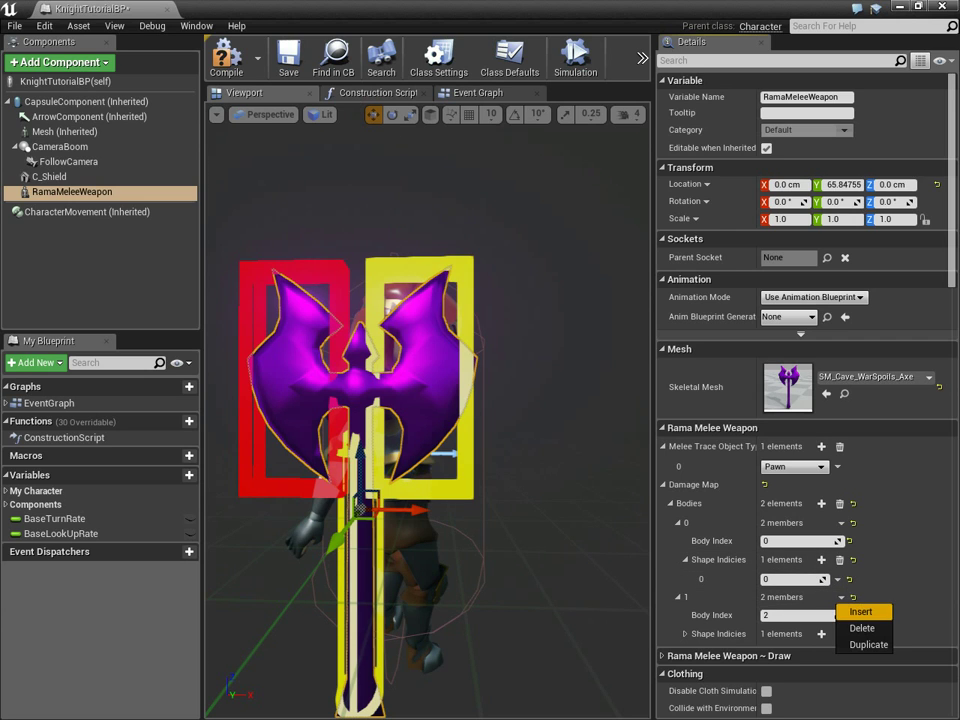
left_click(864, 626)
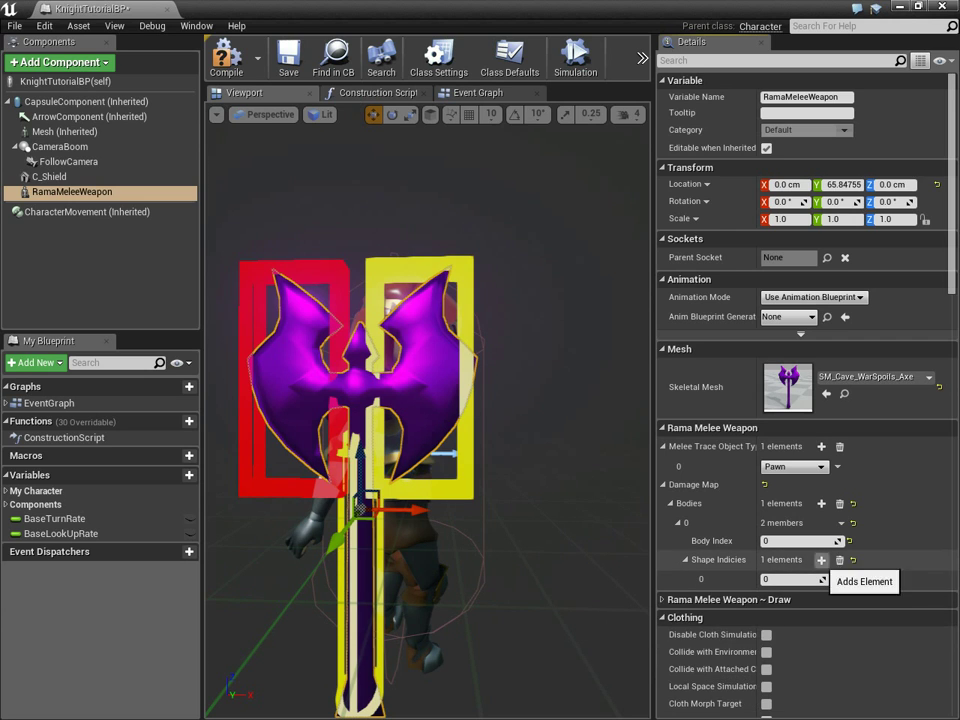
Add a second shape index with value 1 to body 0 in the damage map and inspect the axe's damage shapes.
left_click(821, 560)
type("1")
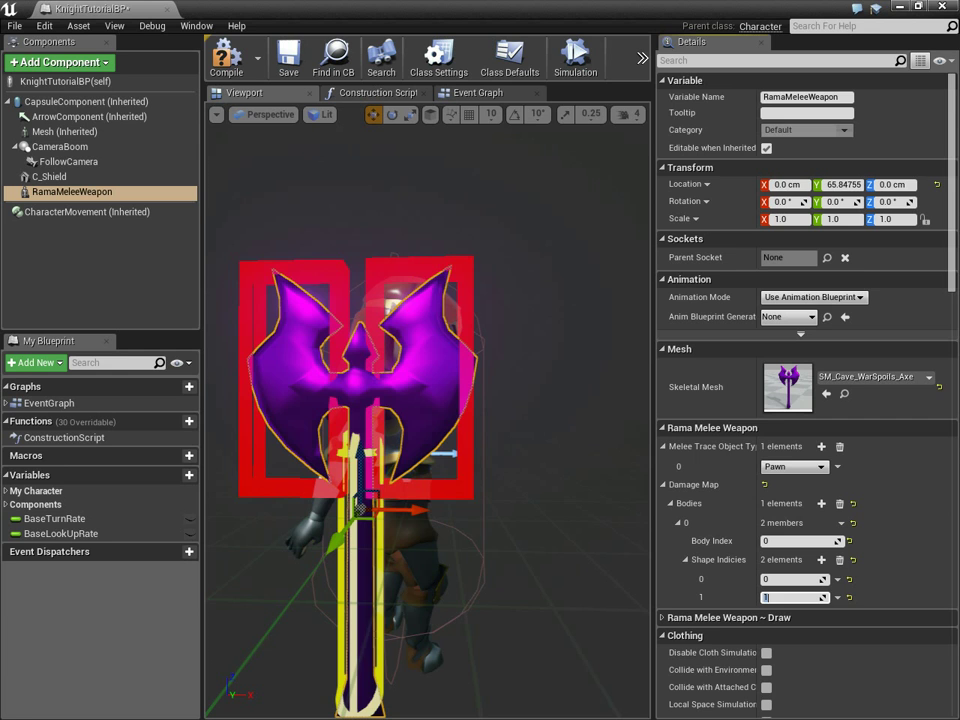
right_click_drag(530, 420, 480, 420)
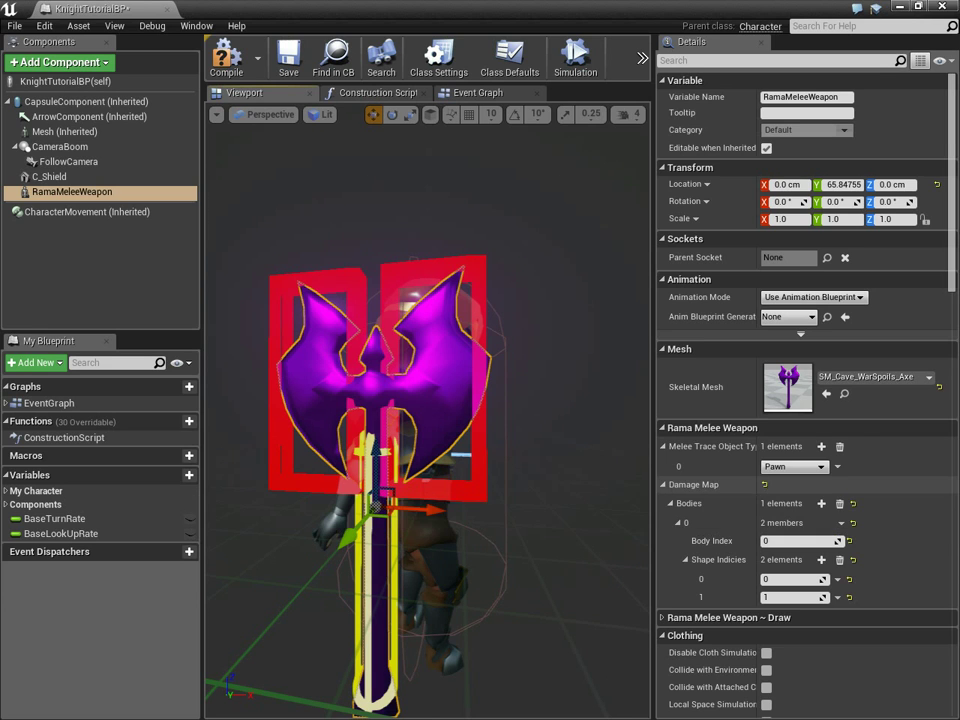
left_click_drag(655, 455, 591, 455)
right_click_drag(490, 430, 525, 430)
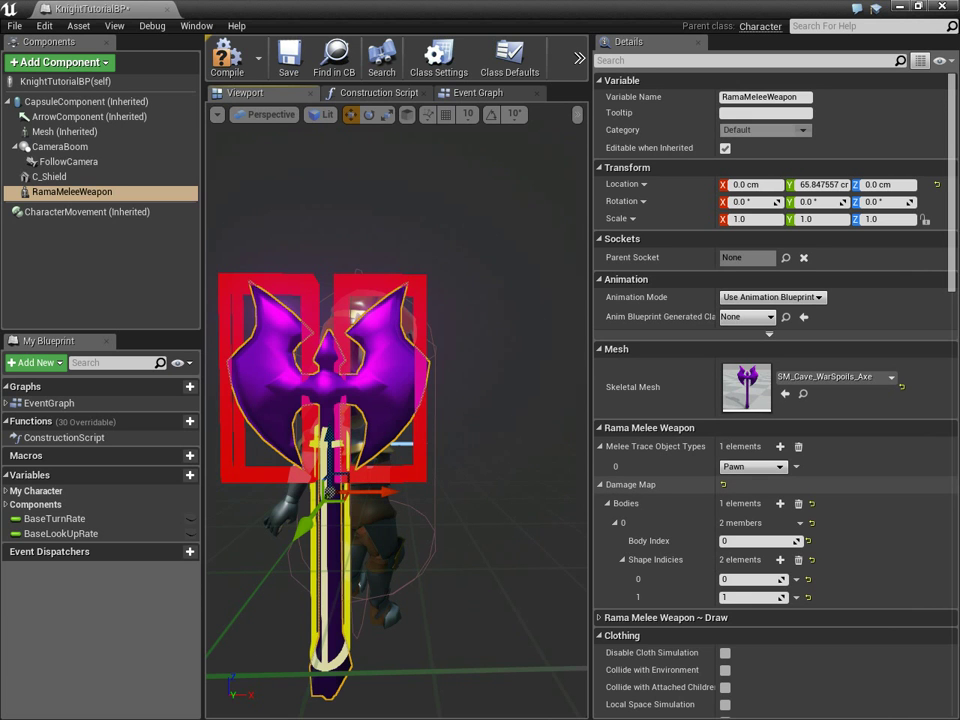
left_click_drag(420, 400, 400, 425, "alt")
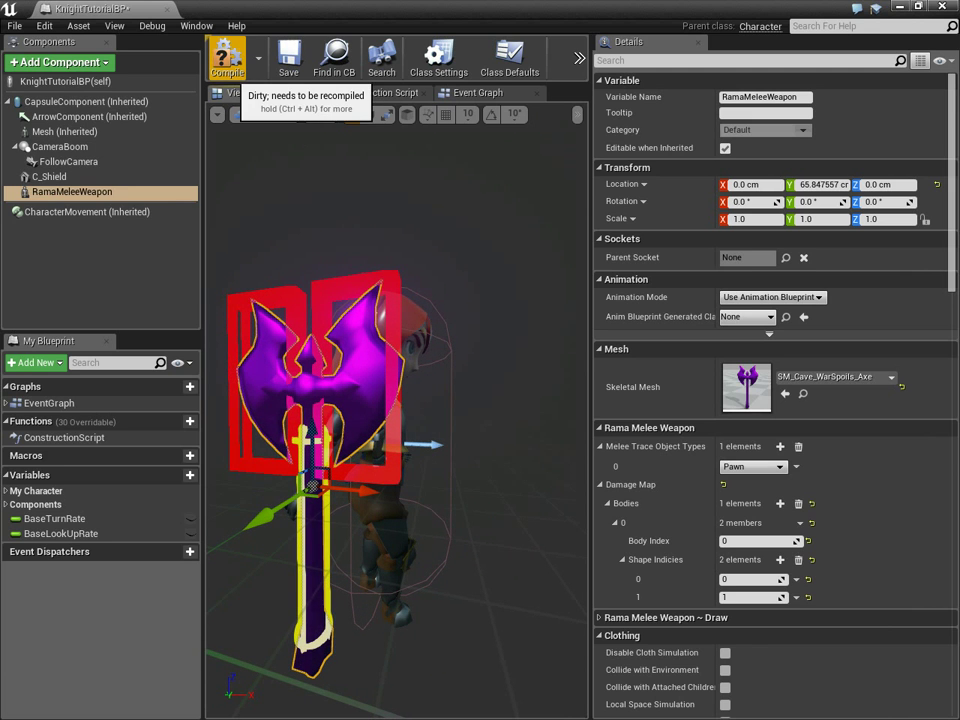
left_click_drag(345, 480, 408, 478, "alt")
Show the Rama Melee Weapon draw settings and switch Draw Shapes off and on again.
left_click(608, 618)
scroll(612, 602, "down", 2)
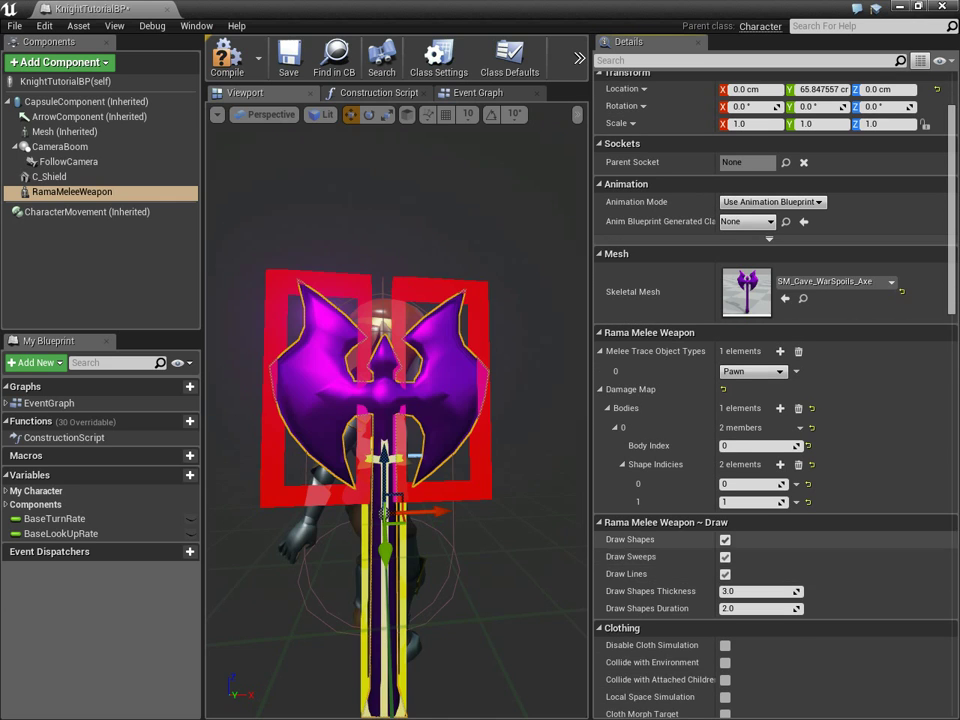
left_click(725, 539)
left_click(725, 556)
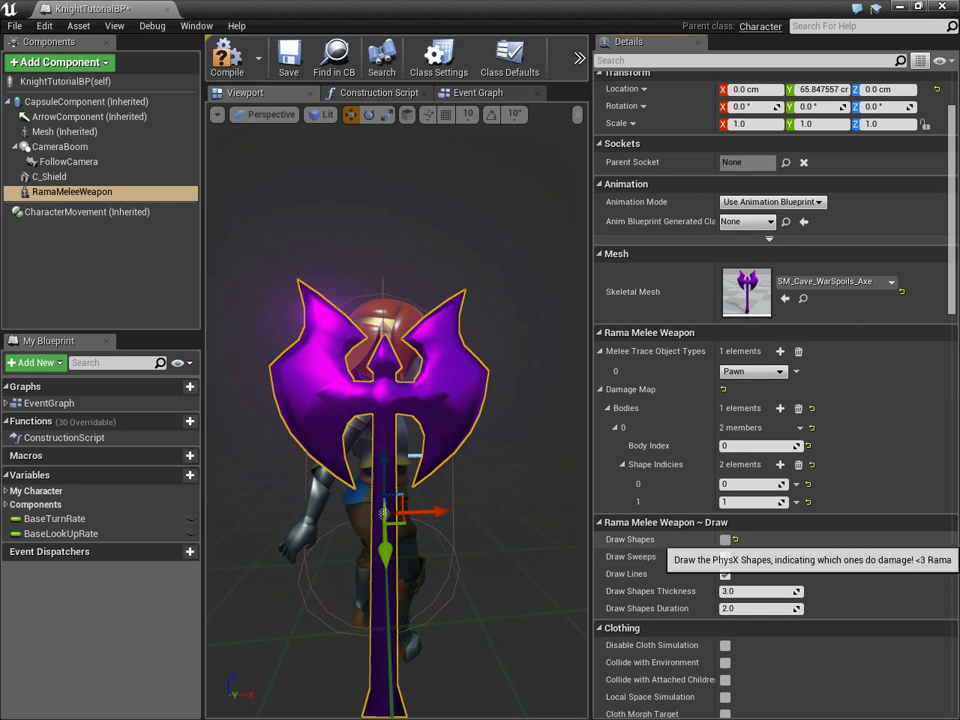
left_click(725, 539)
left_click(725, 556)
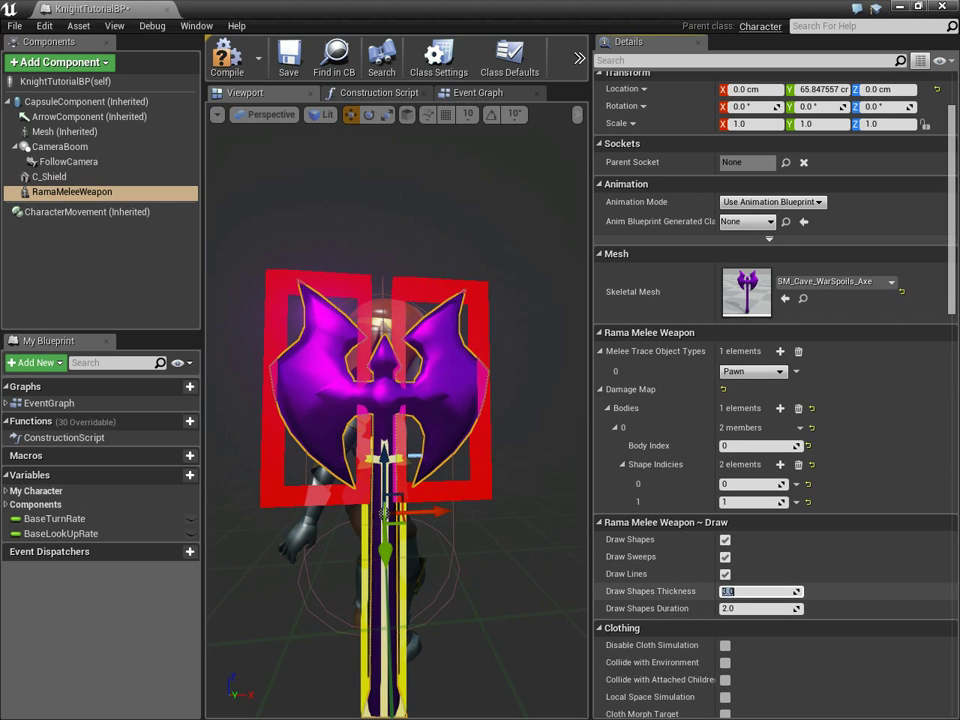
Try Draw Shapes Thickness values of 1 and 2 for the axe, and set it to 1.5.
type("1")
key("Return")
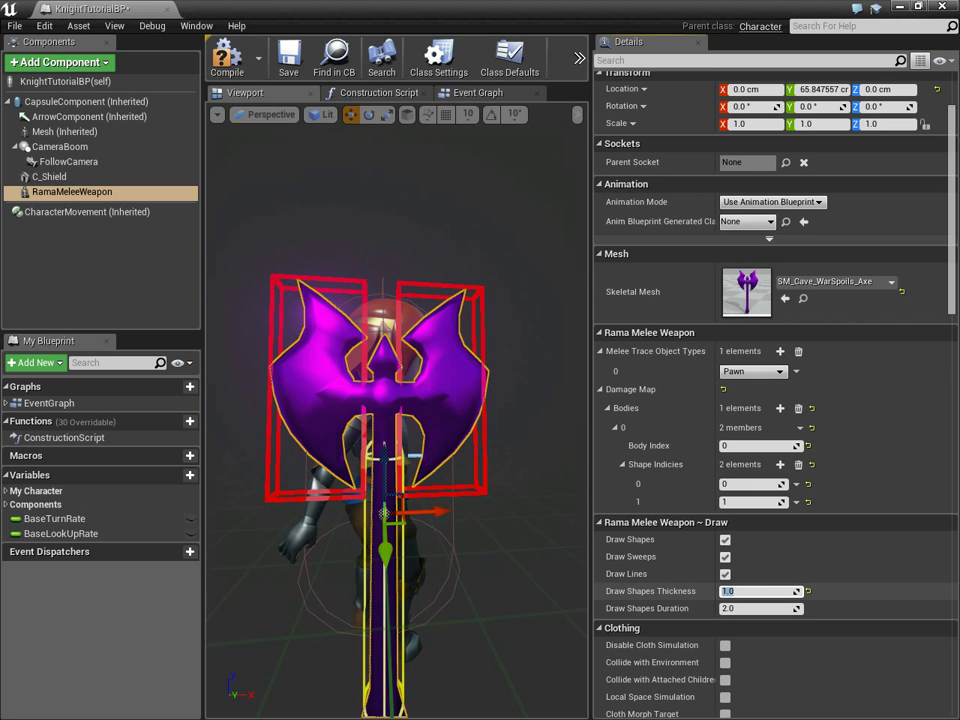
type("2")
key("Return")
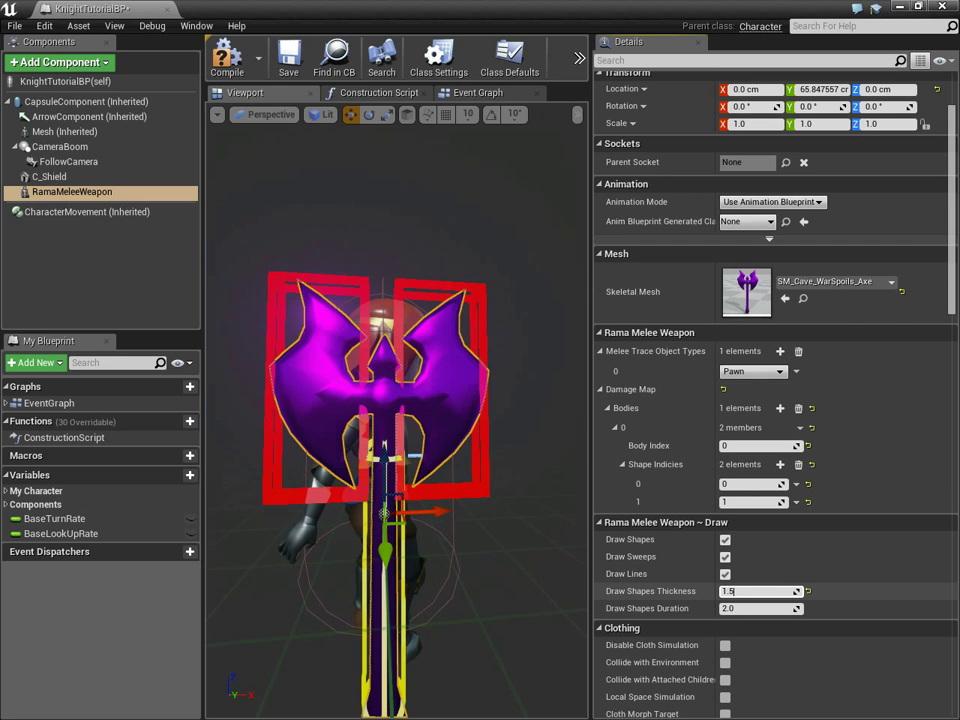
key("Return")
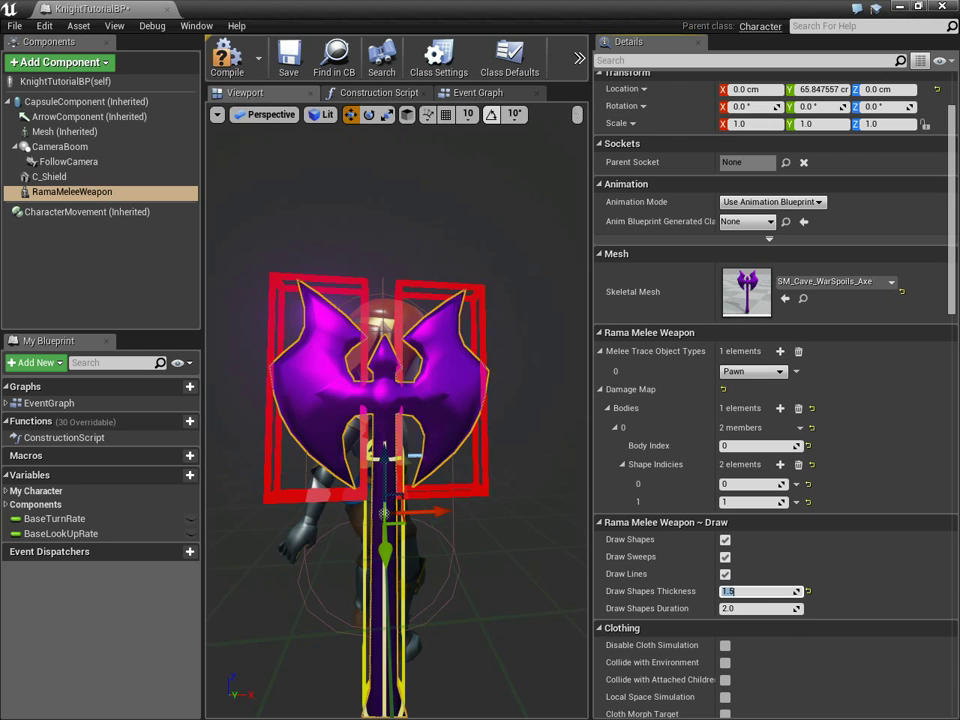
Show Event BeginPlay's shield attachment in the event graph and close the component details to enlarge the graph.
left_click(485, 92)
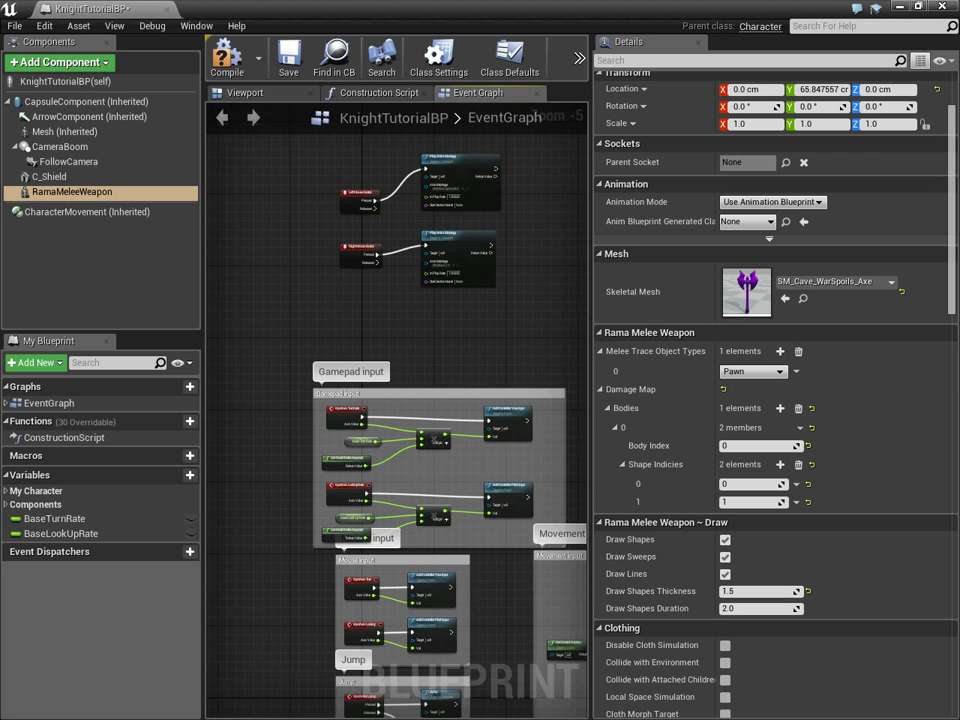
right_click_drag(418, 252, 421, 404)
scroll(391, 290, "up", 2)
scroll(391, 290, "down", 3)
right_click_drag(392, 287, 422, 469)
scroll(398, 330, "up", 6)
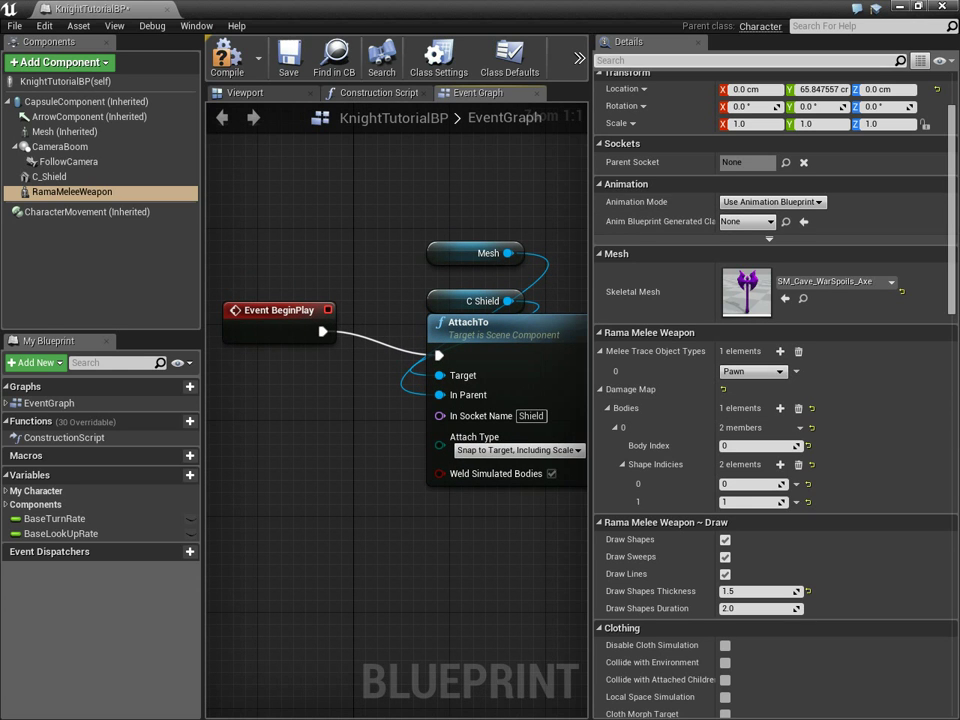
left_click(698, 42)
left_click_drag(329, 310, 200, 310)
Place a reference to the RamaMeleeWeapon component in the event graph above the shield attachment nodes.
right_click_drag(325, 316, 341, 425)
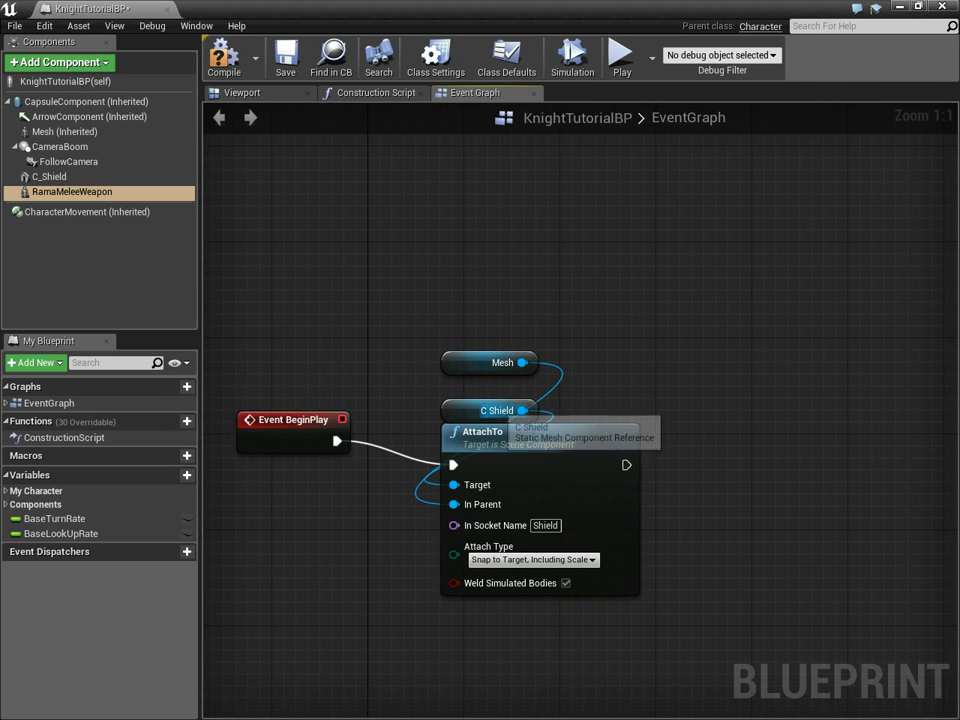
right_click_drag(480, 420, 482, 503)
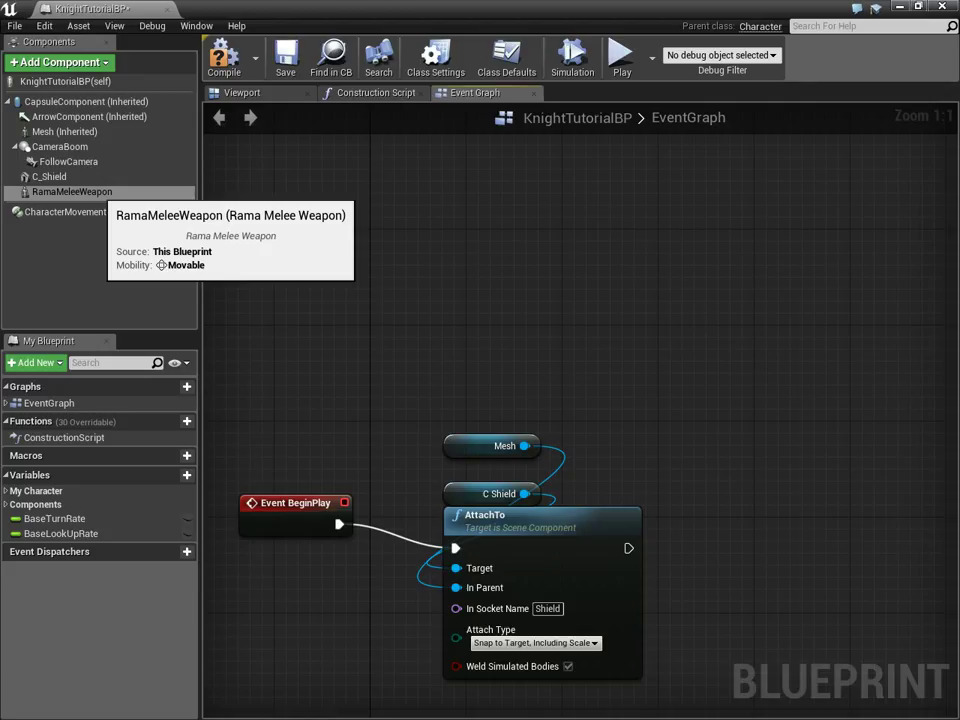
left_click_drag(70, 192, 400, 282)
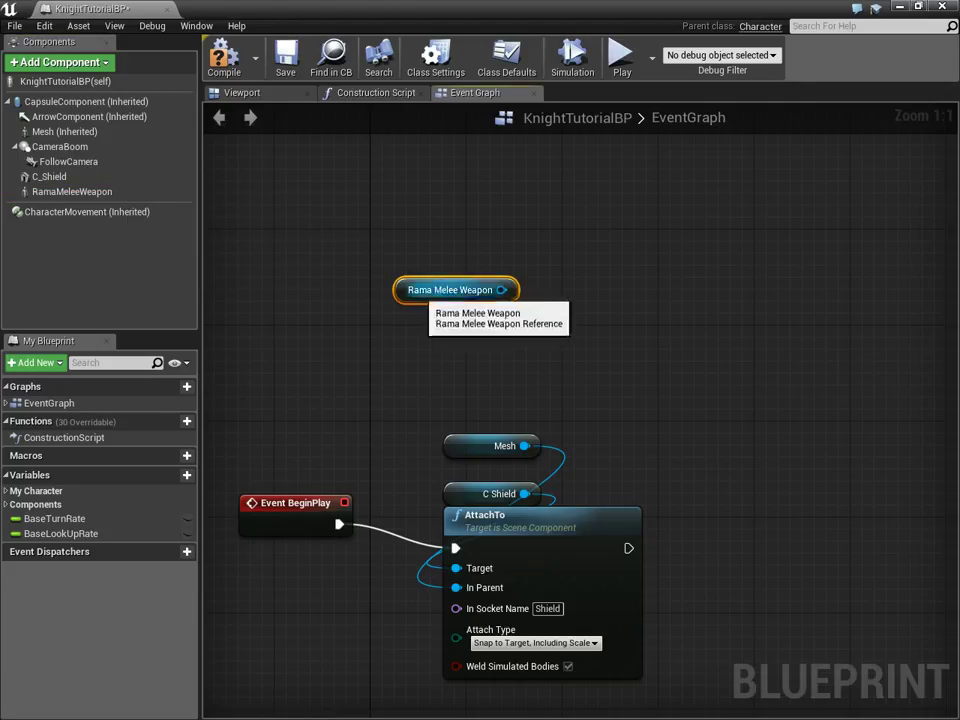
Rename the RamaMeleeWeapon component to RamaMeleeWeapon_Axe.
left_click(242, 92)
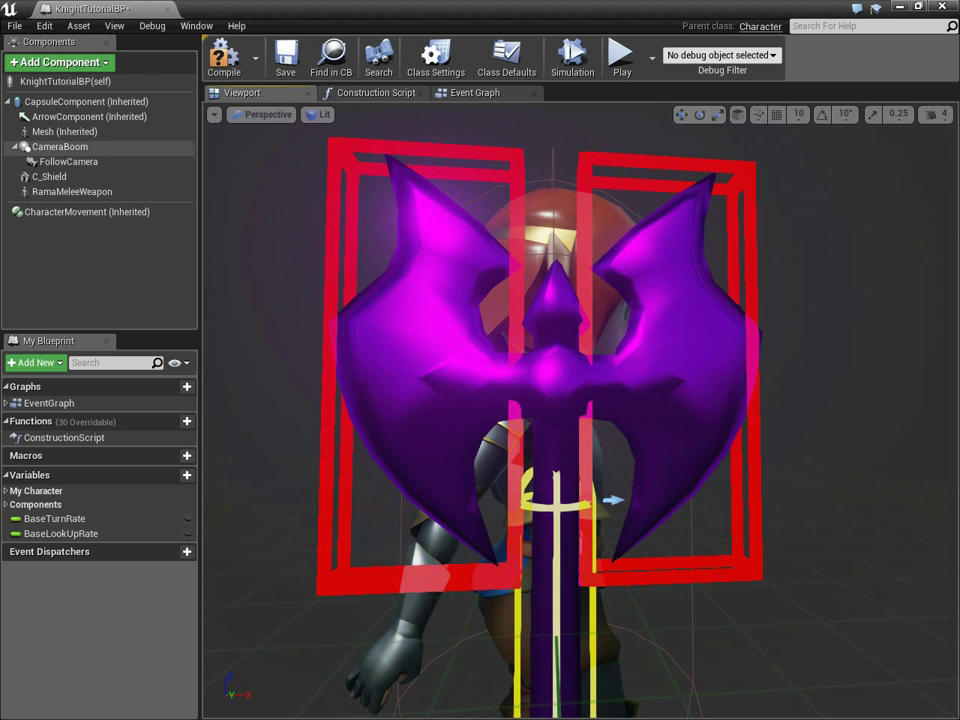
double_click(108, 190)
type("_Axe")
key("Return")
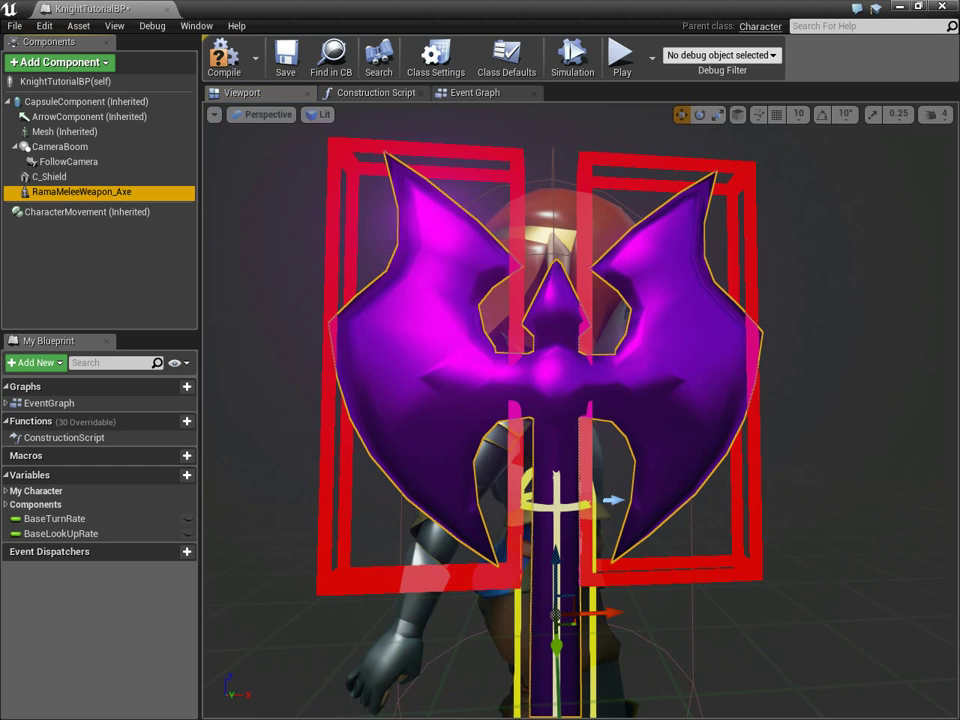
Duplicate the shield's AttachTo node beside the axe reference and connect the axe to the copy's Target.
left_click(475, 92)
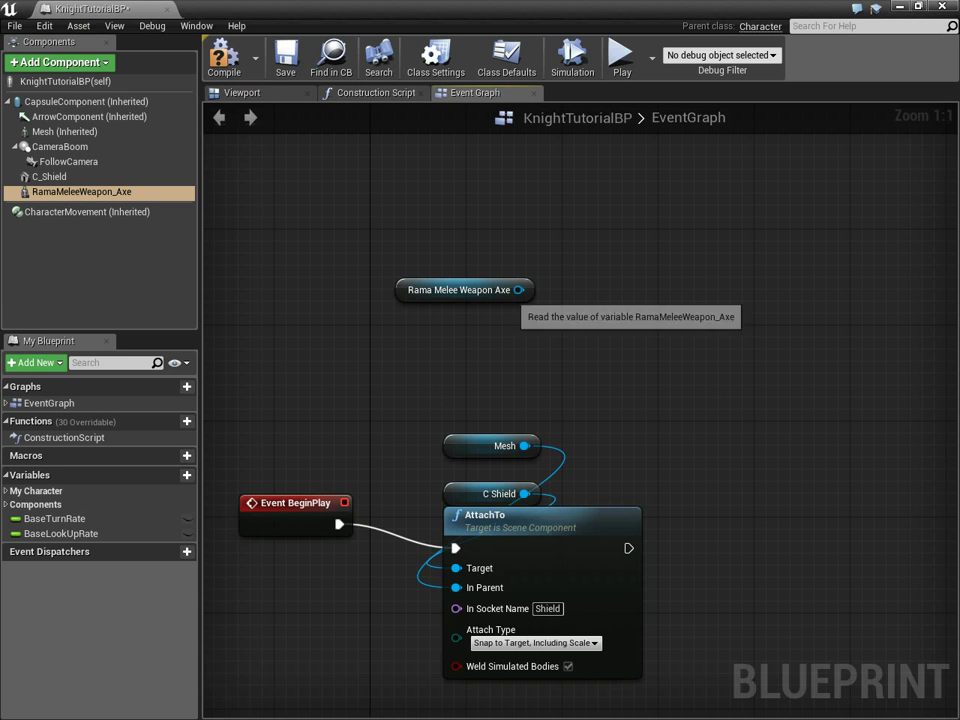
left_click_drag(518, 290, 572, 334)
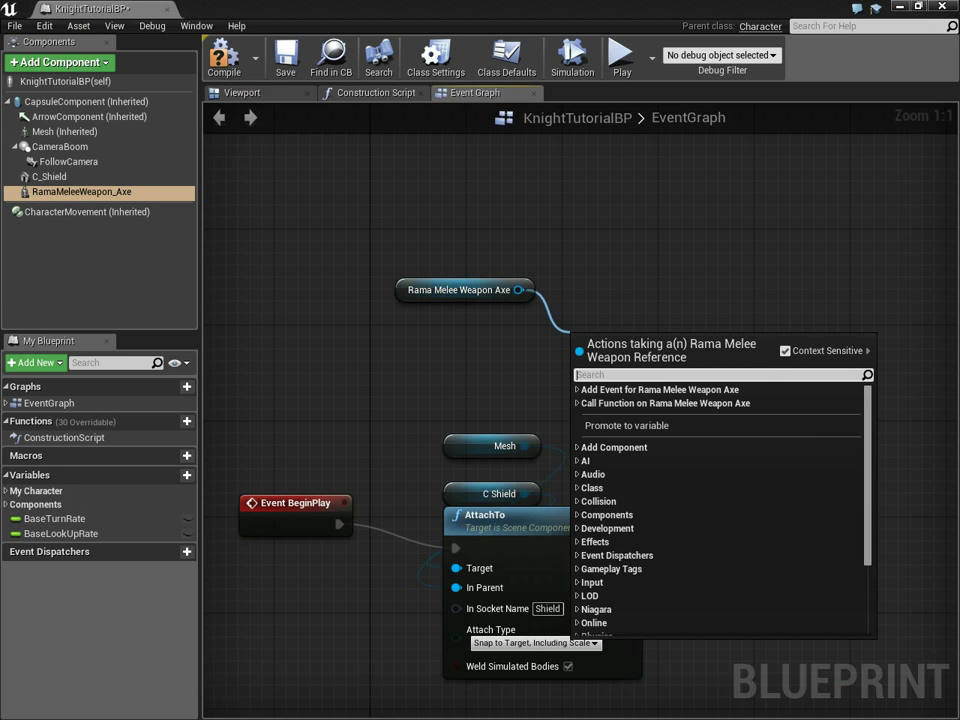
left_click(550, 385)
left_click(556, 516)
key("ctrl+c")
key("ctrl+v")
left_click_drag(712, 569, 610, 270)
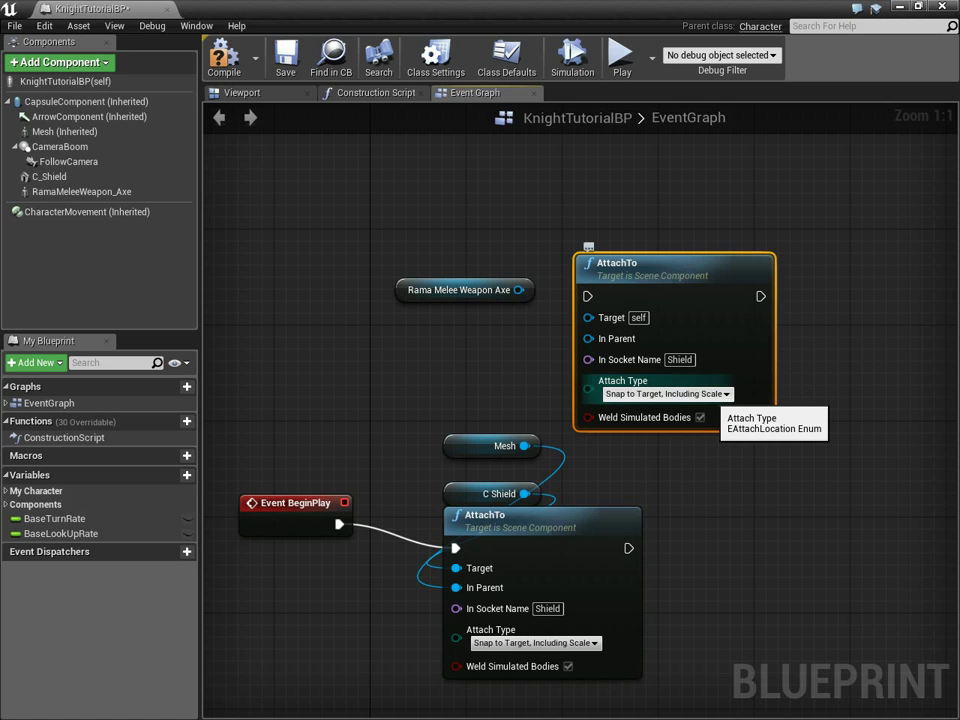
left_click_drag(518, 290, 590, 318)
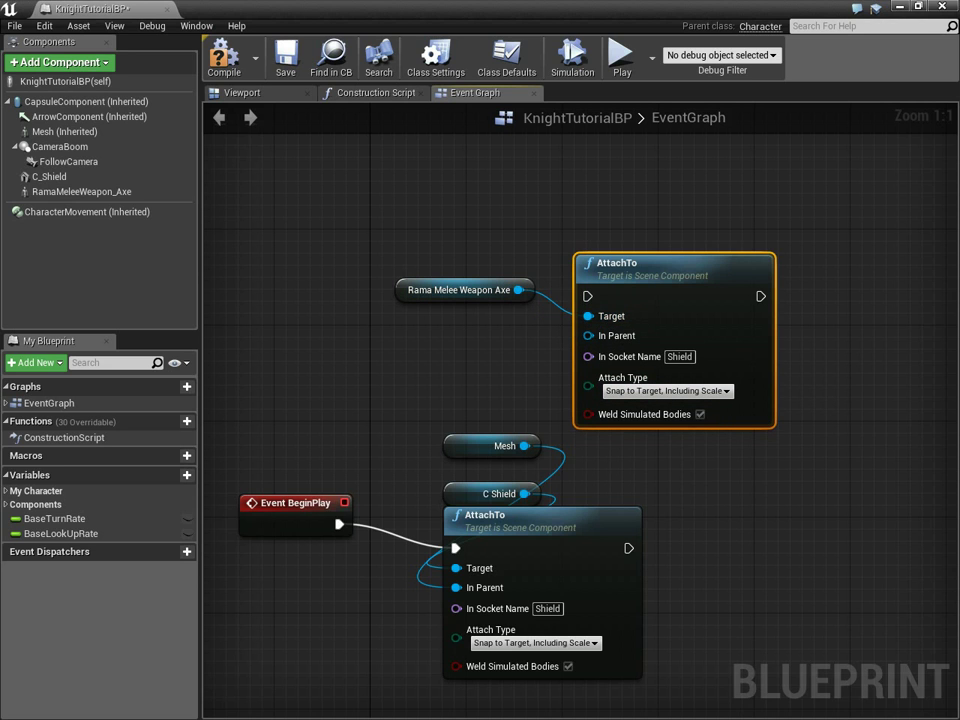
Add a Get Mesh node below the axe reference and connect it to In Parent of the new AttachTo node.
right_click(476, 337)
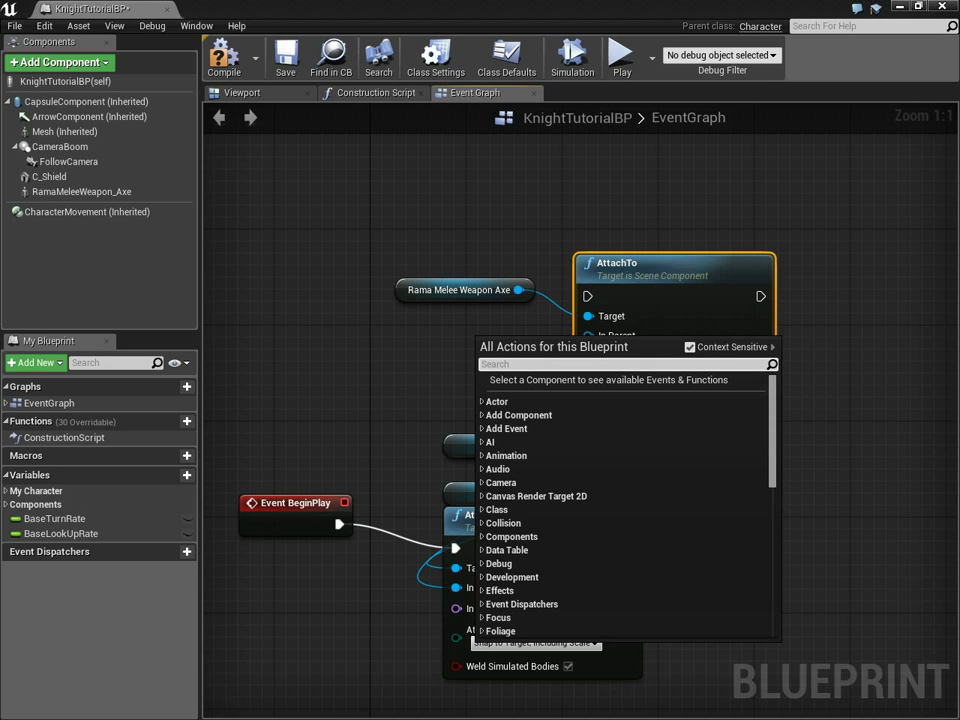
type("mesh")
scroll(625, 505, "down", 5)
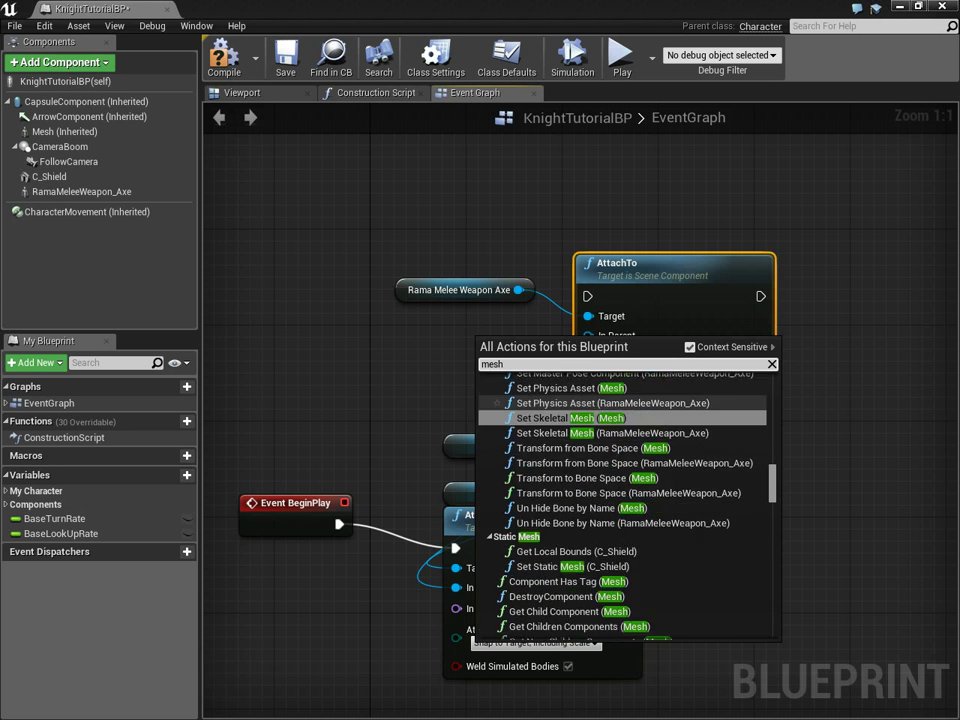
type("get mesh")
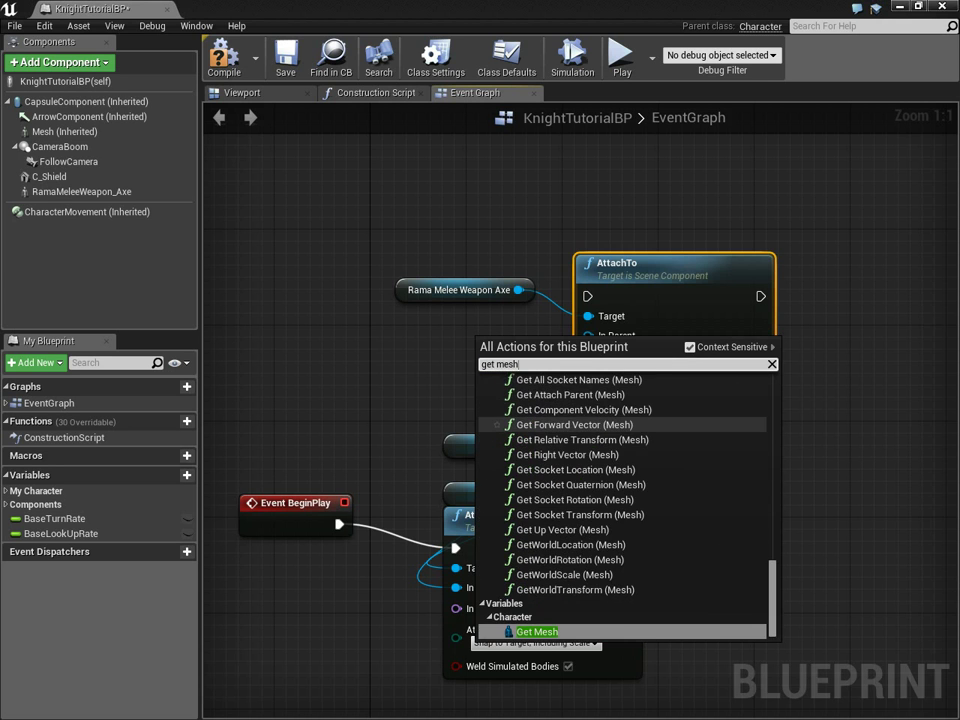
key("Return")
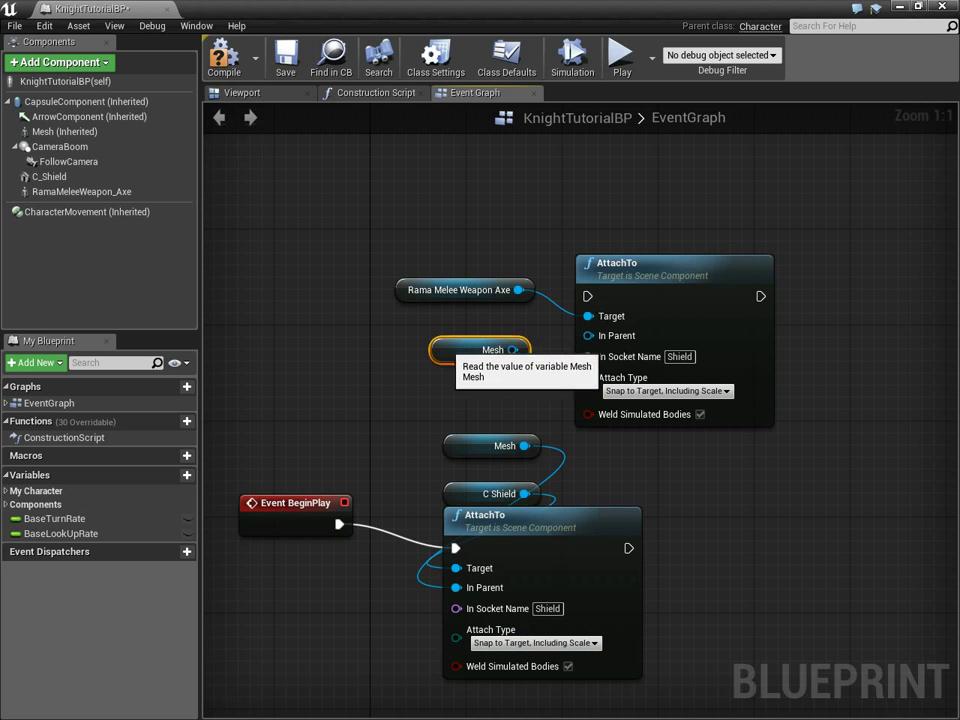
left_click_drag(500, 350, 589, 336)
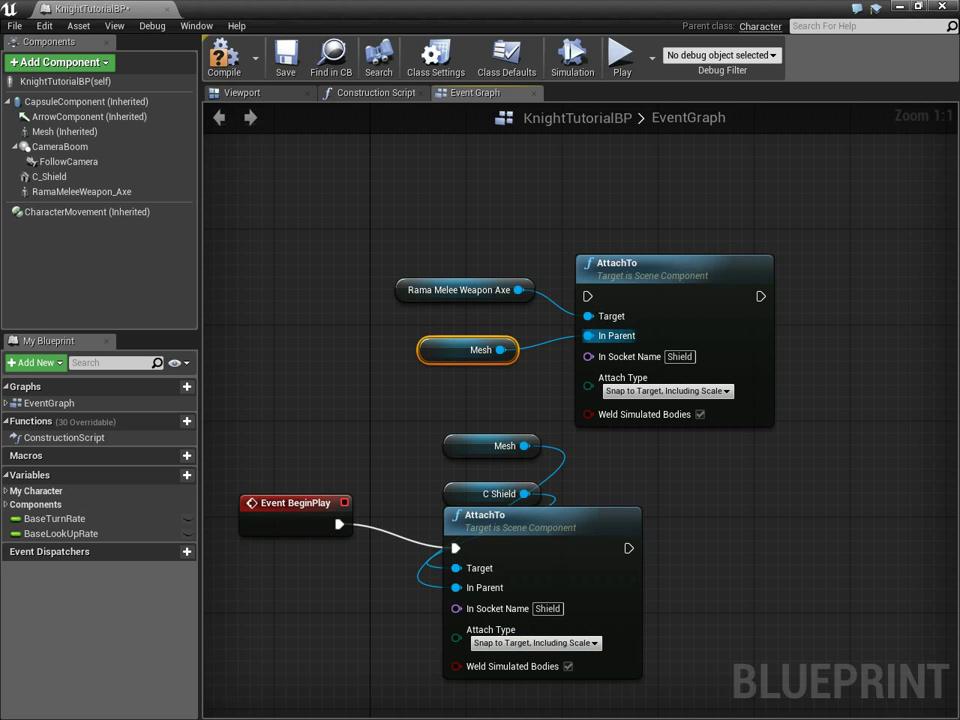
Wire Event BeginPlay through the axe's AttachTo node into the shield's AttachTo node, and arrange the axe nodes above them.
left_click_drag(339, 524, 587, 296)
left_click_drag(450, 229, 661, 361)
left_click_drag(650, 278, 422, 147)
left_click_drag(533, 164, 456, 548)
right_click_drag(354, 401, 450, 552)
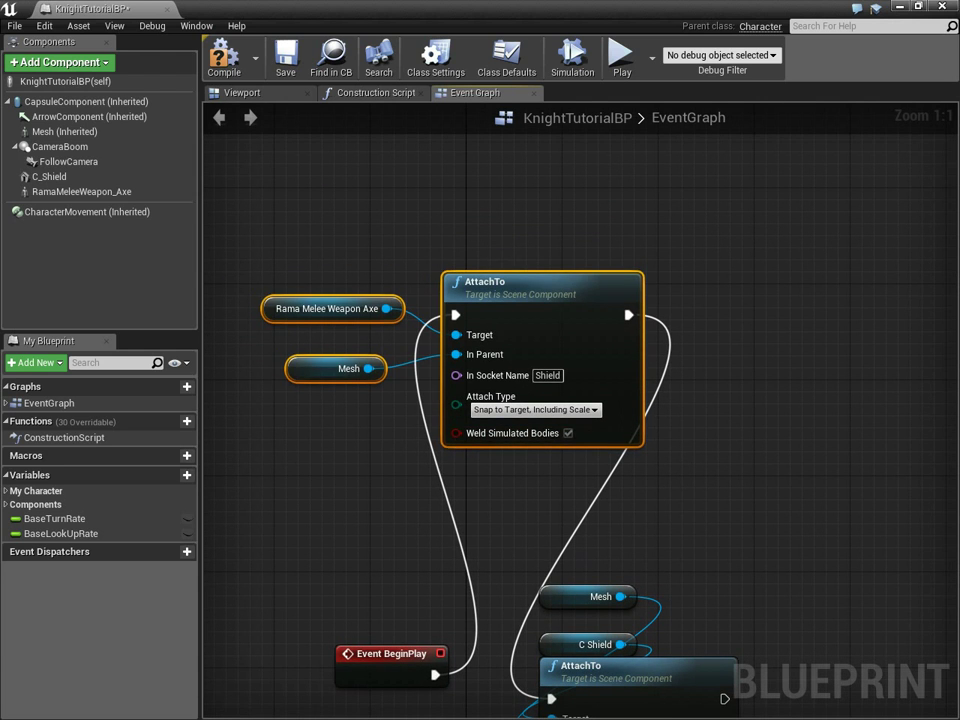
left_click_drag(525, 277, 573, 265)
Set the In Socket Name of the axe's AttachTo node to Axe and save the blueprint.
left_click(595, 363)
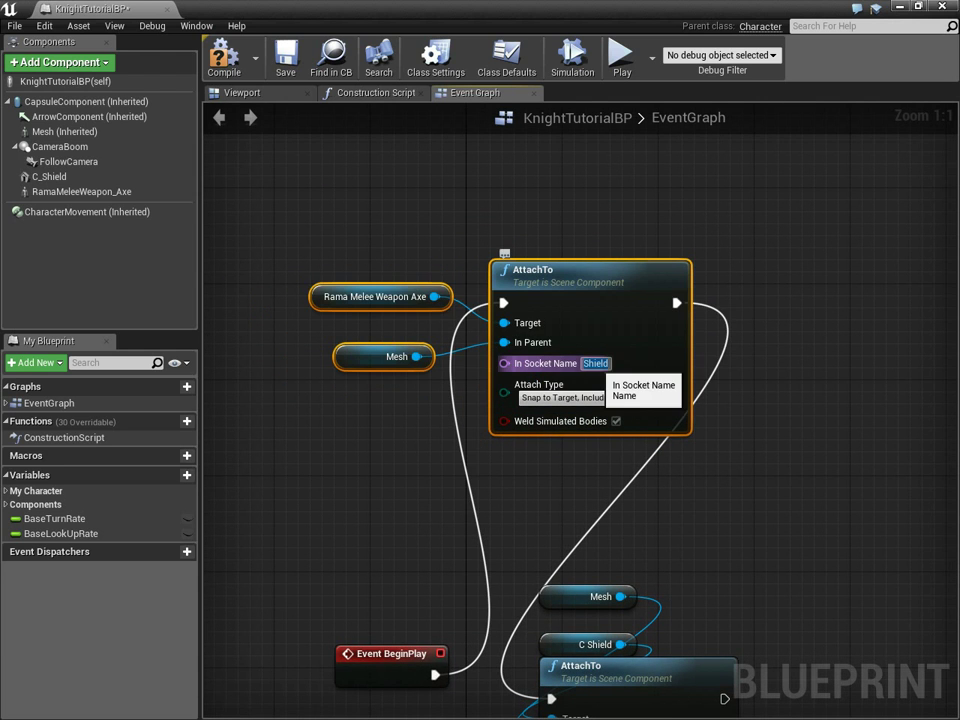
key("ctrl+a")
type("Axe")
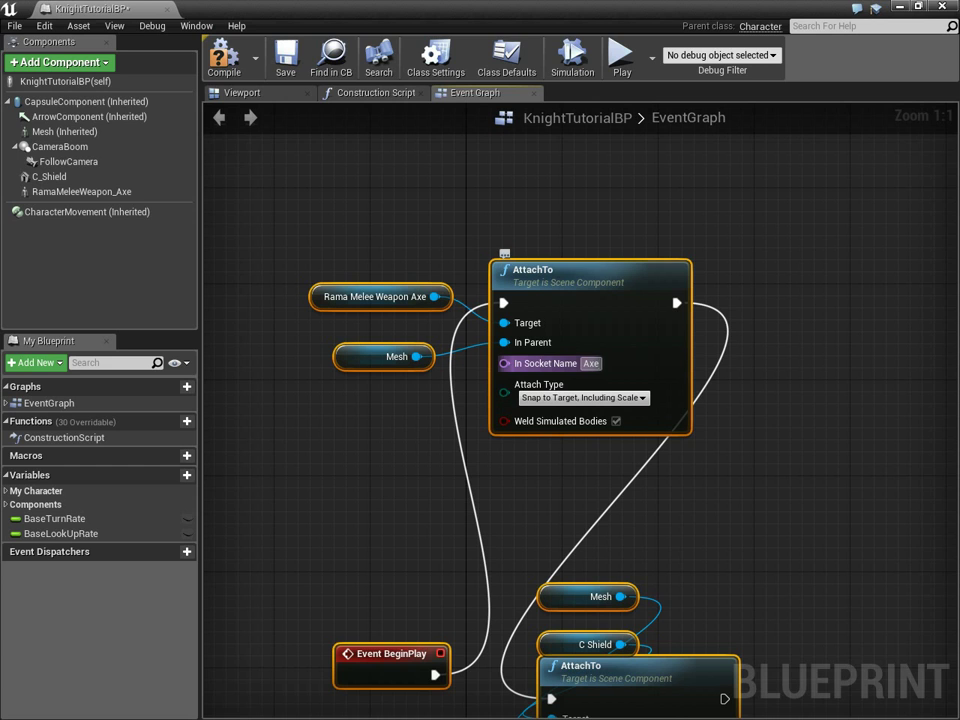
key("Return")
left_click(400, 205)
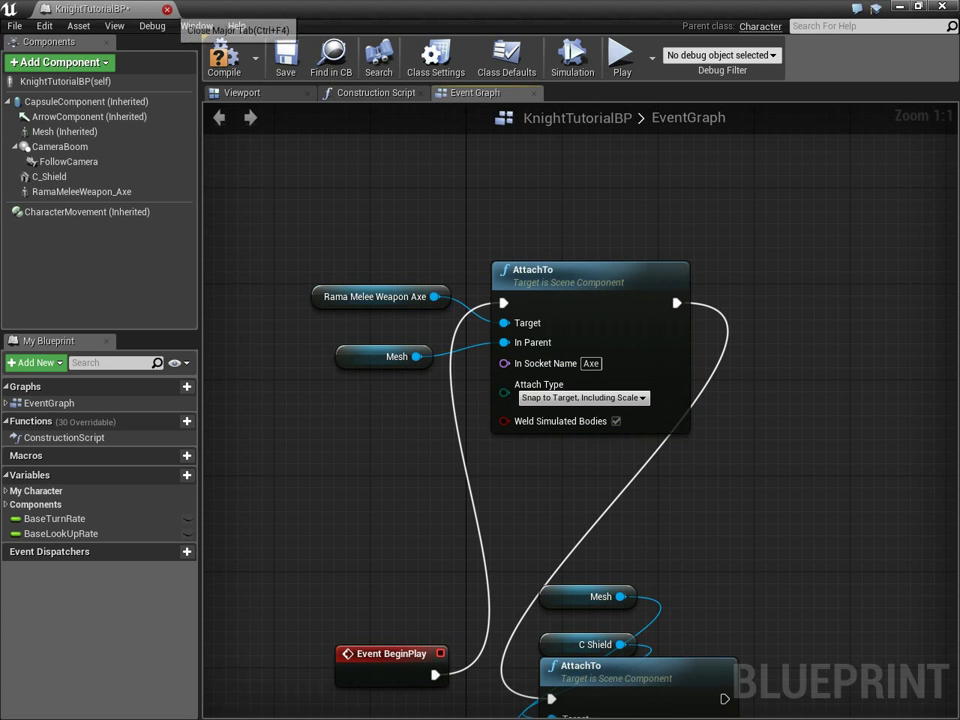
left_click(286, 60)
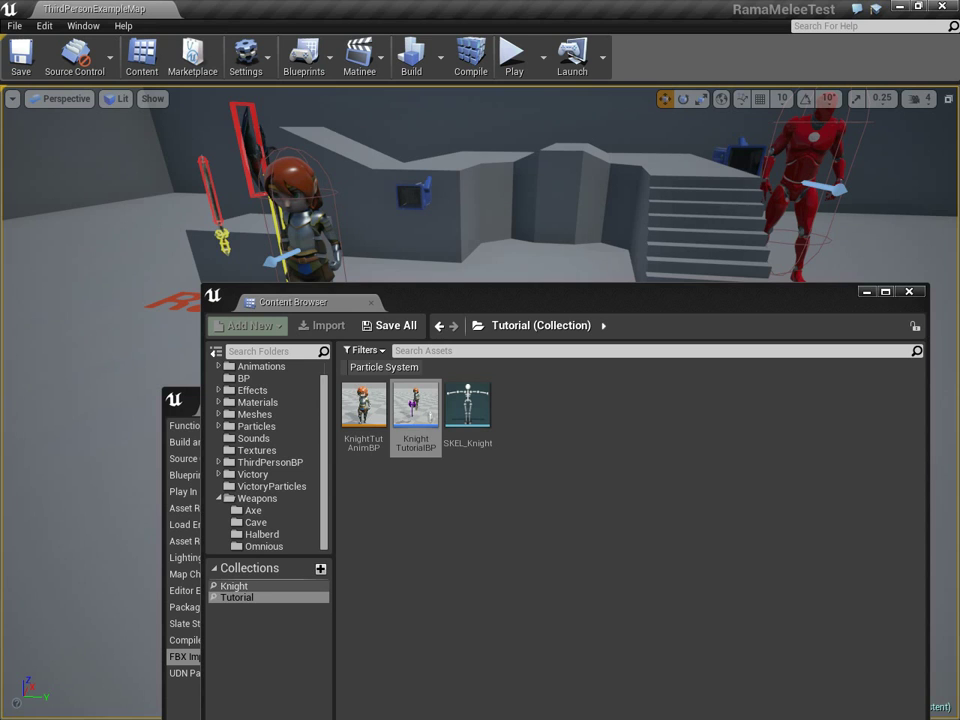
Open SKEL_Knight from the Knight collection and add a socket named Axe to the hand_r bone.
left_click(235, 586)
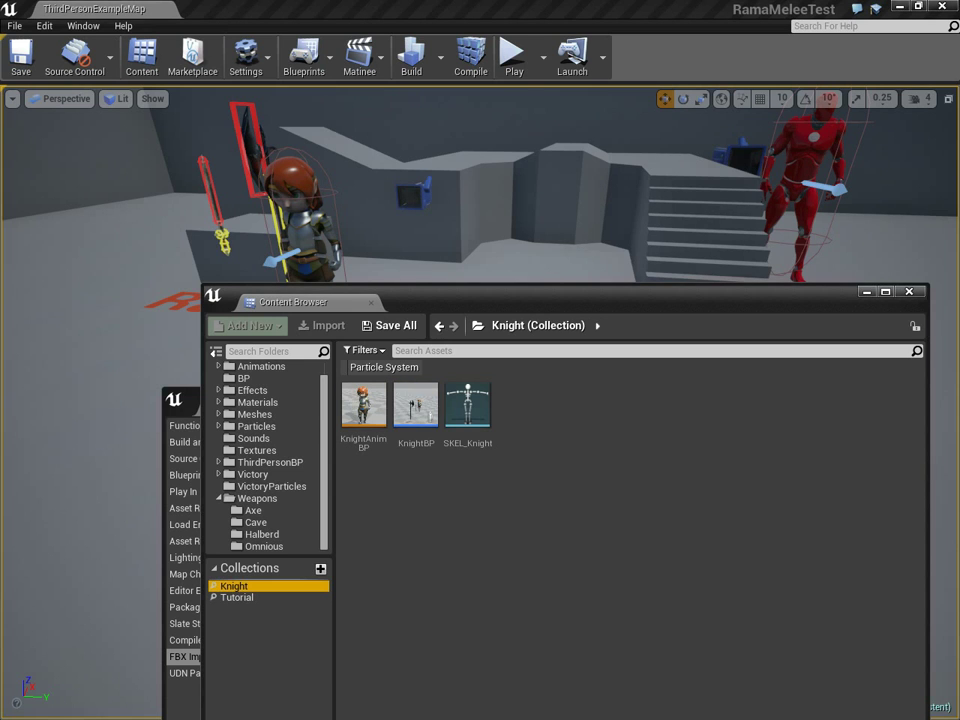
double_click(467, 404)
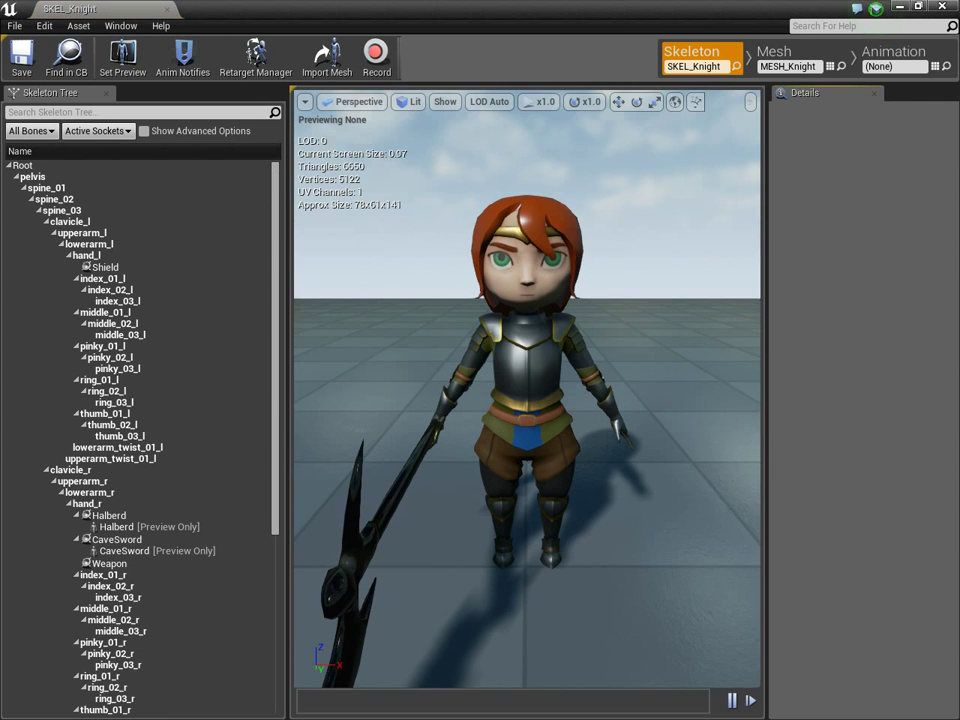
left_click(88, 504)
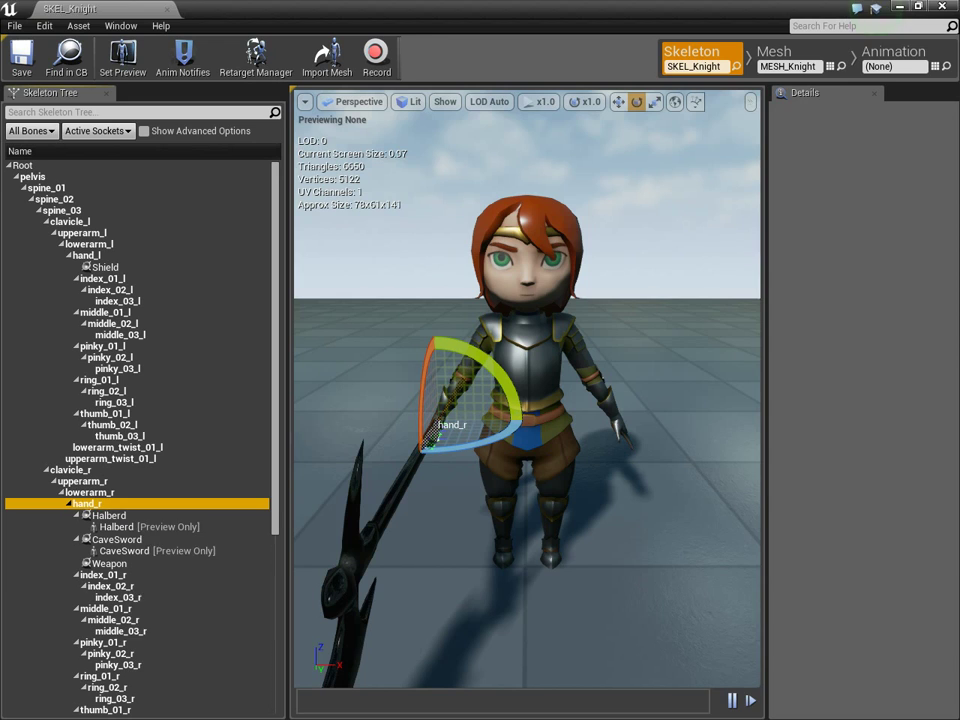
right_click(134, 504)
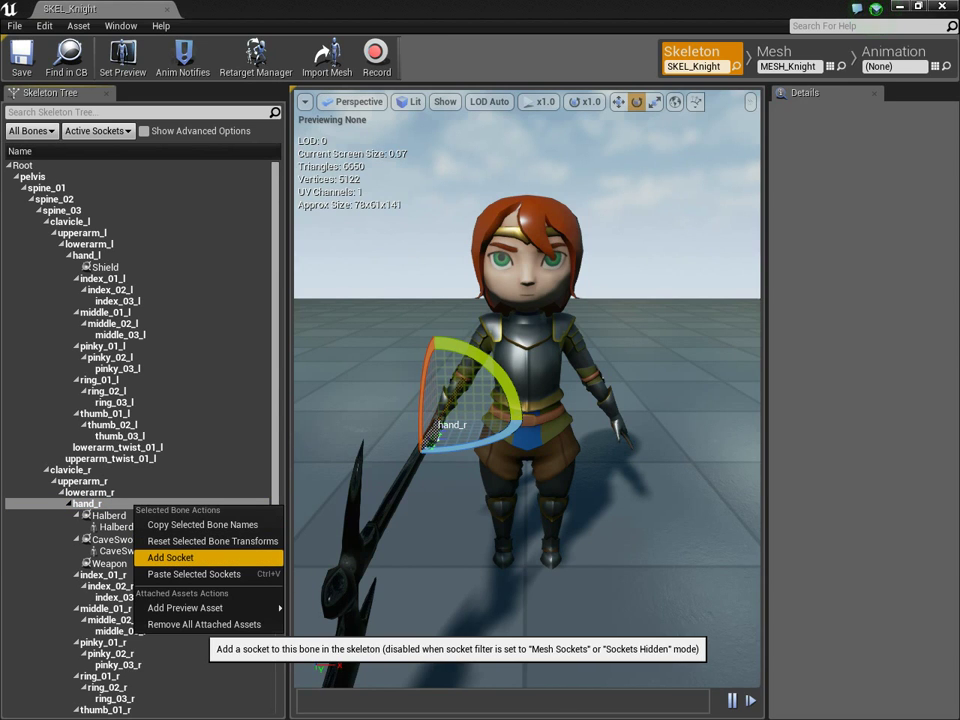
left_click(170, 557)
type("Axe")
key("Return")
Remove all attached preview assets, including the Halberd and CaveSword, from the skeleton.
right_click_drag(527, 400, 700, 385)
key("a")
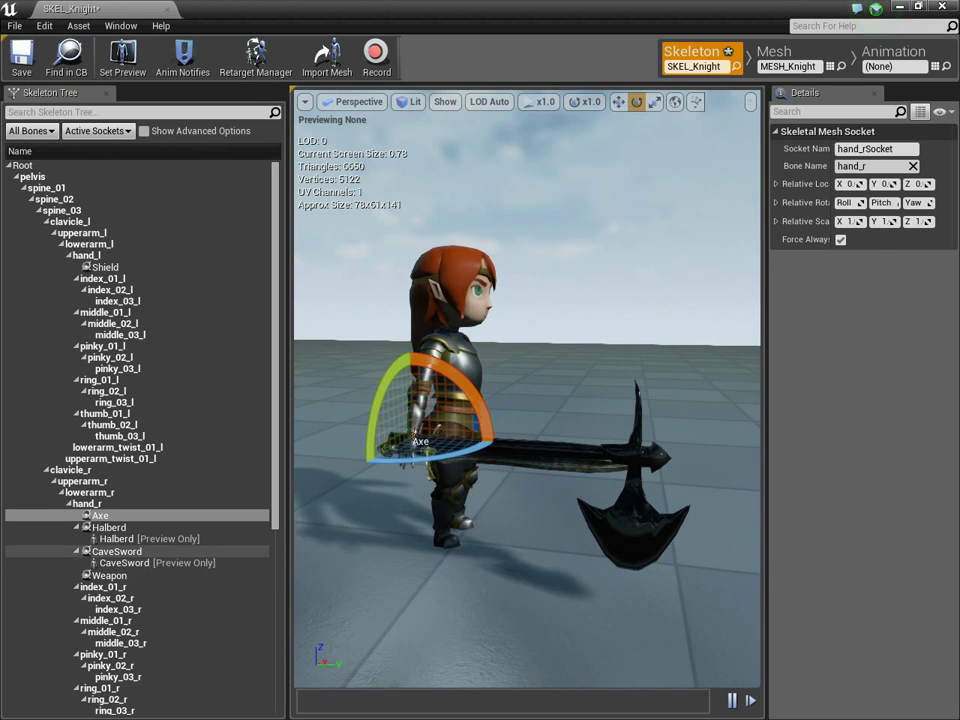
left_click(190, 539)
right_click(190, 539)
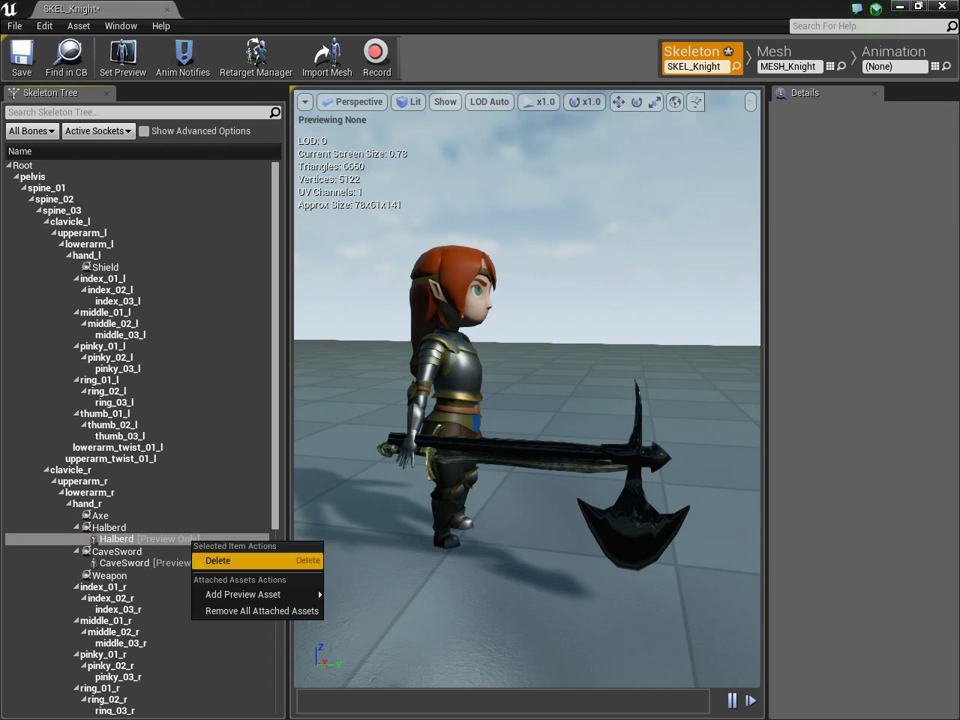
left_click(260, 610)
Add SM_Cave_WarSpoils_Axe as the preview asset of the Axe socket.
left_click(130, 516)
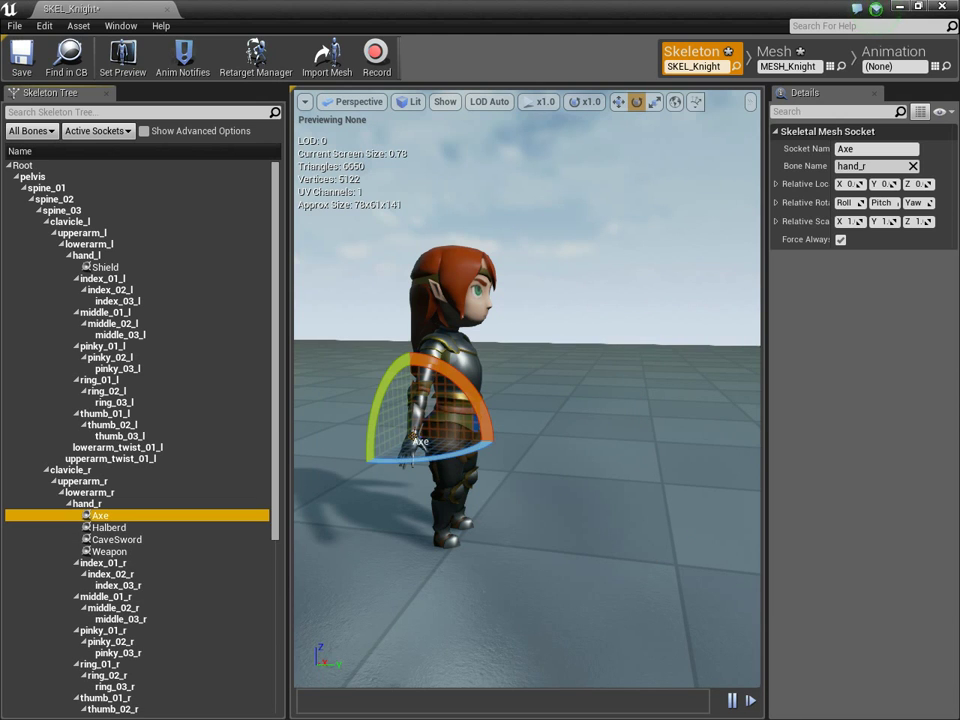
right_click(130, 516)
mouse_move(210, 638)
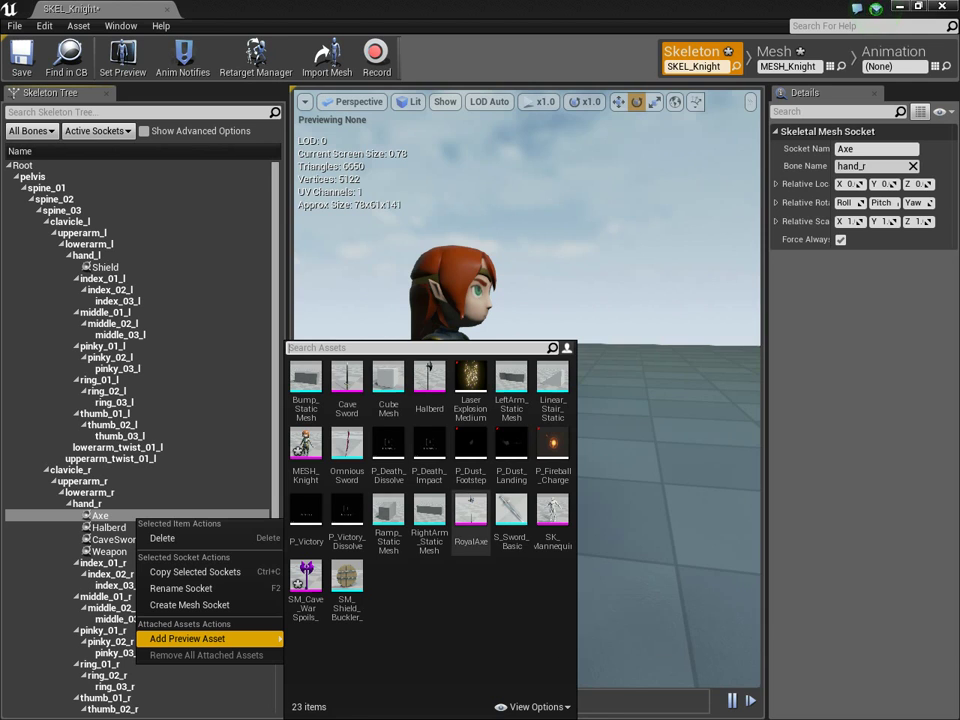
left_click(306, 585)
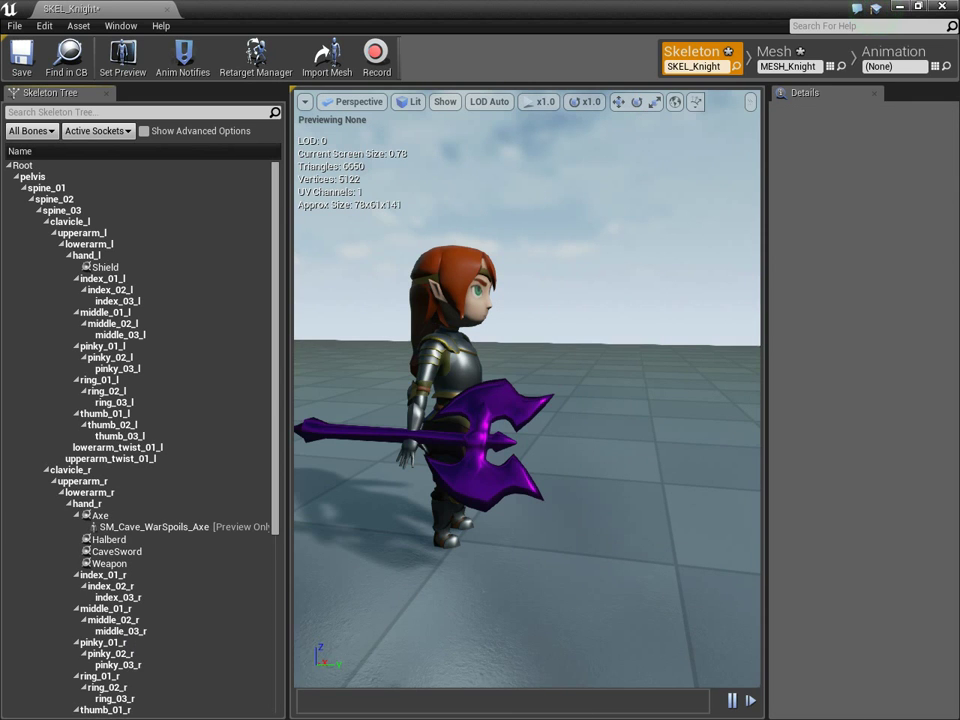
Move the Axe socket to a relative location of about X -6, Y 3.6, Z 32 so the handle meets the right hand.
left_click(154, 527)
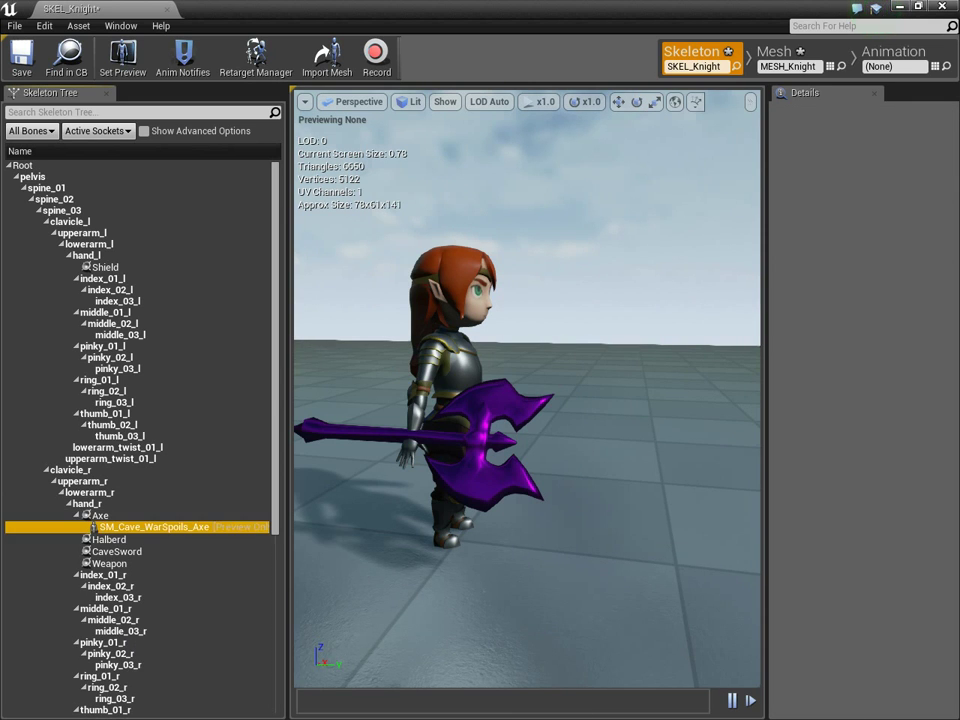
left_click(101, 516)
left_click_drag(470, 470, 540, 470, "alt")
key("w")
left_click_drag(421, 443, 494, 444)
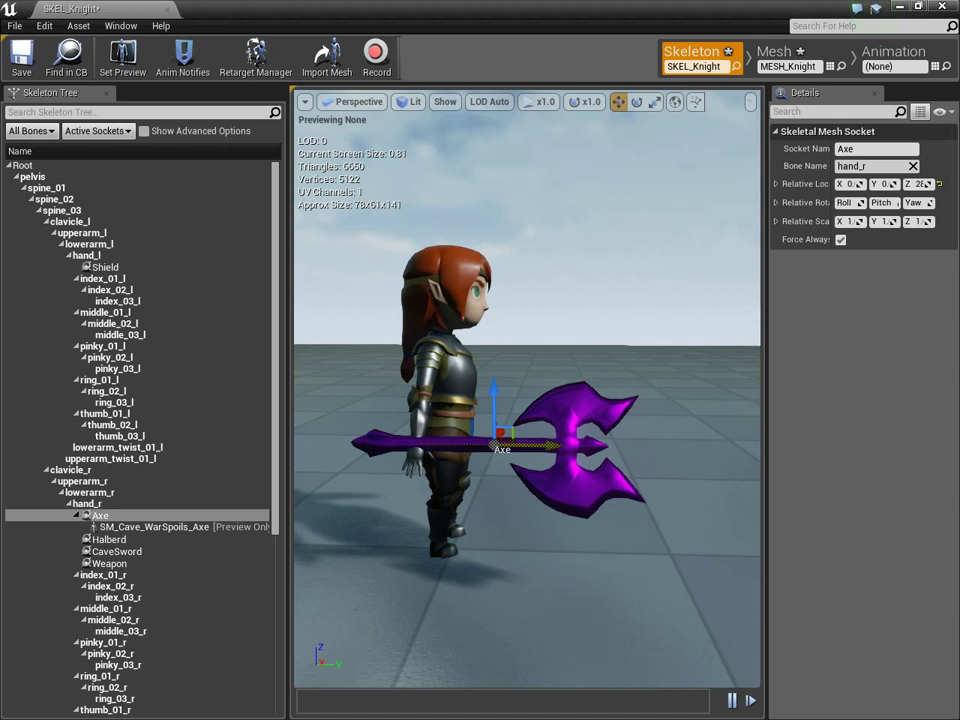
left_click_drag(494, 393, 500, 413)
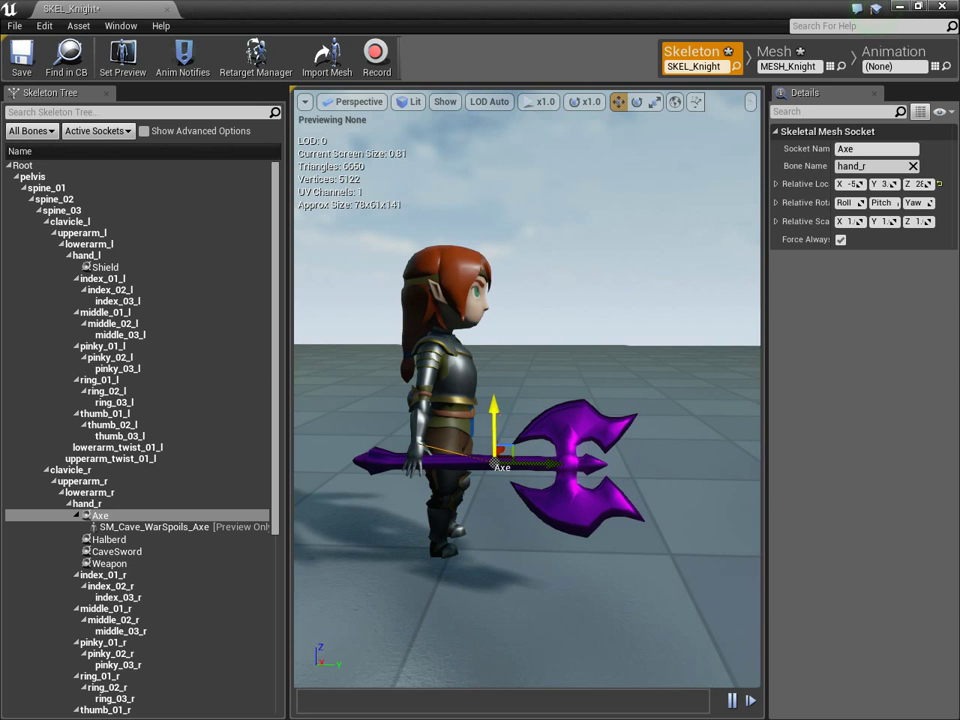
left_click_drag(545, 464, 552, 466)
Switch to animation mode, preview Player_Attack_1 on the knight and pause its playback.
left_click_drag(560, 400, 335, 382, "alt")
left_click_drag(440, 450, 310, 450)
right_click_drag(527, 400, 521, 396, "alt")
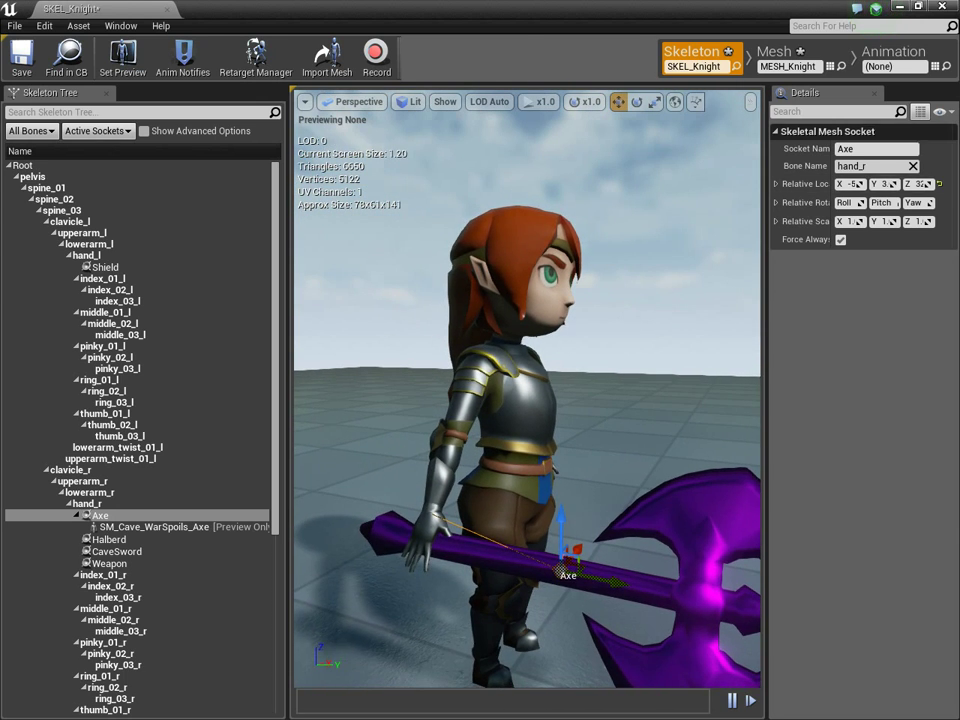
left_click(893, 52)
right_click_drag(560, 430, 470, 390, "alt")
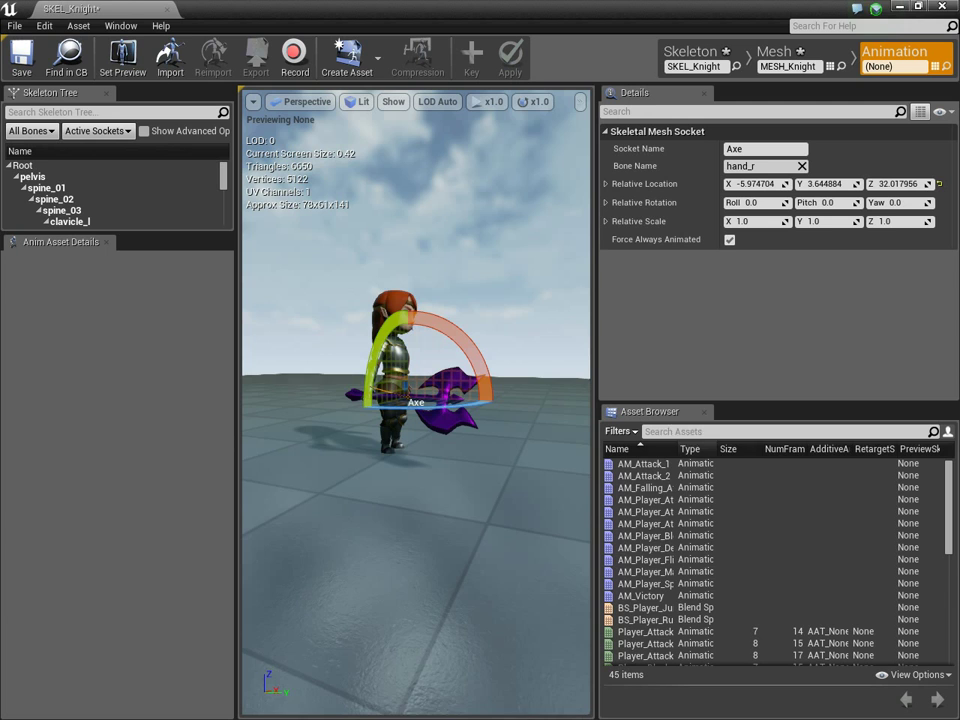
left_click_drag(595, 592, 474, 587)
scroll(560, 583, "down", 1)
left_click(525, 619)
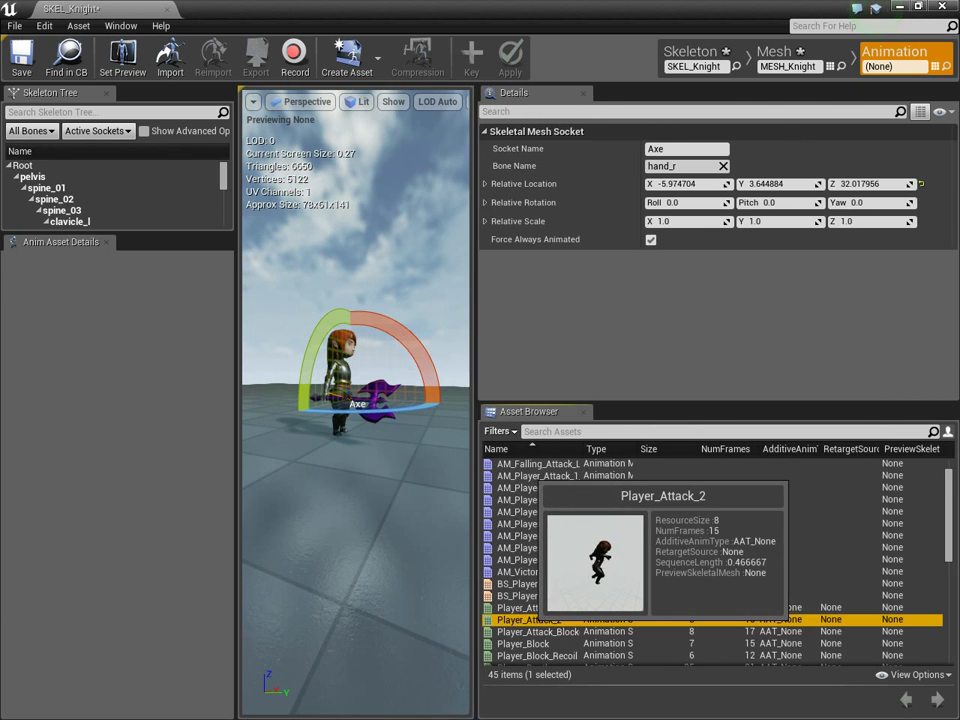
left_click(525, 607)
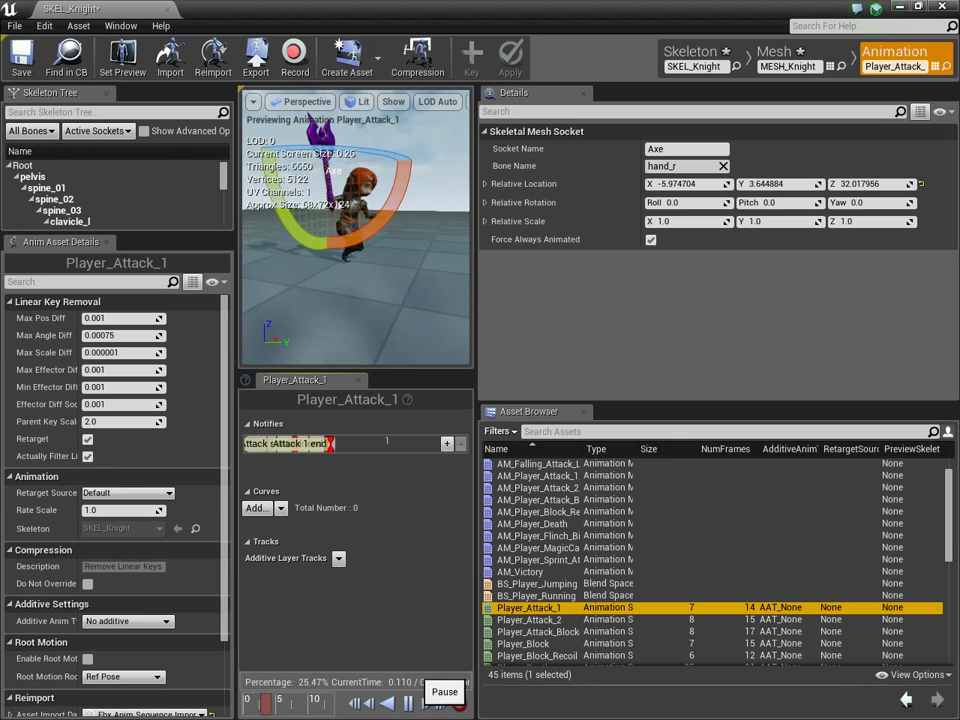
left_click(408, 703)
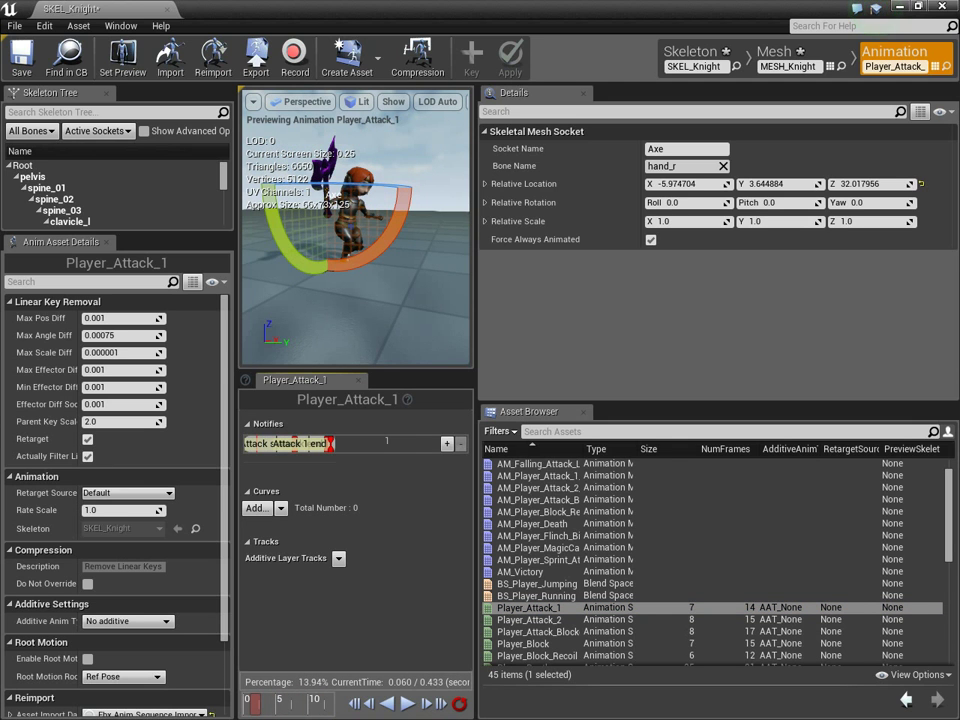
Enlarge the preview viewport, scrub Player_Attack_1 to about frame 11 and frame the axe beside the hand.
left_click_drag(477, 300, 719, 300)
left_click_drag(500, 230, 395, 280, "alt")
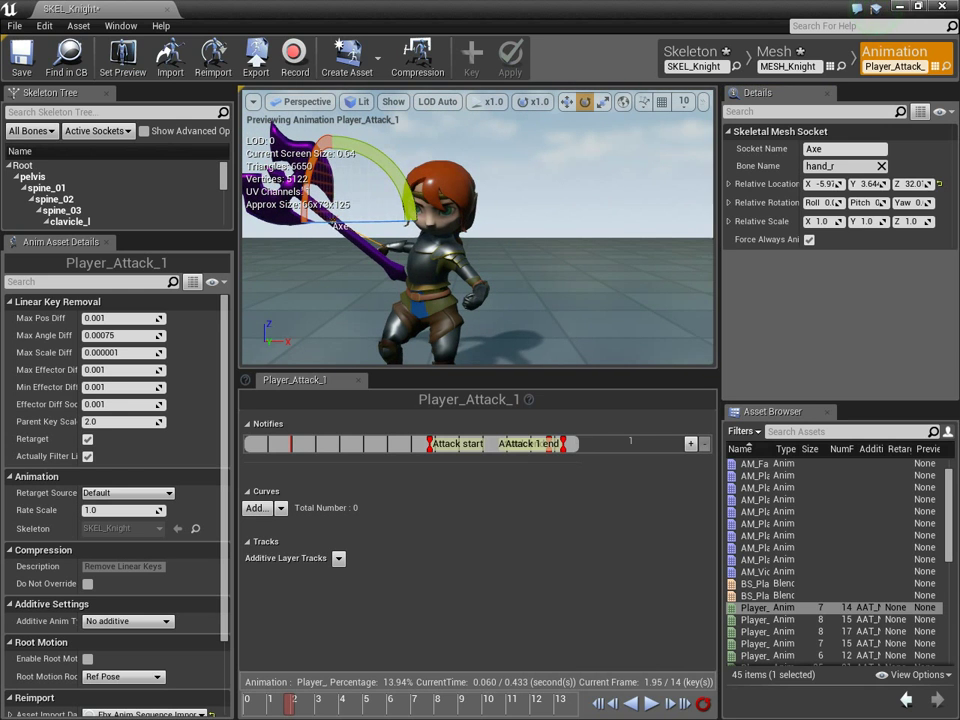
left_click_drag(478, 372, 478, 503)
left_click_drag(289, 704, 508, 704)
left_click_drag(480, 400, 370, 400, "alt")
right_click_drag(478, 300, 480, 365)
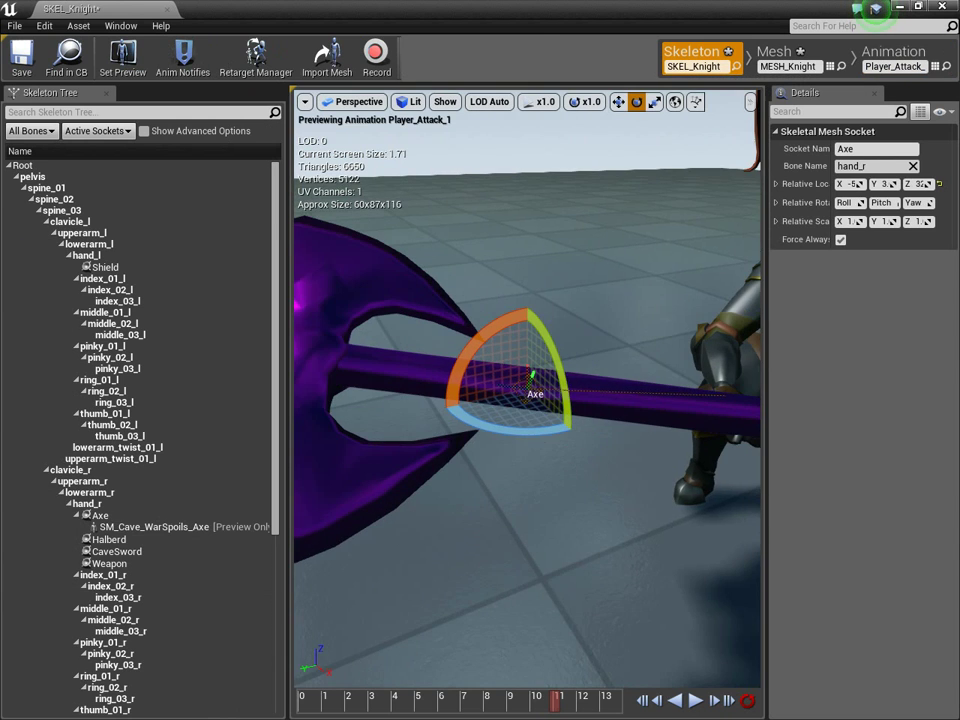
Return to skeleton mode and shift the Axe socket toward the hand to a relative Z of about 20.
left_click(694, 51)
mouse_move(527, 400)
right_mouse_down()
mouse_move(540, 420)
mouse_move(520, 440)
mouse_move(510, 390)
right_mouse_up()
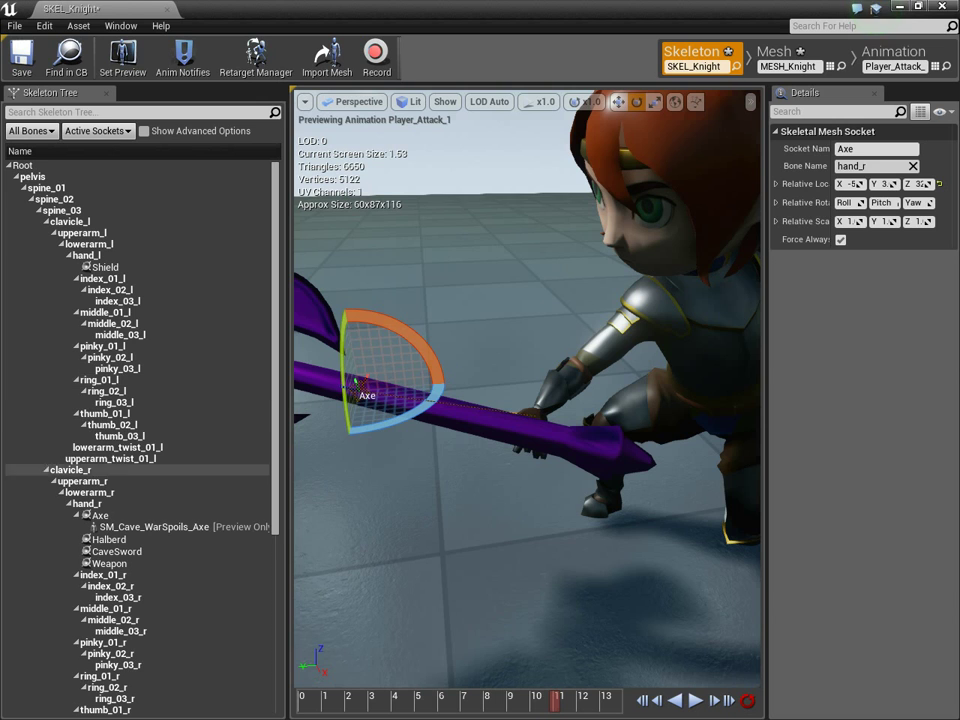
left_click(152, 527)
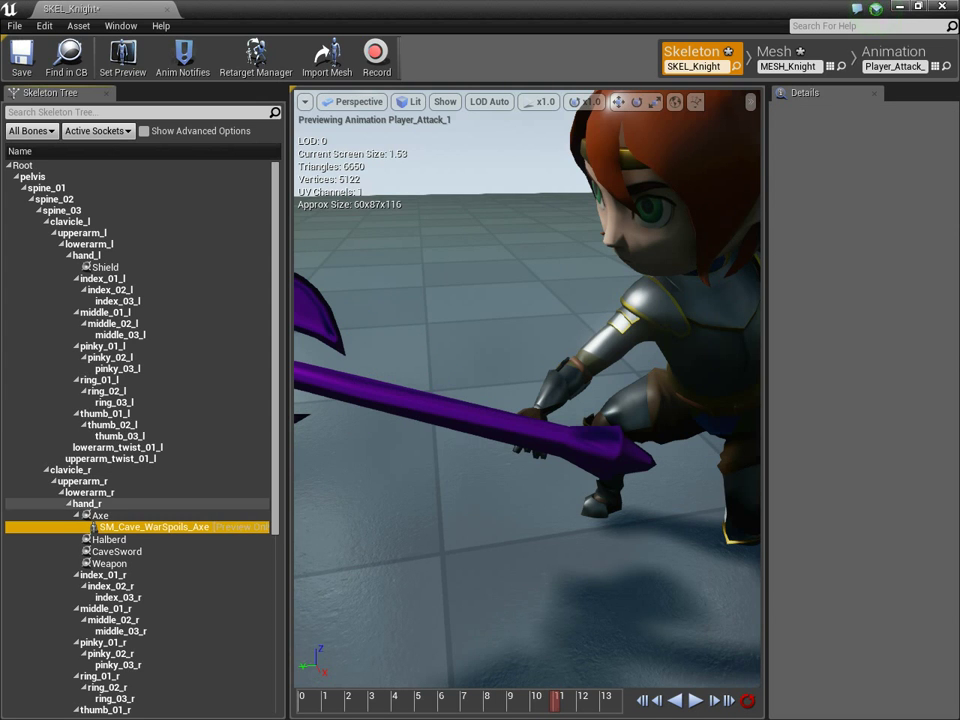
left_click(132, 516)
mouse_move(500, 420)
right_mouse_down()
mouse_move(505, 435)
mouse_move(490, 405)
right_mouse_up()
left_click_drag(355, 413, 443, 432)
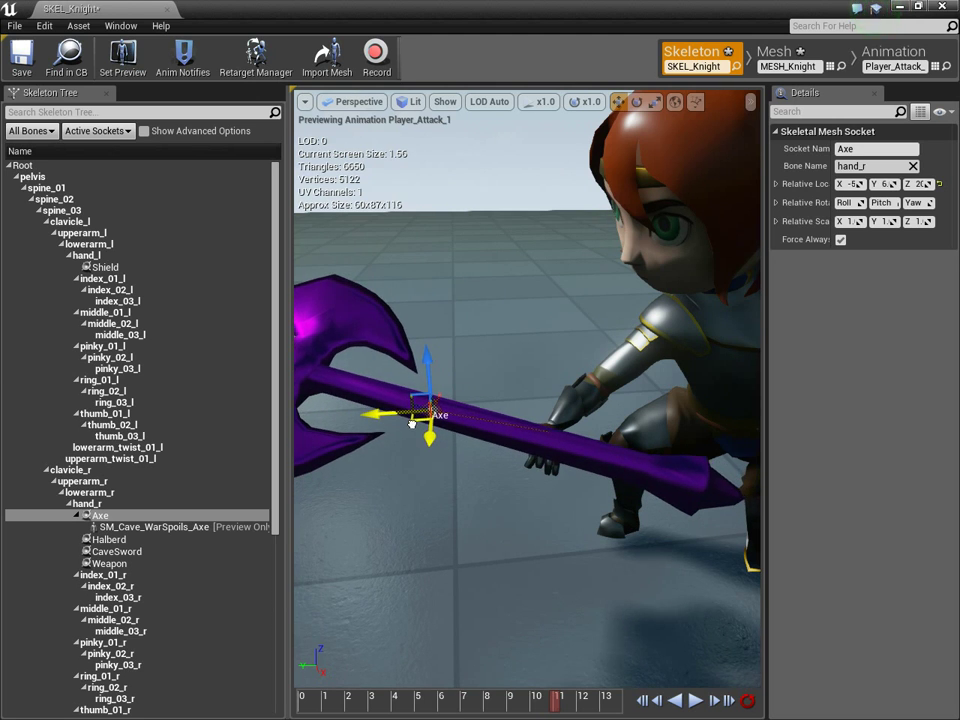
Fine-tune the Axe socket to a relative location of about X -6, Z 19 so the handle sits in the hand's grip.
right_click_drag(445, 430, 625, 405)
key("w")
left_click_drag(582, 518, 582, 540)
key("d")
right_click_drag(582, 540, 465, 555)
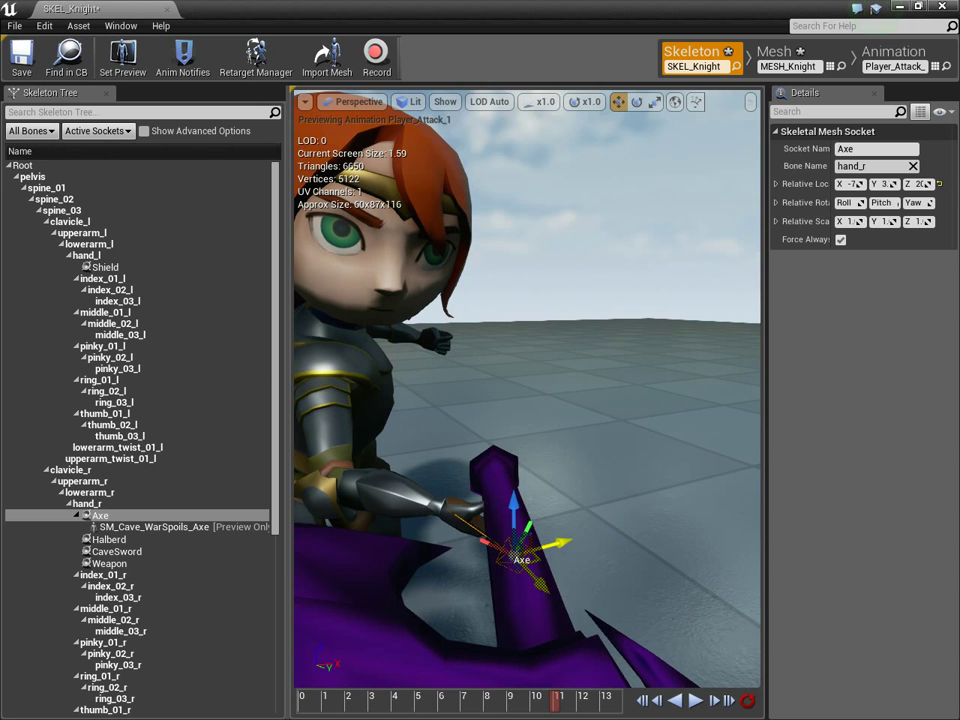
left_click_drag(533, 558, 521, 560)
left_click_drag(488, 506, 491, 520)
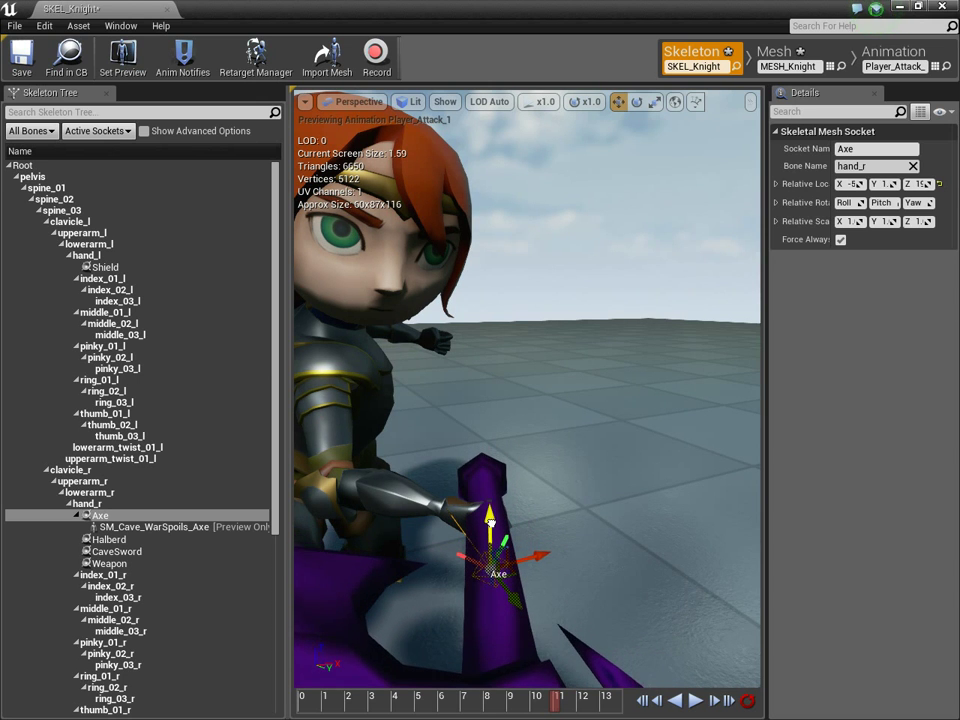
right_click_drag(493, 528, 380, 490)
left_click_drag(446, 530, 450, 528, "alt")
Adjust the Axe socket's X and Y scale, making Y negative, to fit the handle to the hand, and save and close SKEL_Knight.
key("r")
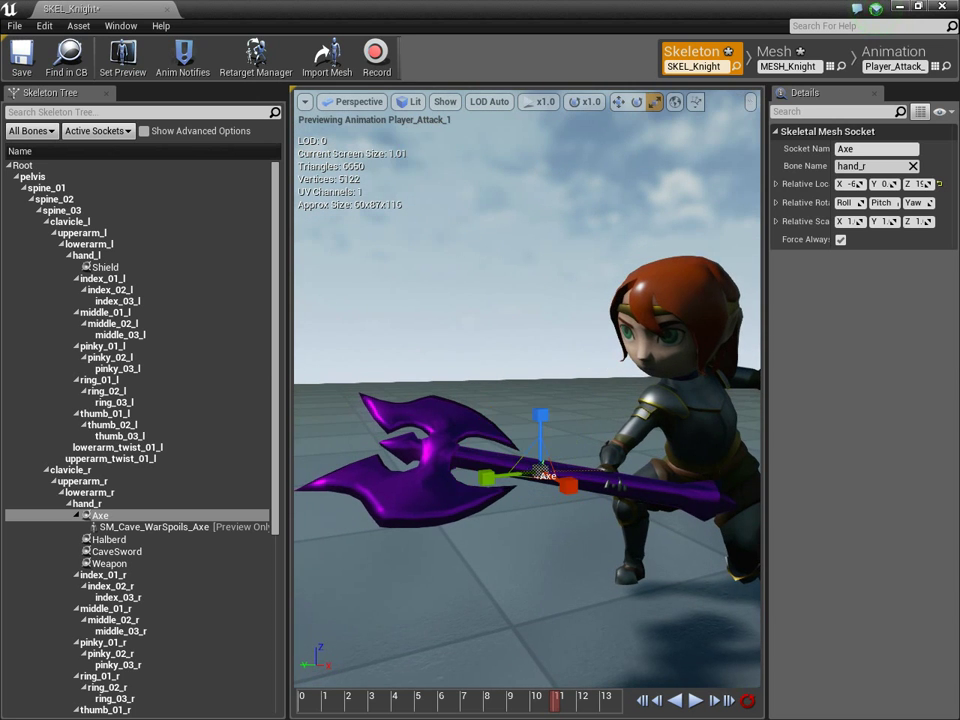
left_click_drag(568, 486, 592, 497)
mouse_move(592, 497)
right_mouse_down()
mouse_move(530, 510)
mouse_move(590, 515)
right_mouse_up()
left_click_drag(549, 461, 570, 448, "alt")
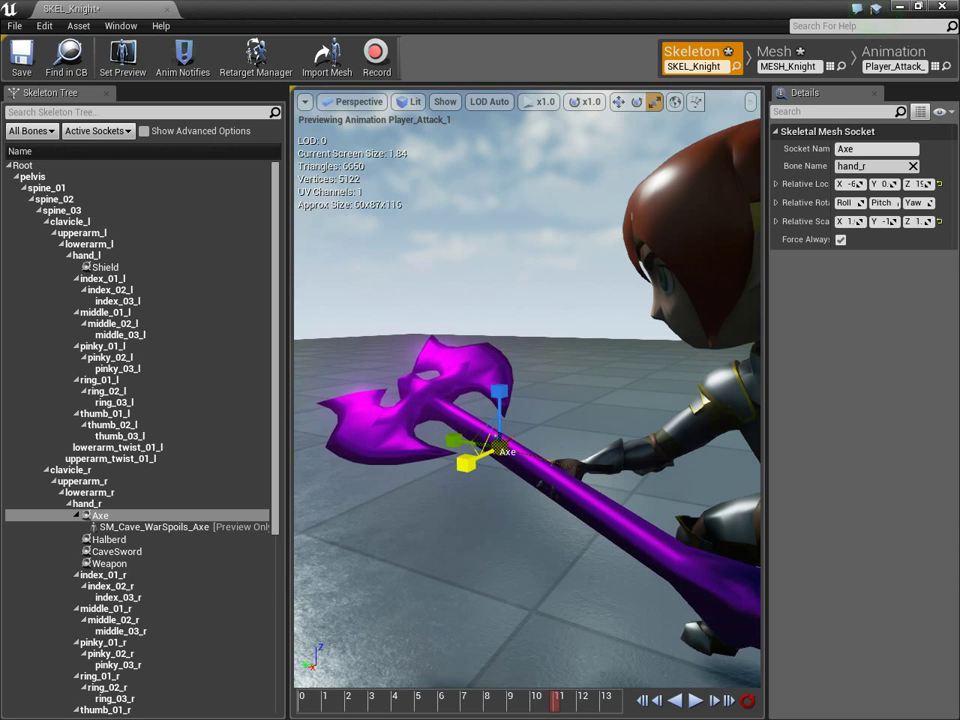
right_click_drag(527, 400, 501, 437)
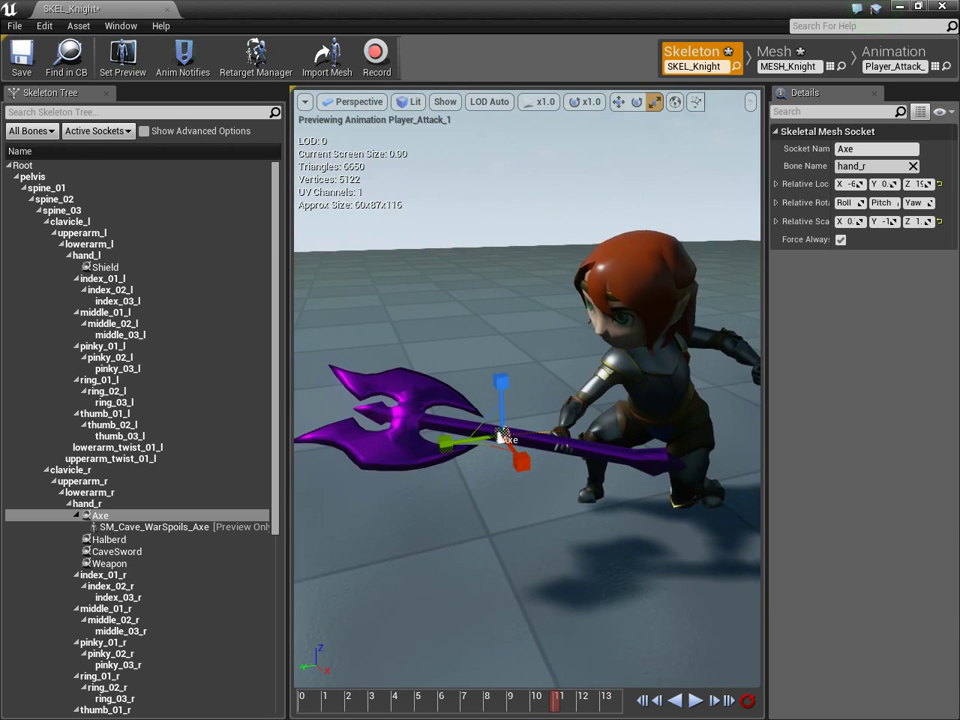
key("ctrl+s")
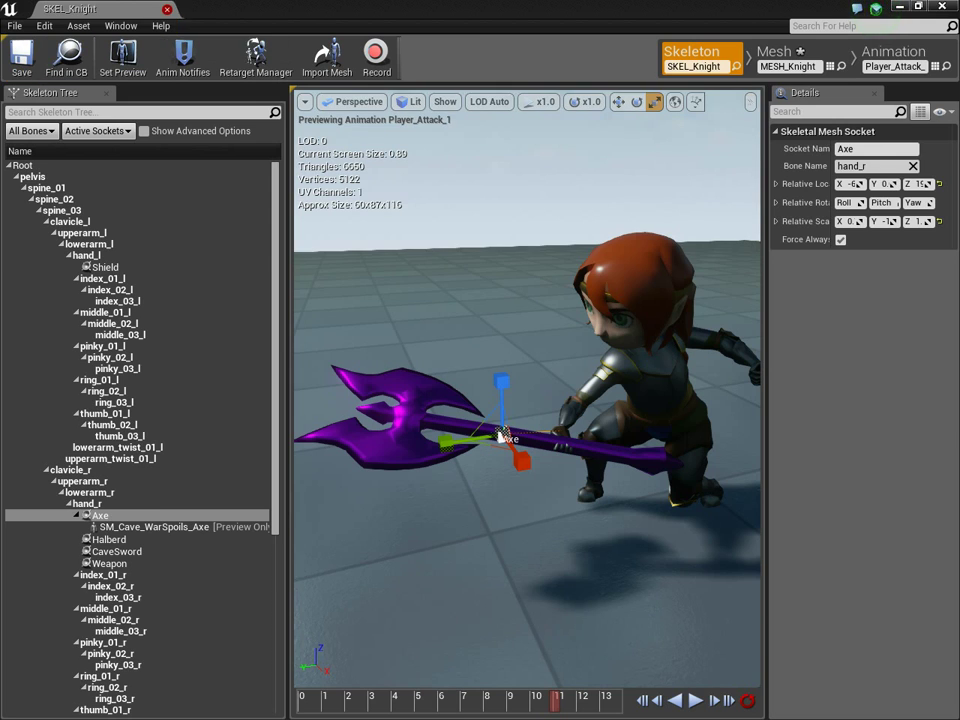
left_click(167, 9)
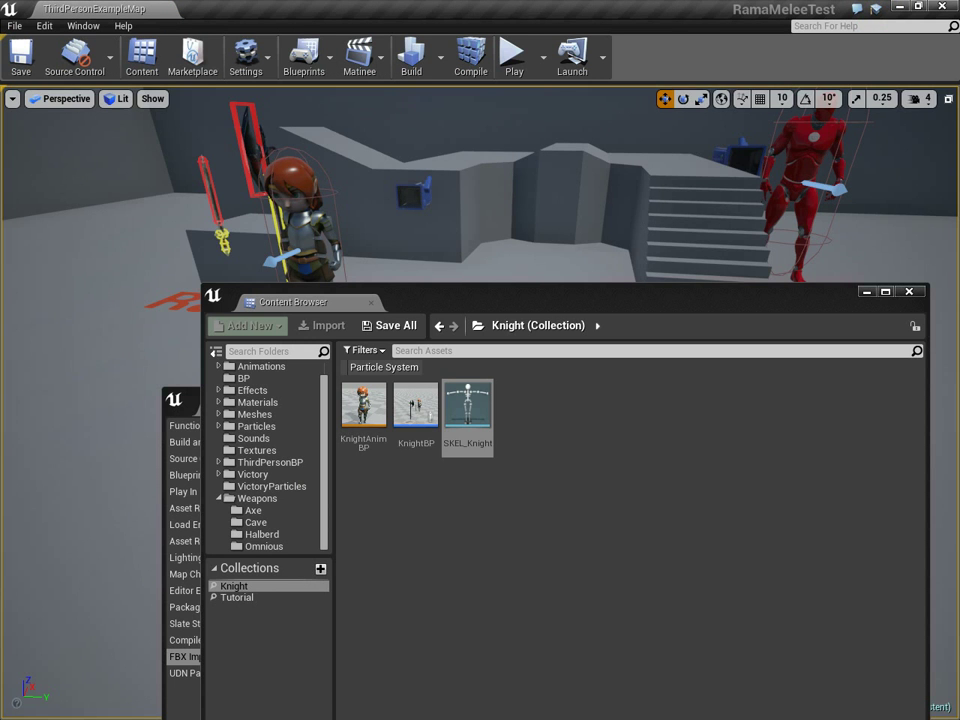
Reopen KnightTutorialBP from the Tutorial collection, check the axe in its viewport and the AttachTo nodes in the Event Graph, and close it.
left_click(238, 597)
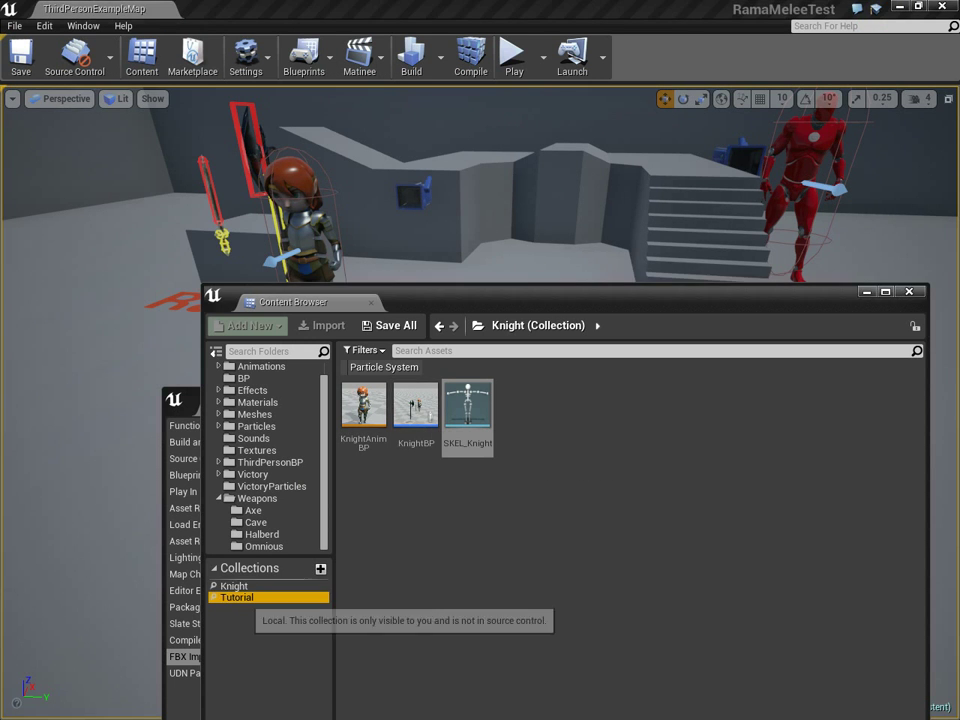
left_click(416, 418)
double_click(416, 418)
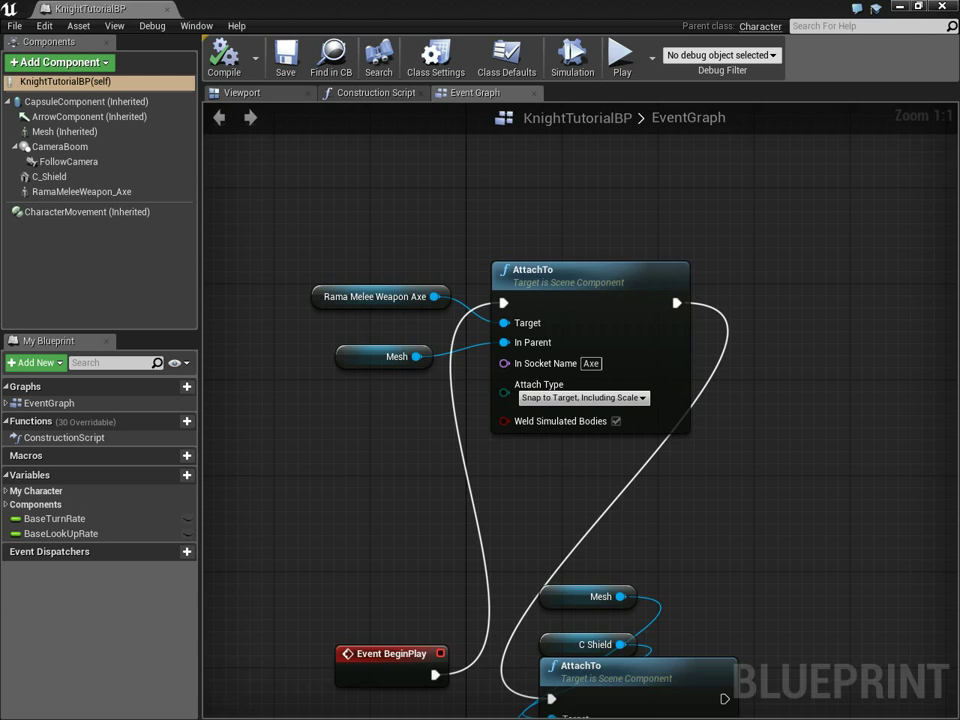
left_click(242, 93)
scroll(580, 410, "up", 8)
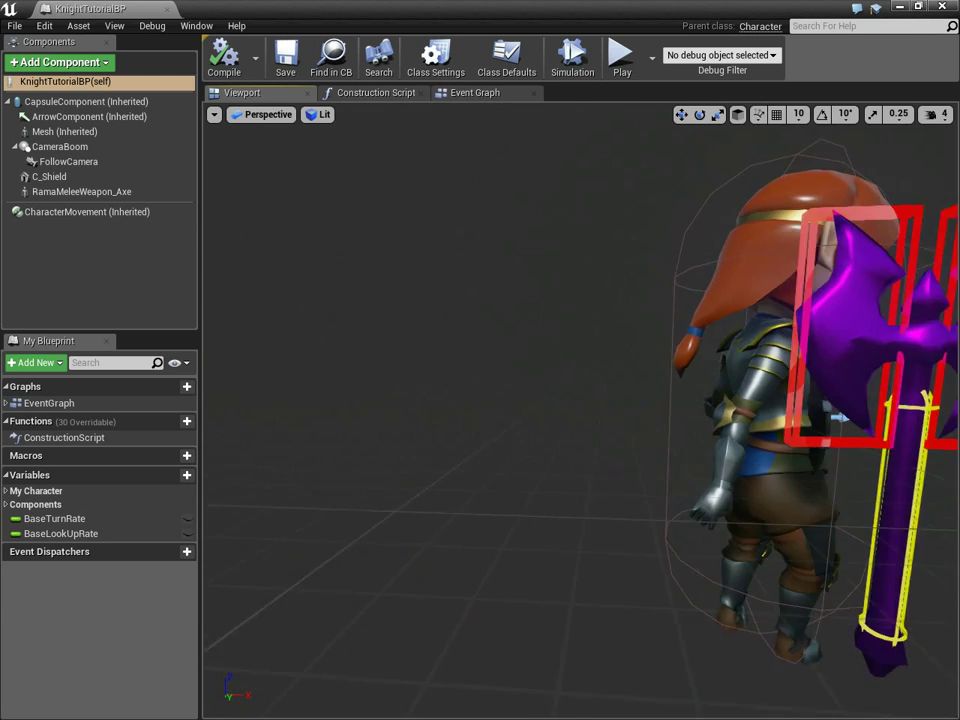
left_click(478, 93)
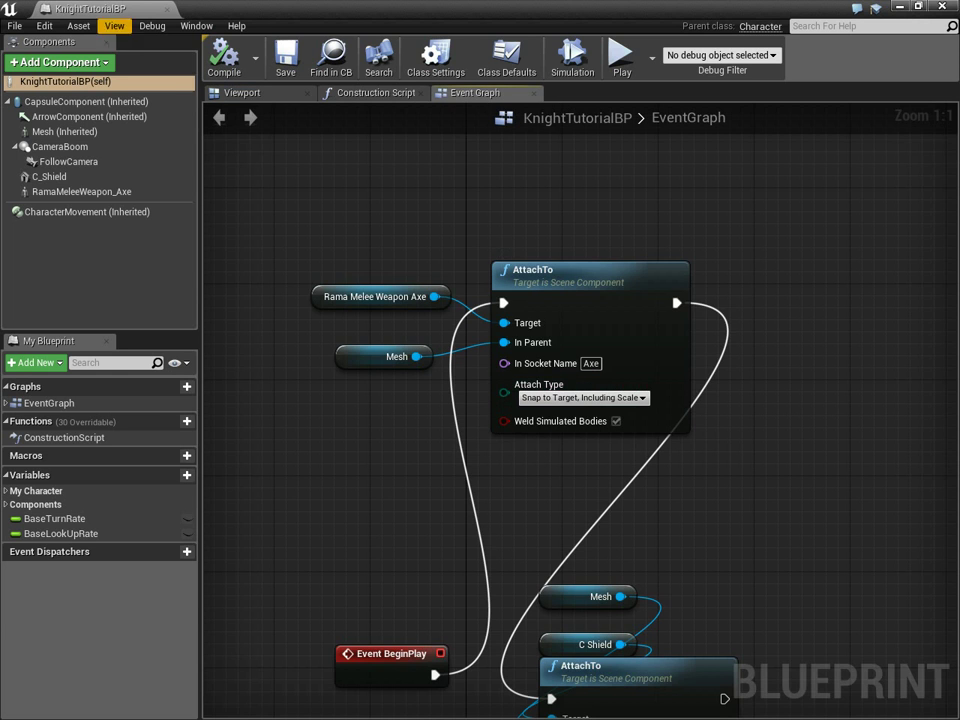
left_click(167, 9)
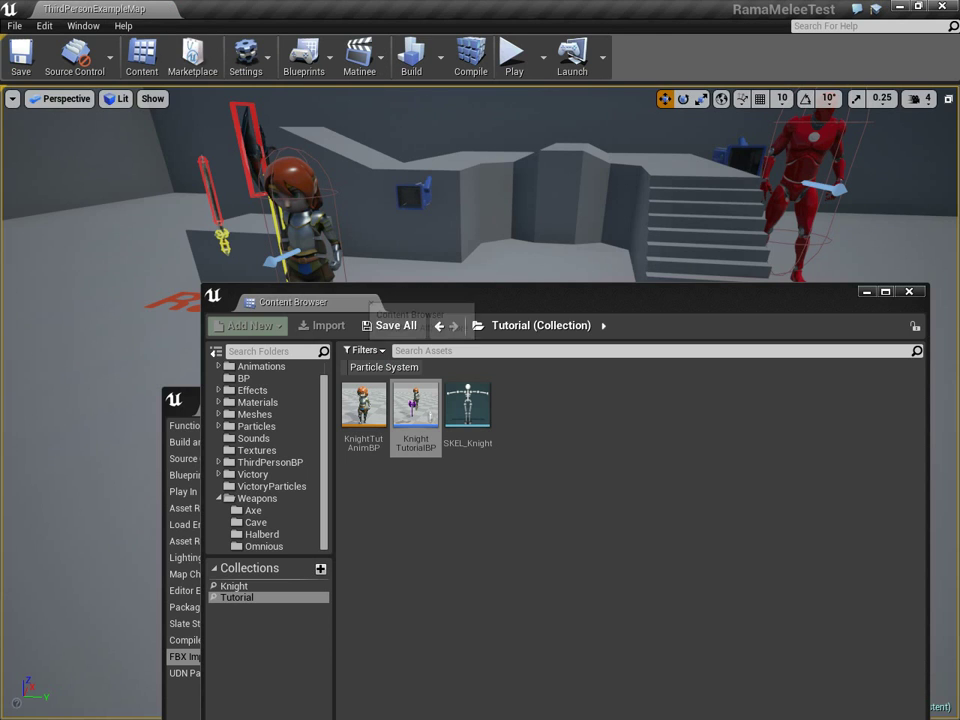
Close the Content Browser and message log windows, play the level and test the knight's axe attacks while moving.
left_click(371, 302)
left_click(333, 407)
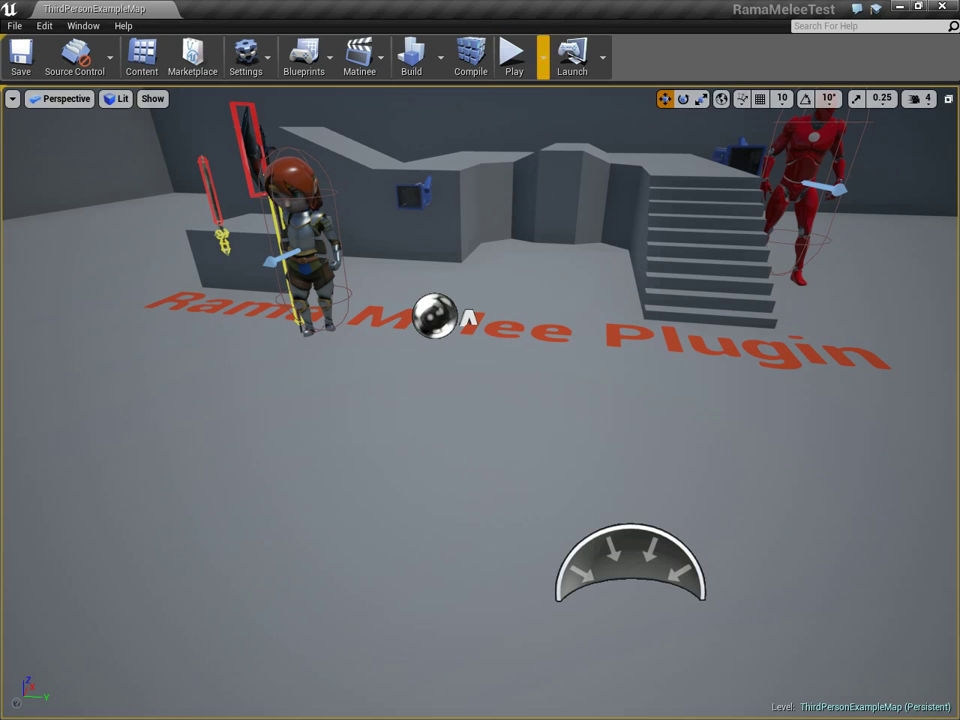
left_click(513, 55)
key("w")
left_click(480, 402)
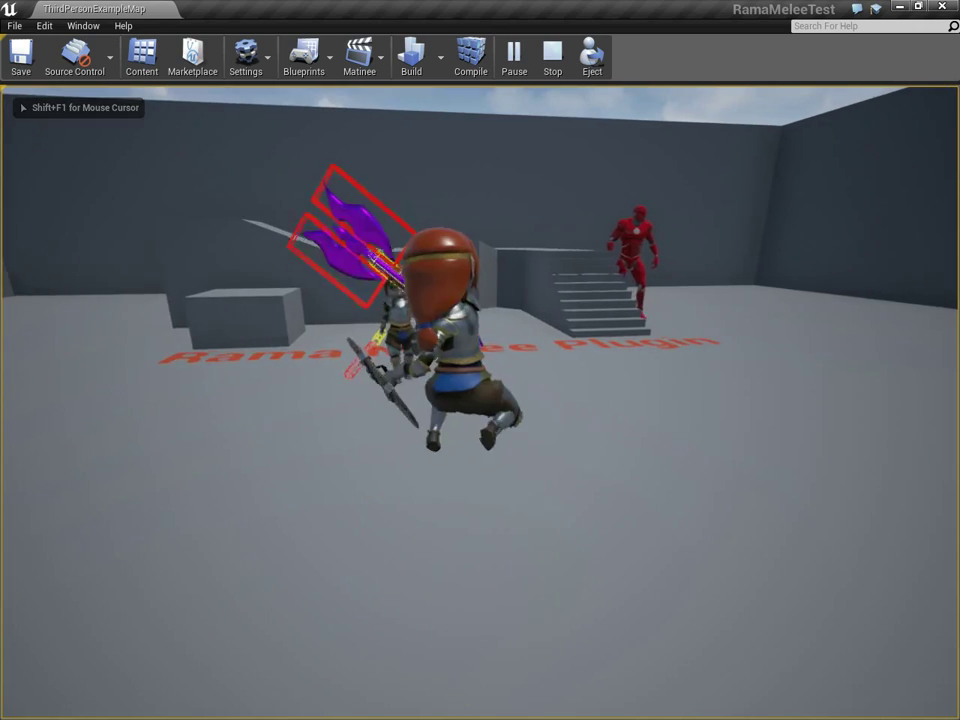
left_click(480, 402)
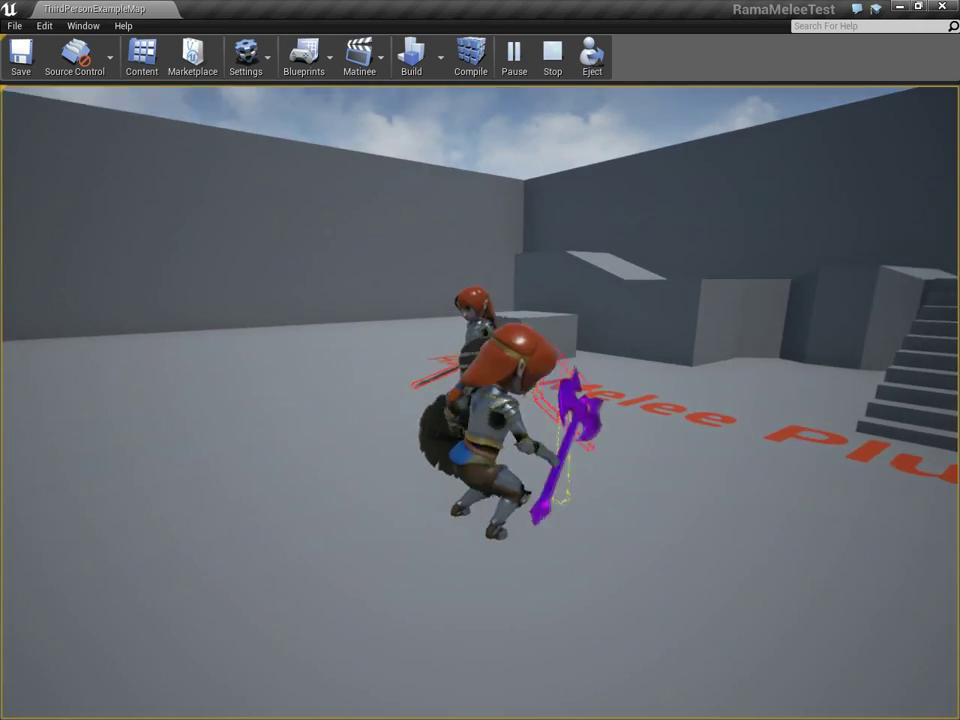